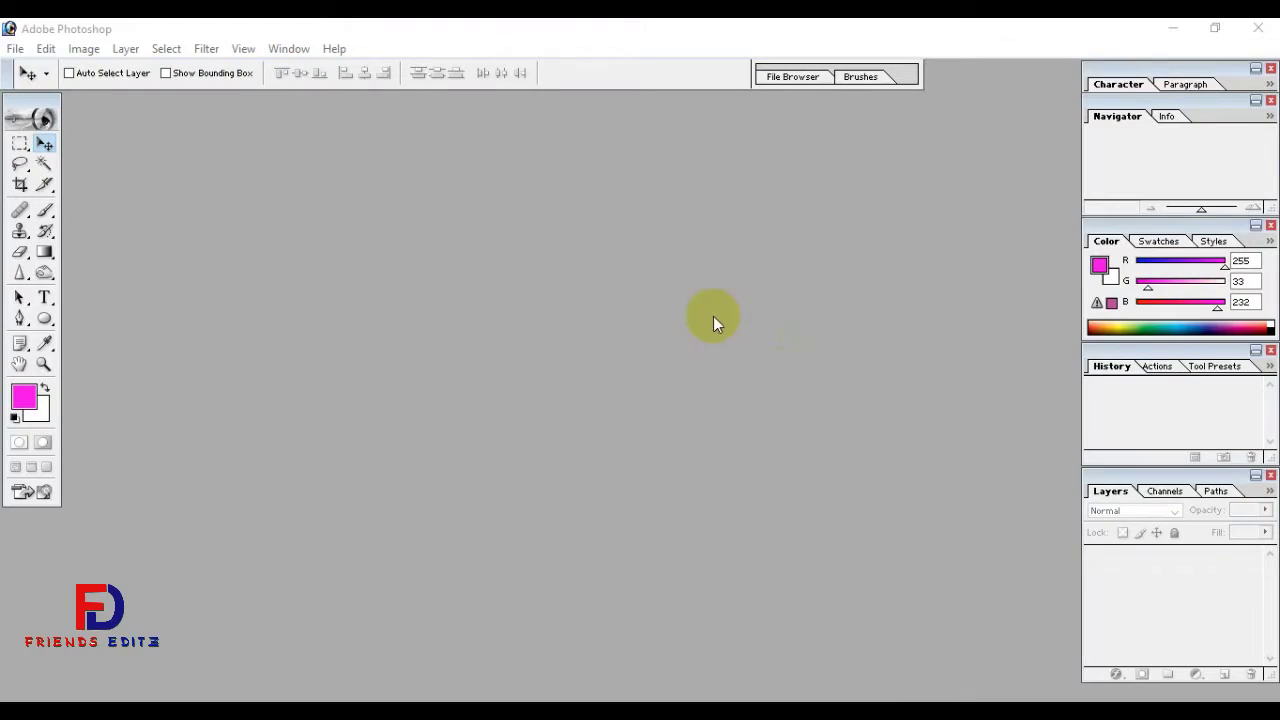
# - Create a new RGB document, Untitled-1, 3.2 × 1.9 inches, with a new resolution value
pyautogui.click(13, 47)
pyautogui.click(47, 69)
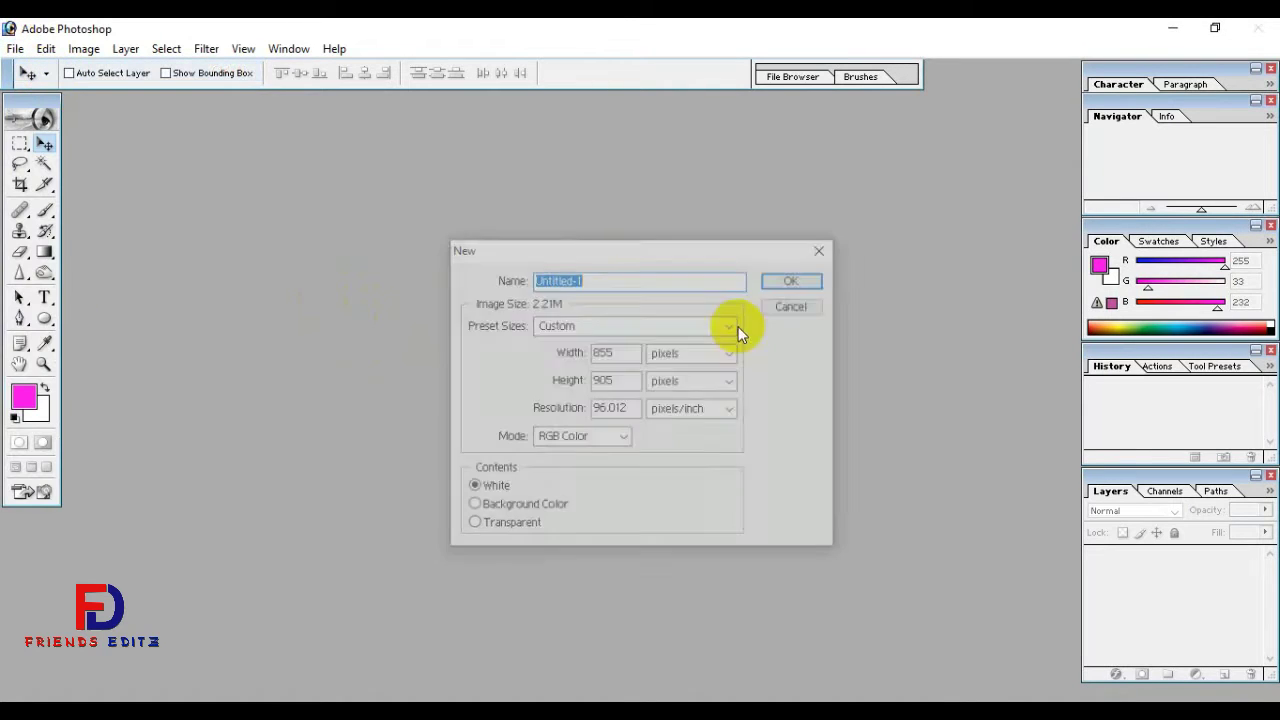
pyautogui.moveTo(591, 247); pyautogui.dragTo(551, 239)
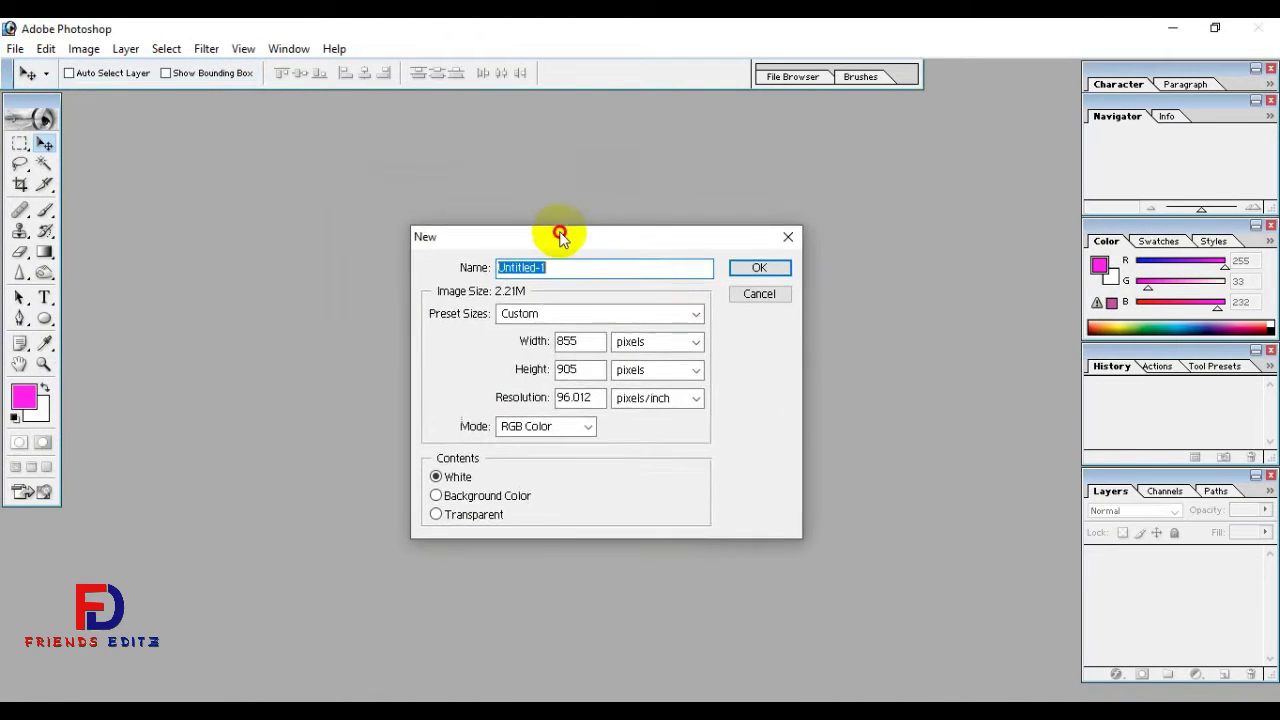
pyautogui.click(645, 344)
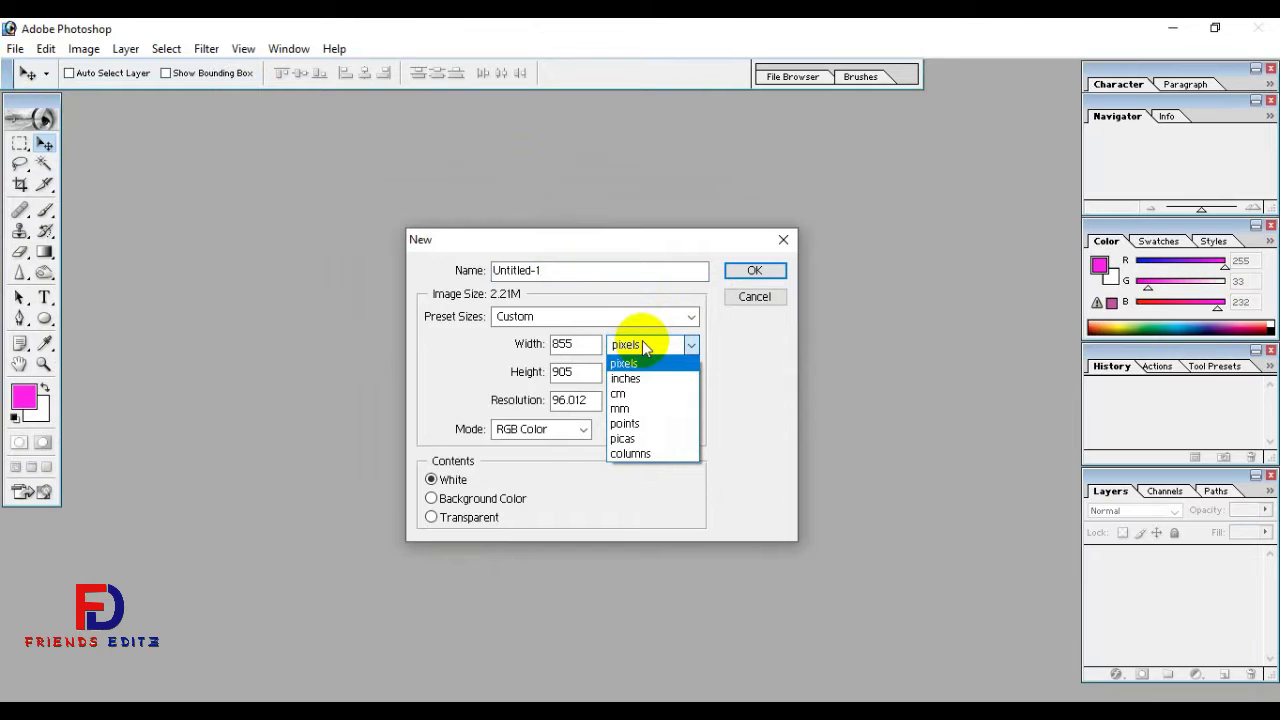
pyautogui.click(638, 380)
pyautogui.click(651, 372)
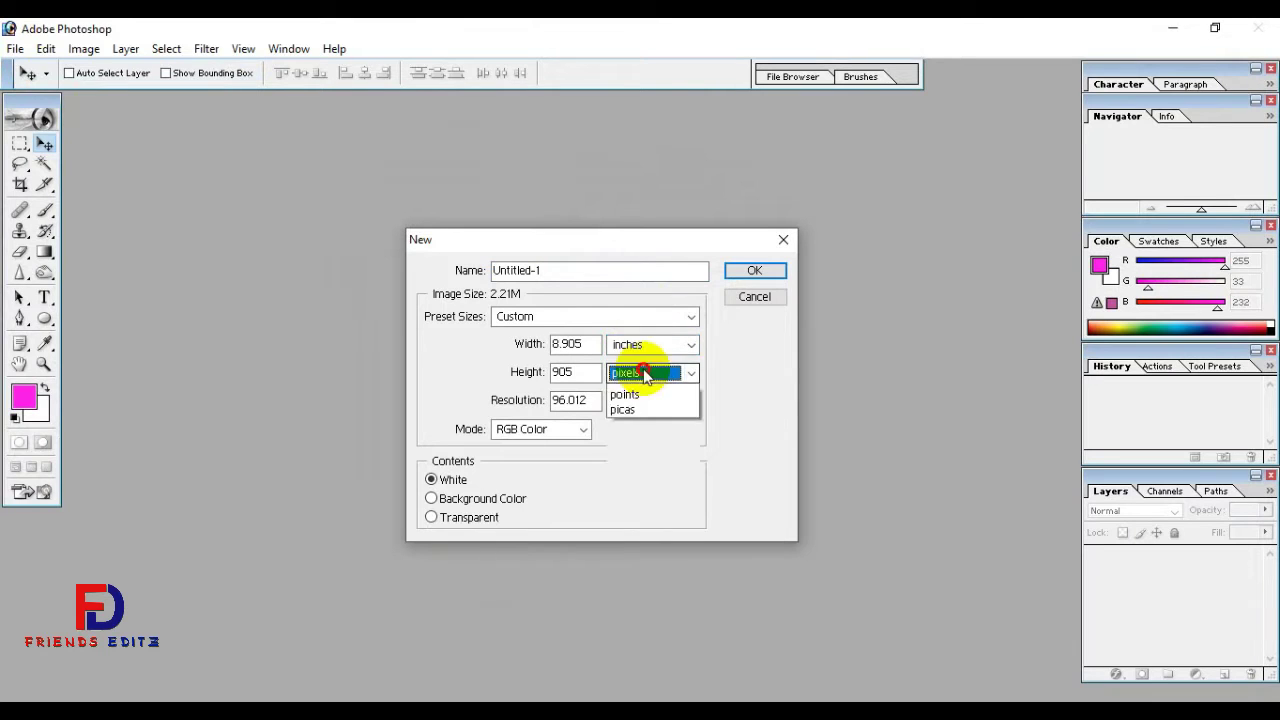
pyautogui.click(632, 403)
pyautogui.moveTo(593, 344); pyautogui.dragTo(549, 344)
pyautogui.write('3.2')
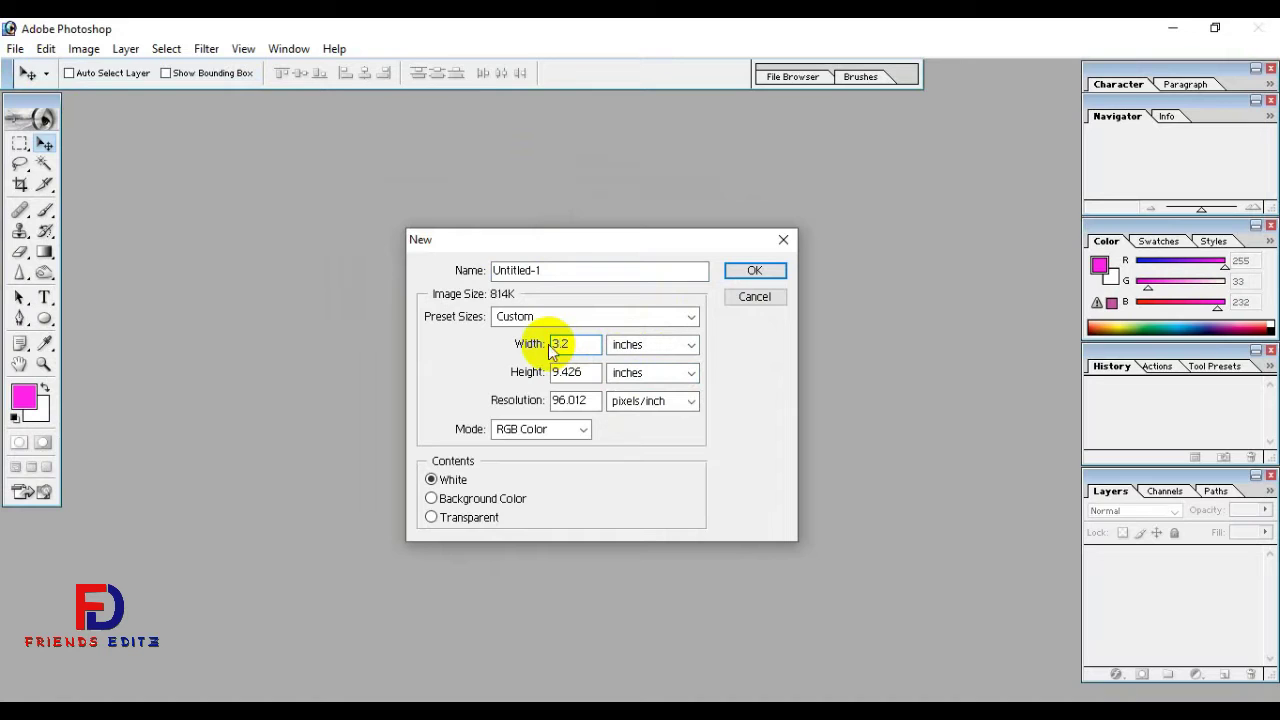
pyautogui.moveTo(582, 372); pyautogui.dragTo(518, 390)
pyautogui.write('1.9')
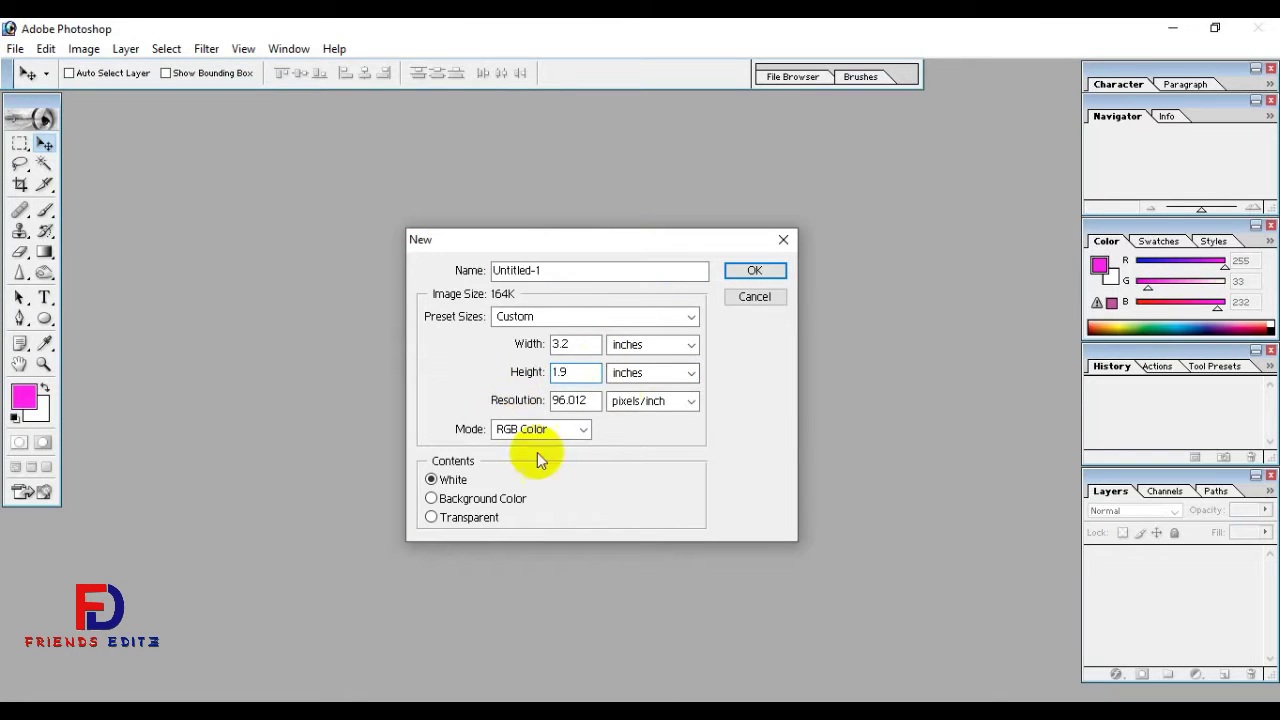
pyautogui.moveTo(586, 400); pyautogui.dragTo(524, 397)
pyautogui.write('300')
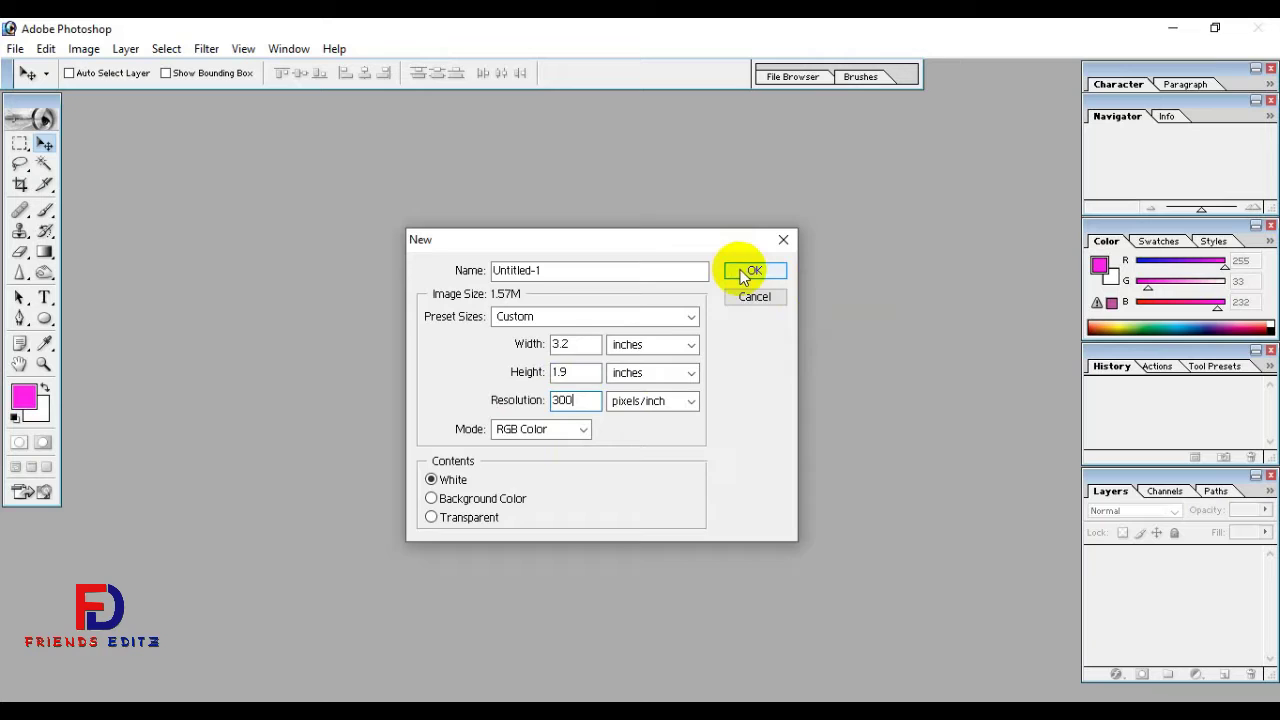
pyautogui.click(739, 268)
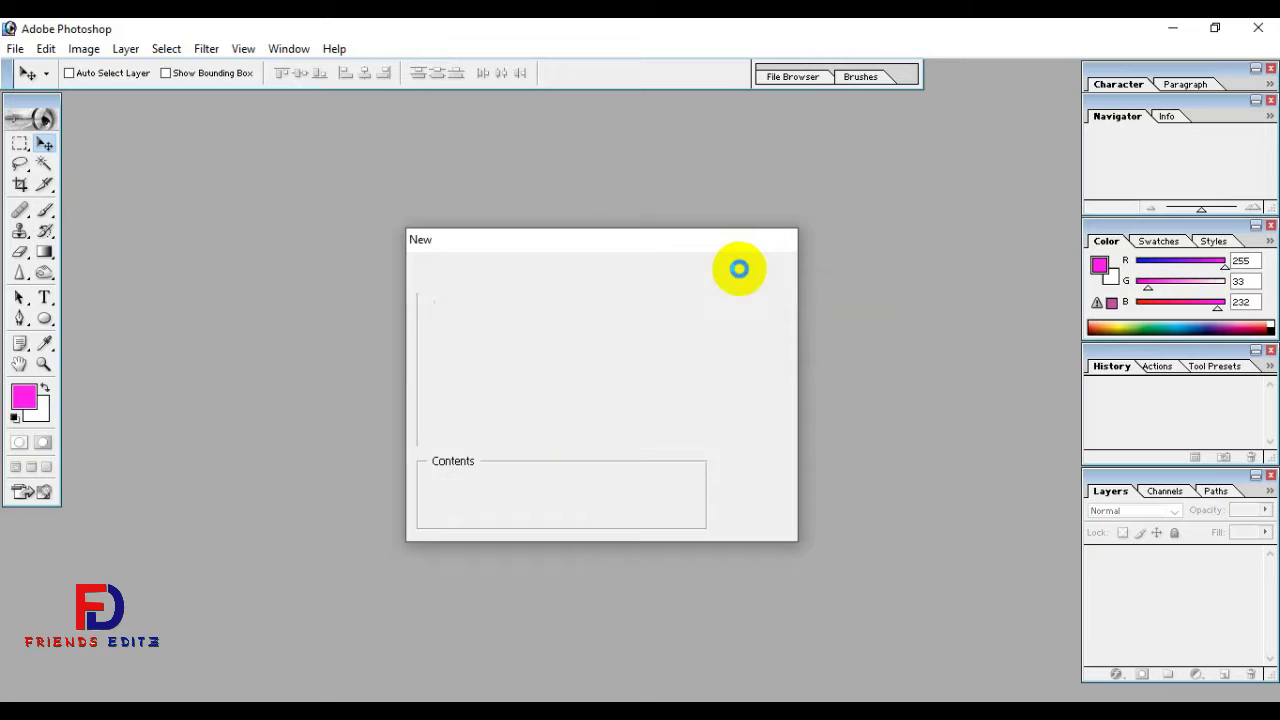
# - Zoom in and draw a curved Pen path from the card's left edge to its top edge
pyautogui.click(931, 110)
pyautogui.hotkey('ctrl', '-')
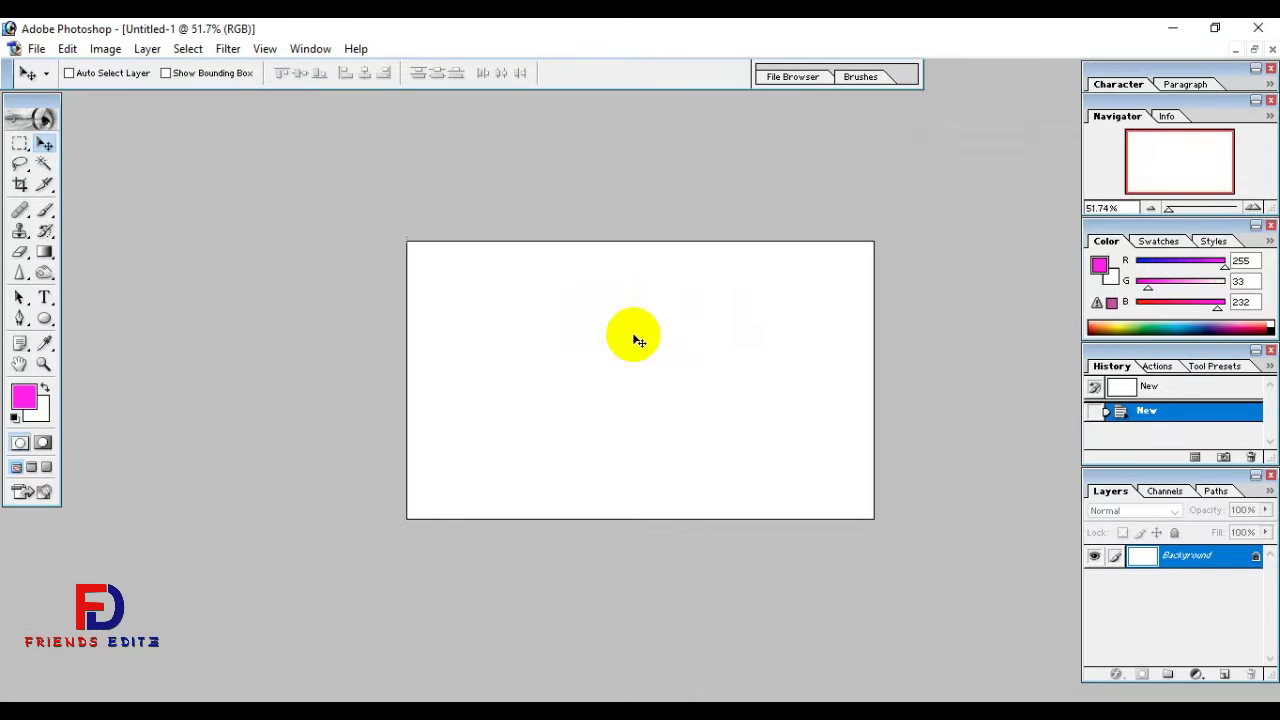
pyautogui.hotkey('ctrl', '+')
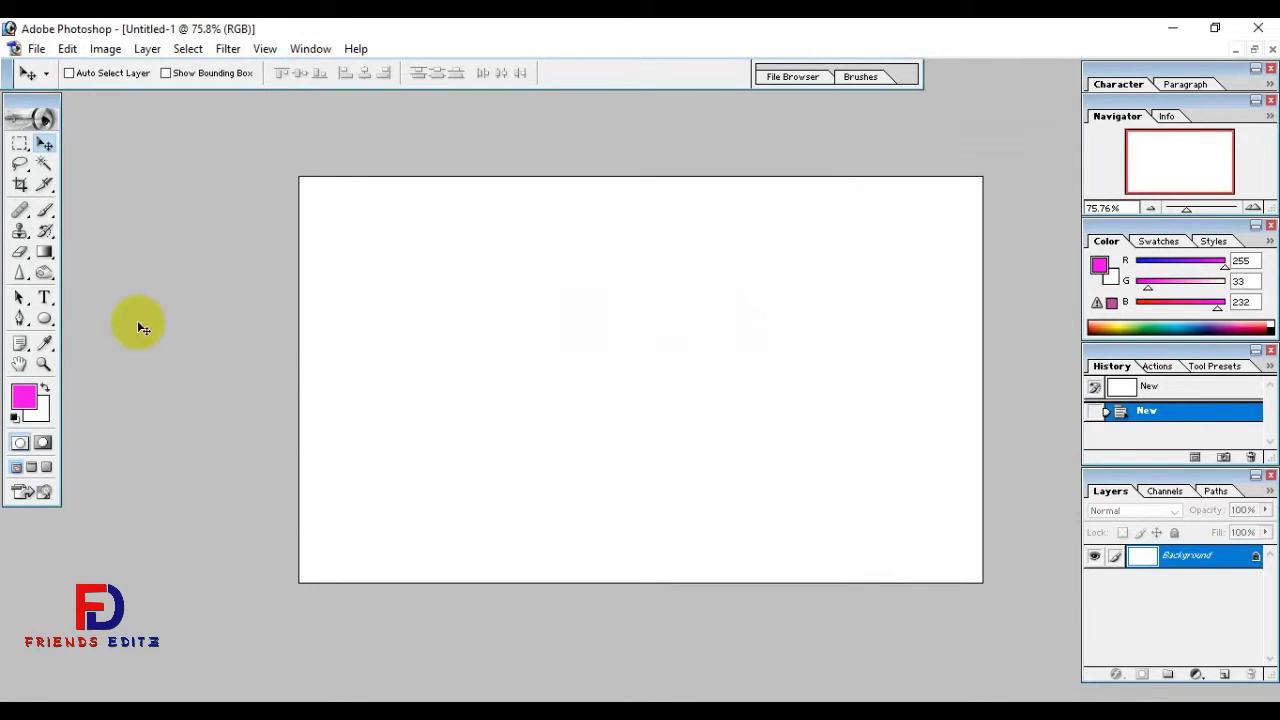
pyautogui.hotkey('ctrl', '+')
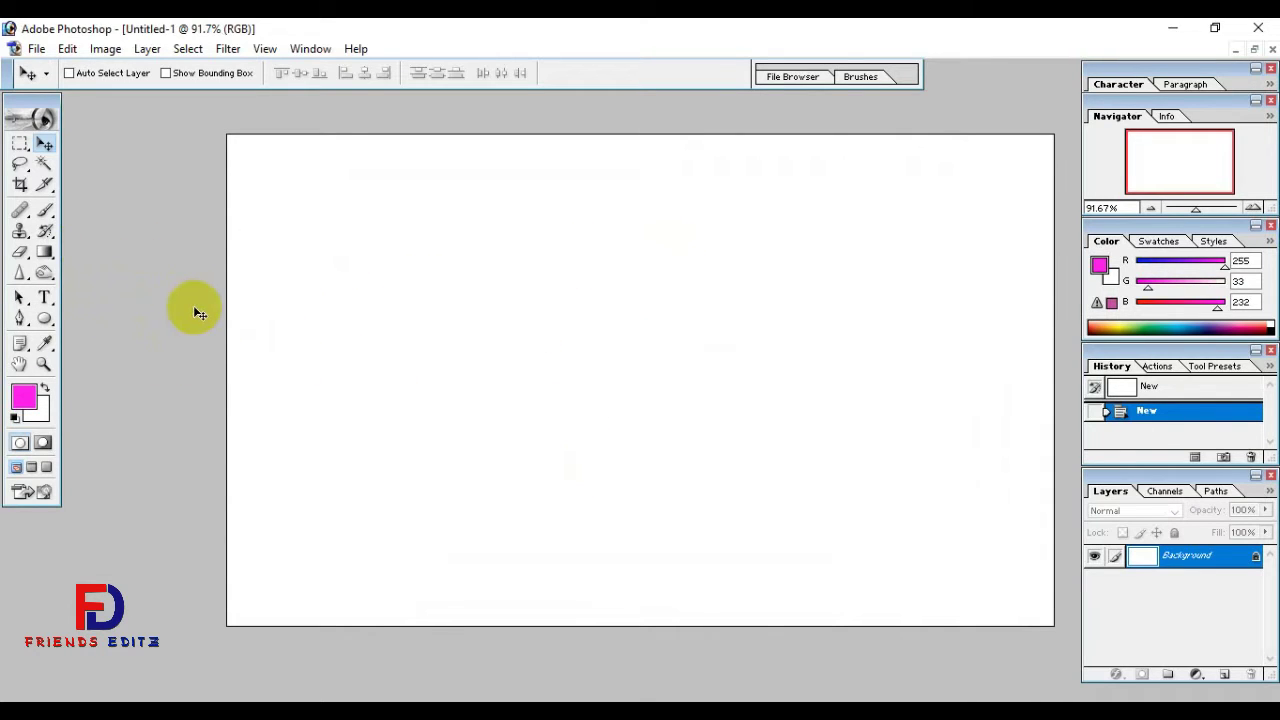
pyautogui.click(22, 322)
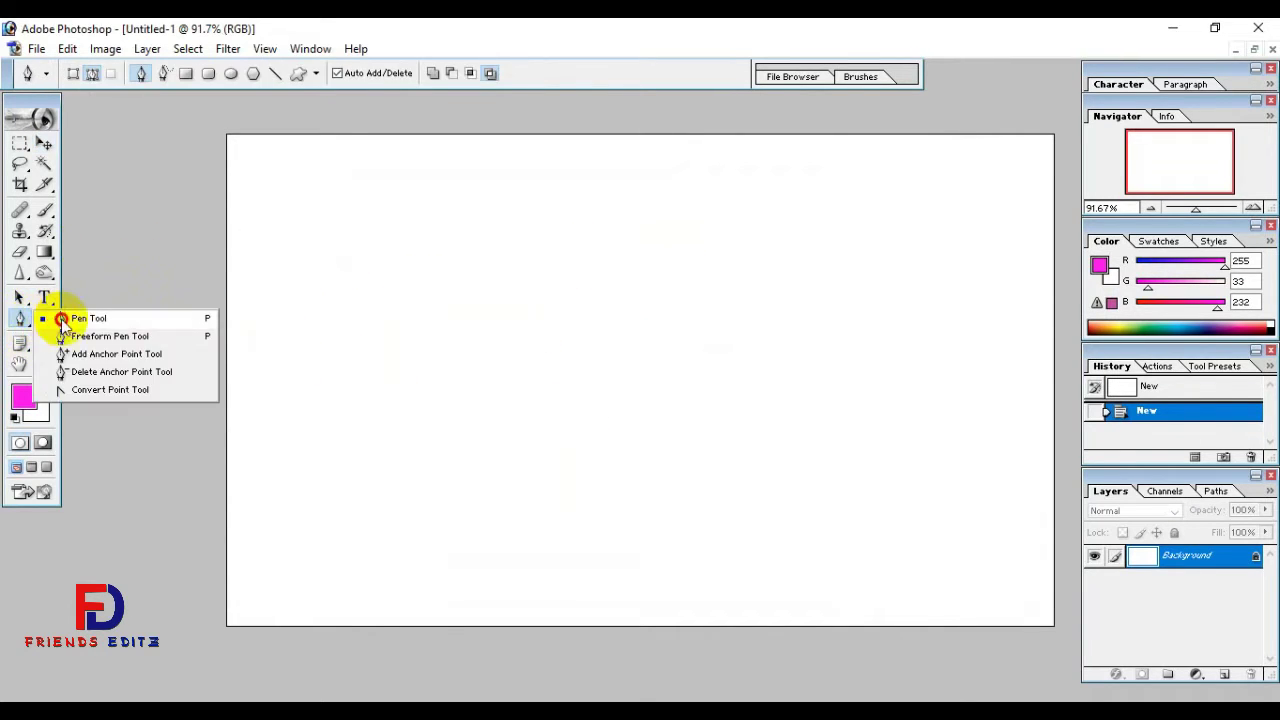
pyautogui.click(226, 446)
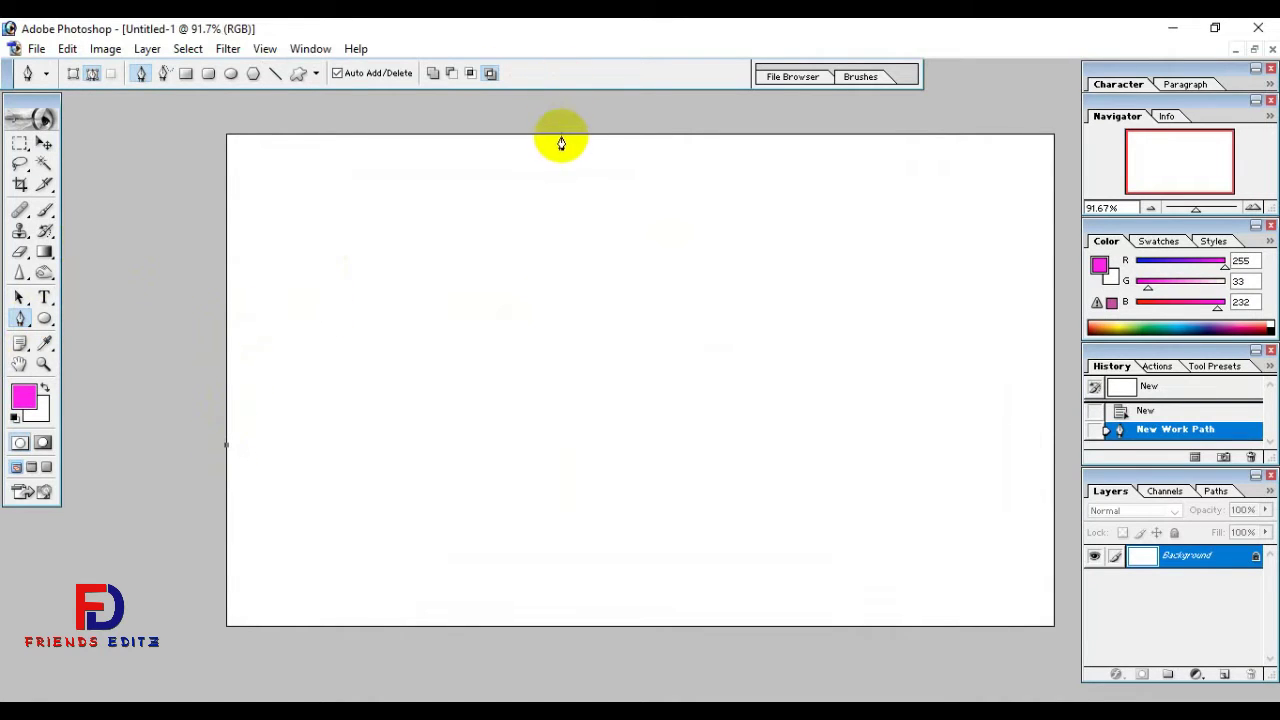
pyautogui.moveTo(562, 136); pyautogui.dragTo(888, 90)
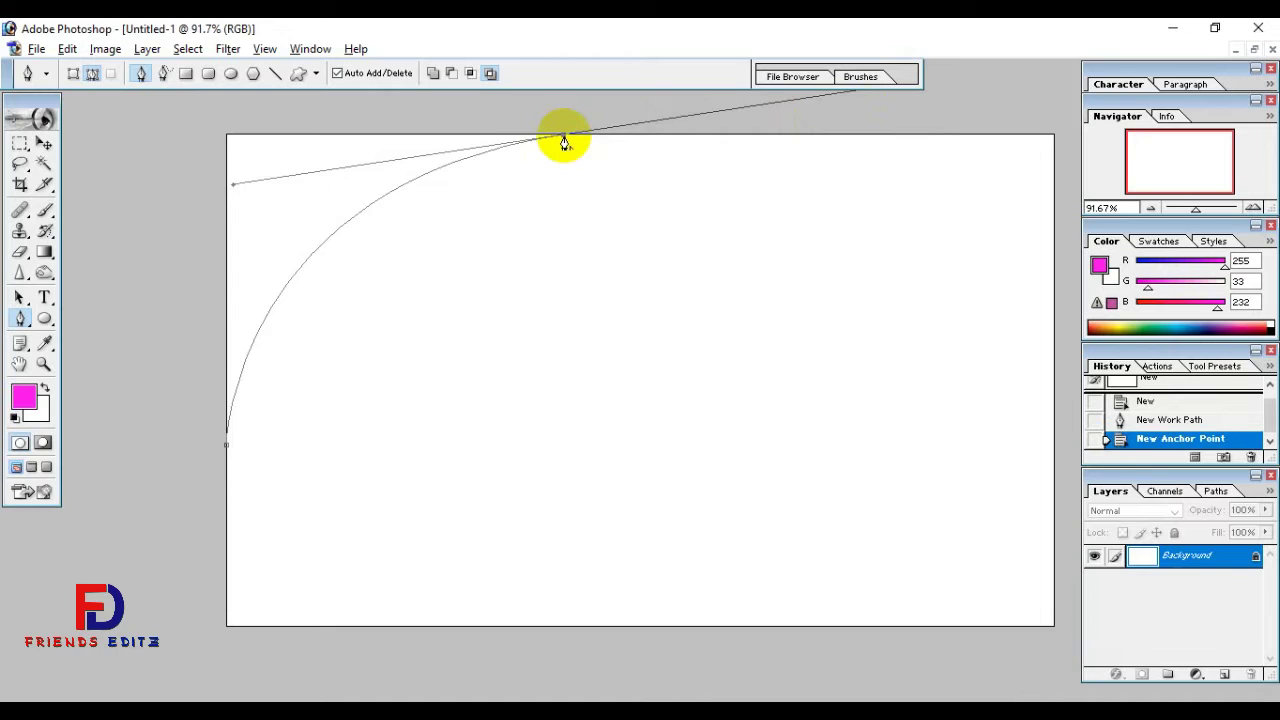
pyautogui.click(563, 136)
pyautogui.moveTo(594, 112); pyautogui.dragTo(262, 103)
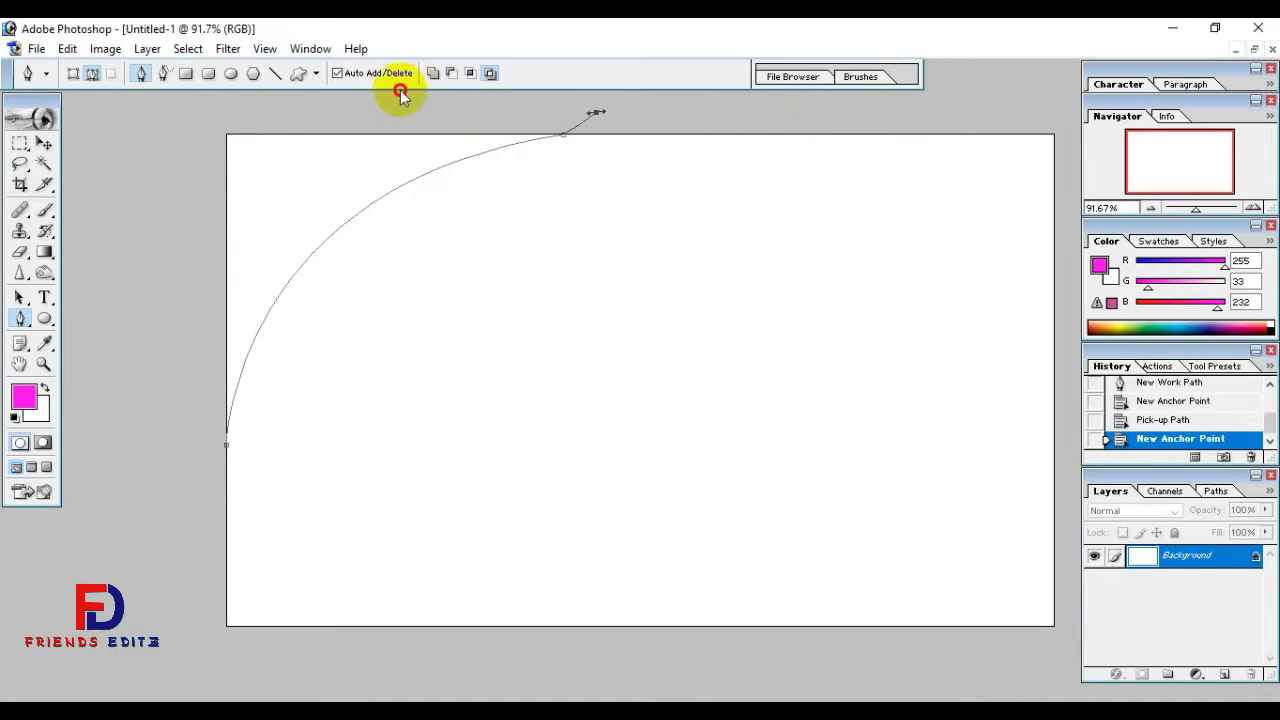
# - Close the path outside the top-left corner and load it as a selection
pyautogui.click(179, 118)
pyautogui.click(182, 205)
pyautogui.click(170, 352)
pyautogui.click(172, 398)
pyautogui.moveTo(190, 435); pyautogui.dragTo(197, 452)
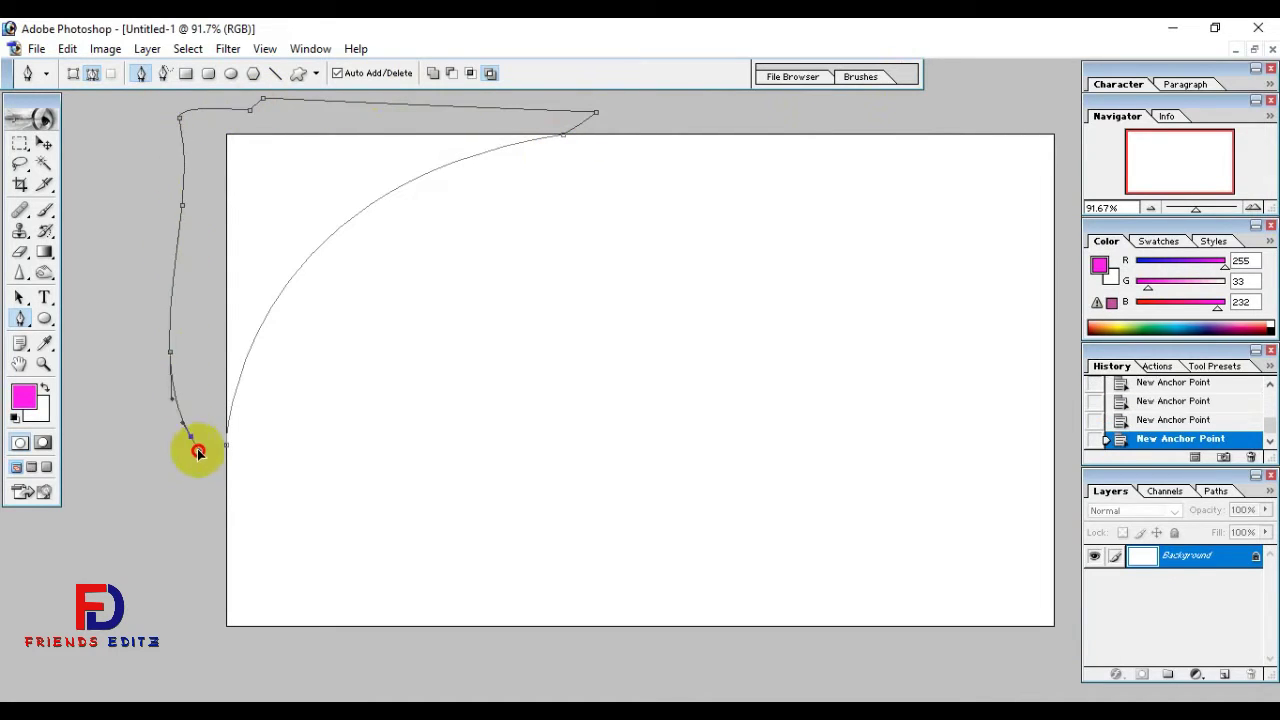
pyautogui.click(227, 446)
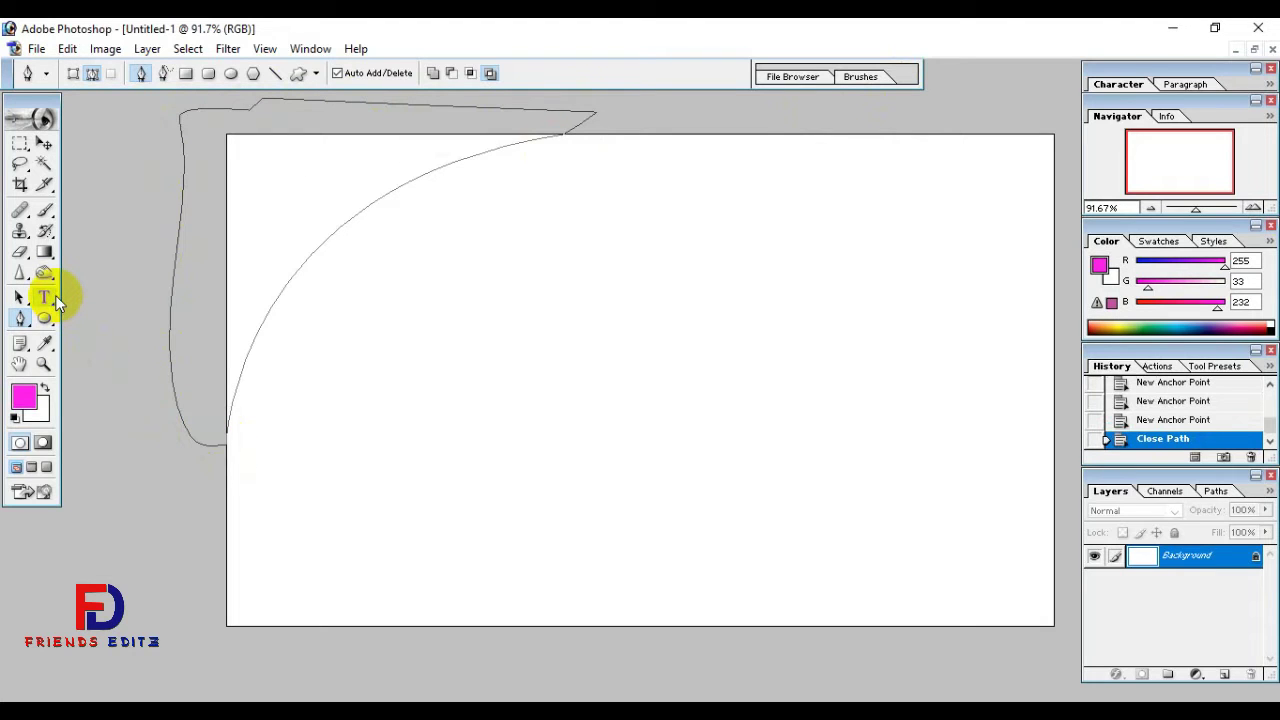
pyautogui.hotkey('ctrl', 'Return')
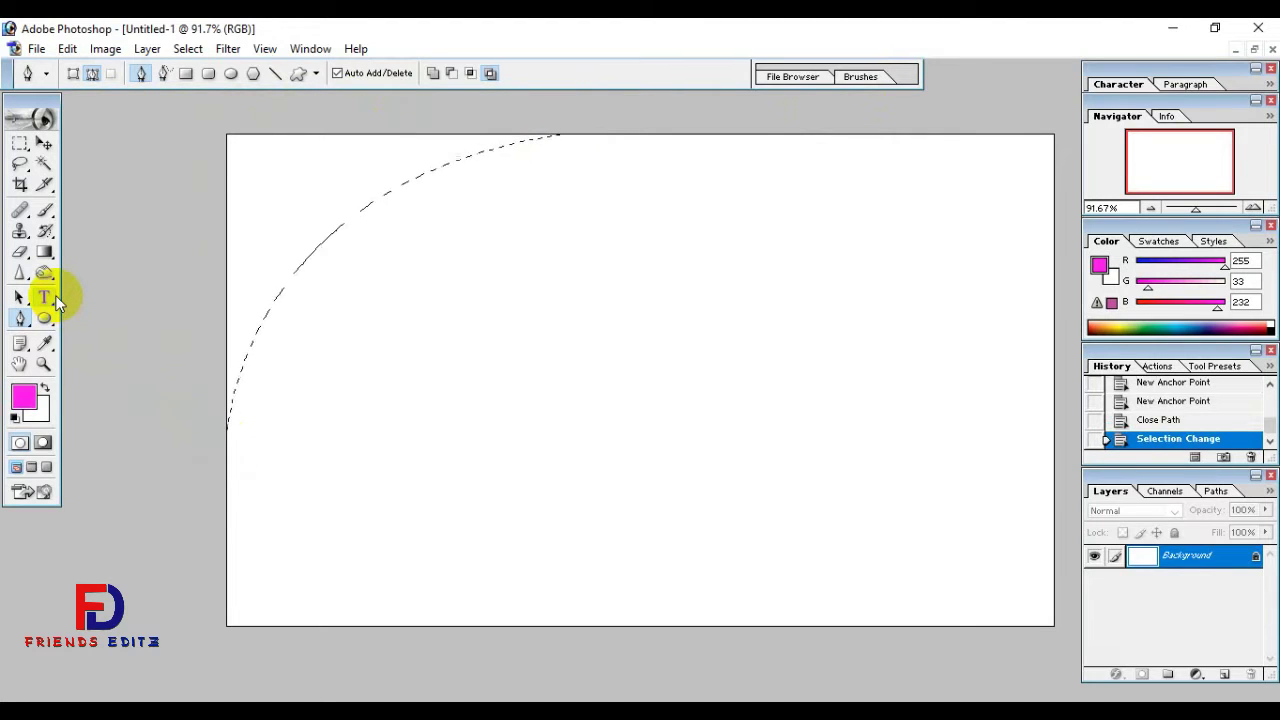
pyautogui.click(25, 400)
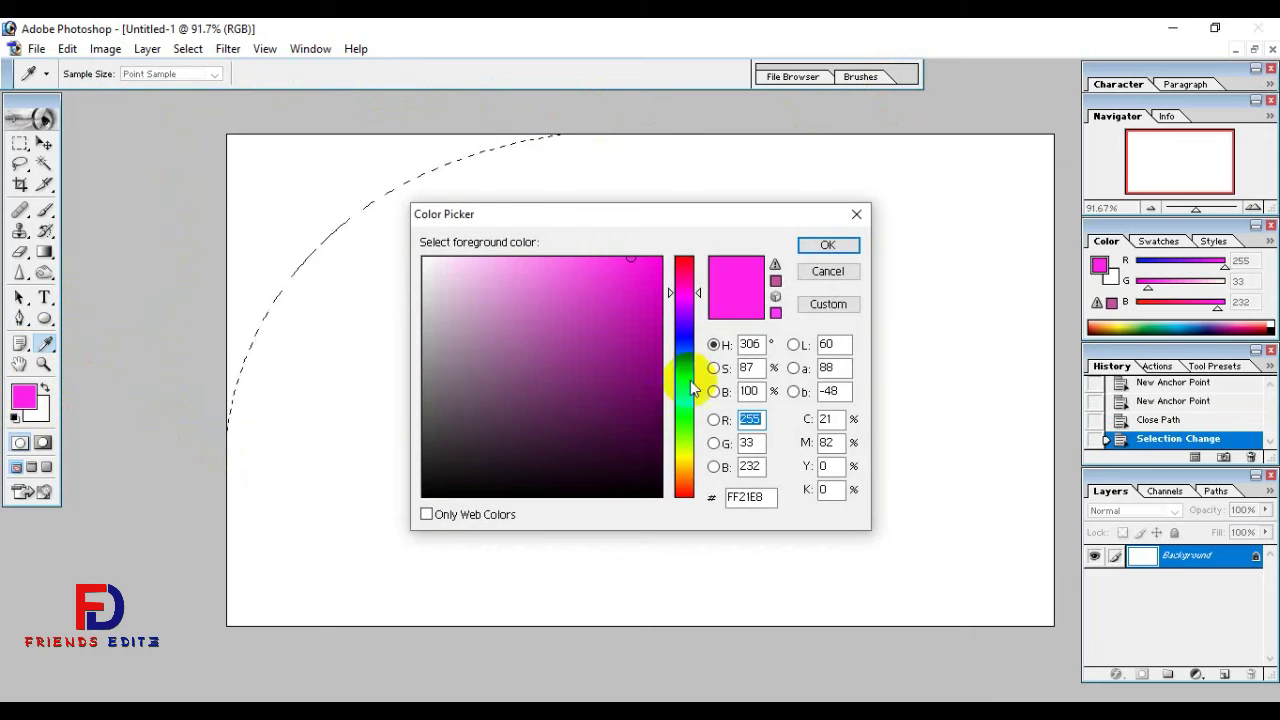
# - Pick dark green as the foreground colour and fill the corner selection, then undo the fill
pyautogui.click(684, 437)
pyautogui.moveTo(661, 407); pyautogui.dragTo(647, 387)
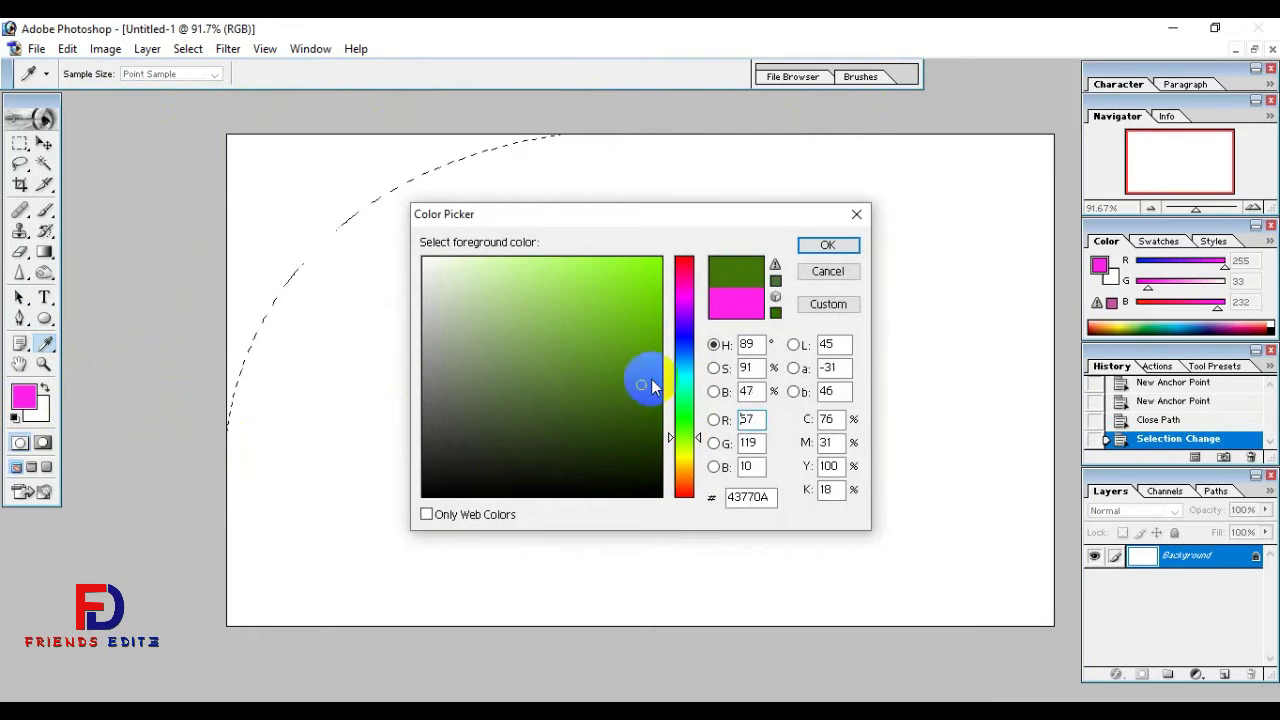
pyautogui.click(838, 238)
pyautogui.press('p')
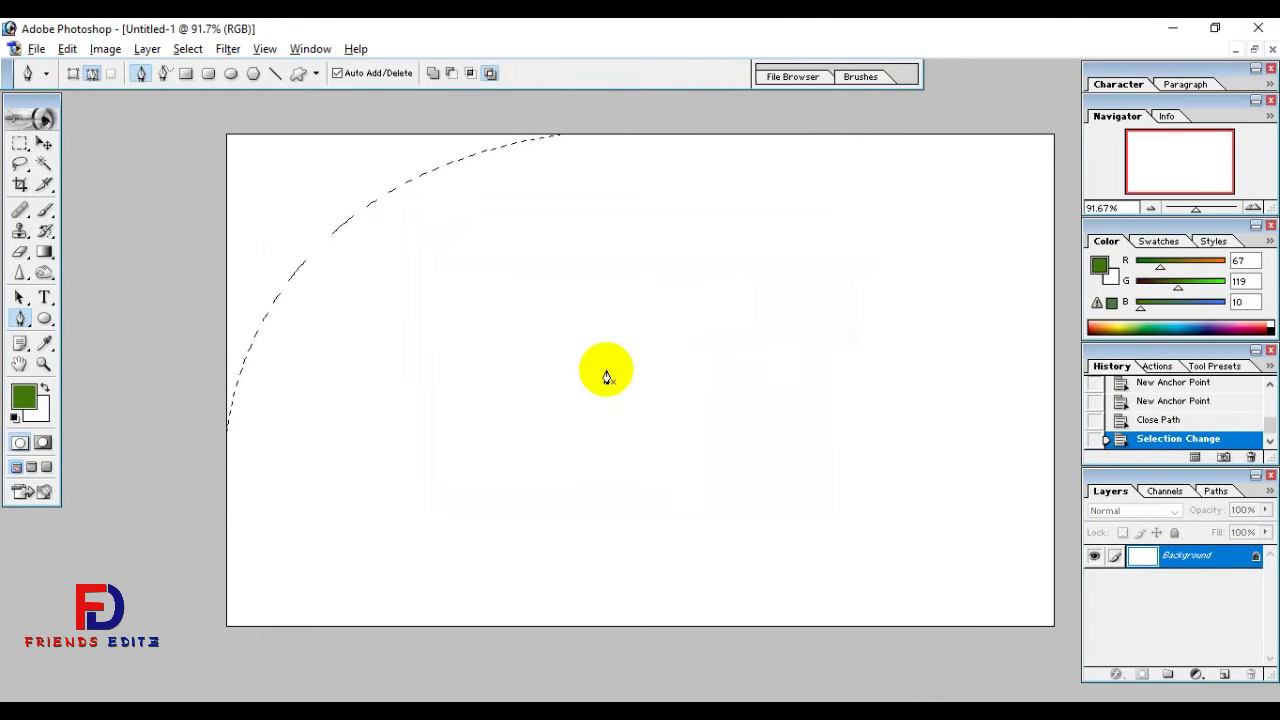
pyautogui.hotkey('alt', 'BackSpace')
pyautogui.hotkey('ctrl', 'd')
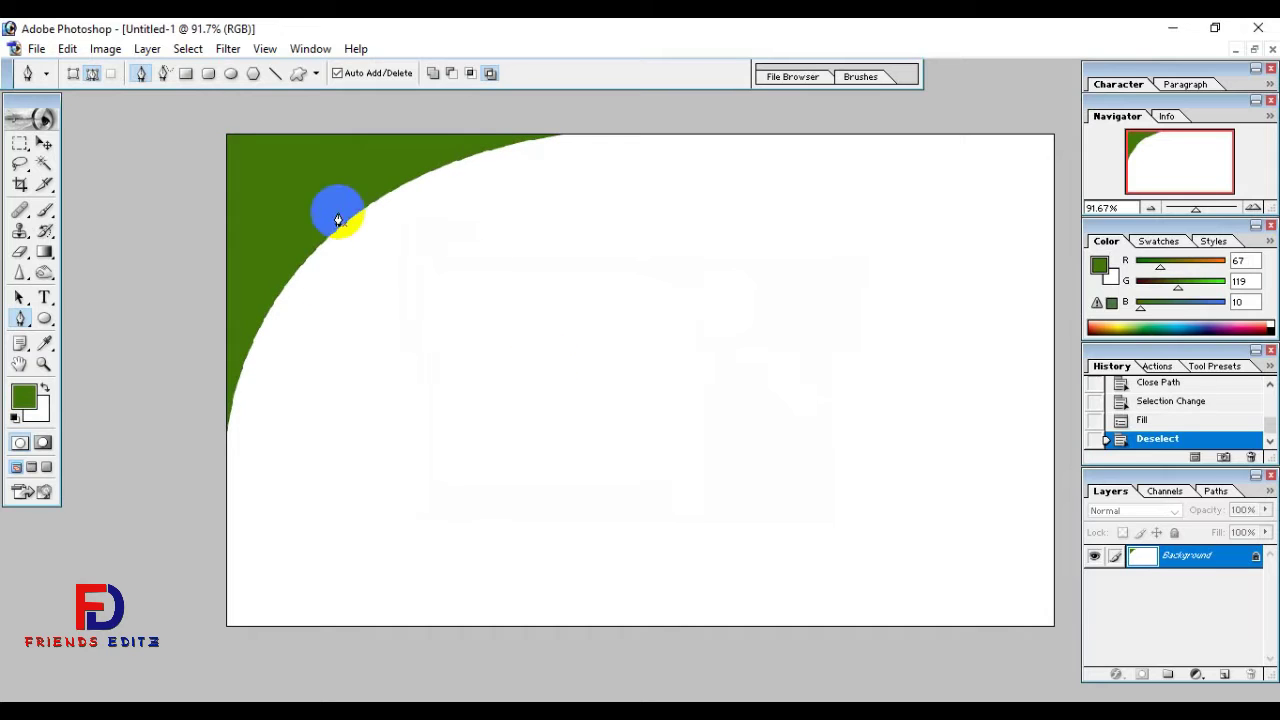
pyautogui.click(44, 143)
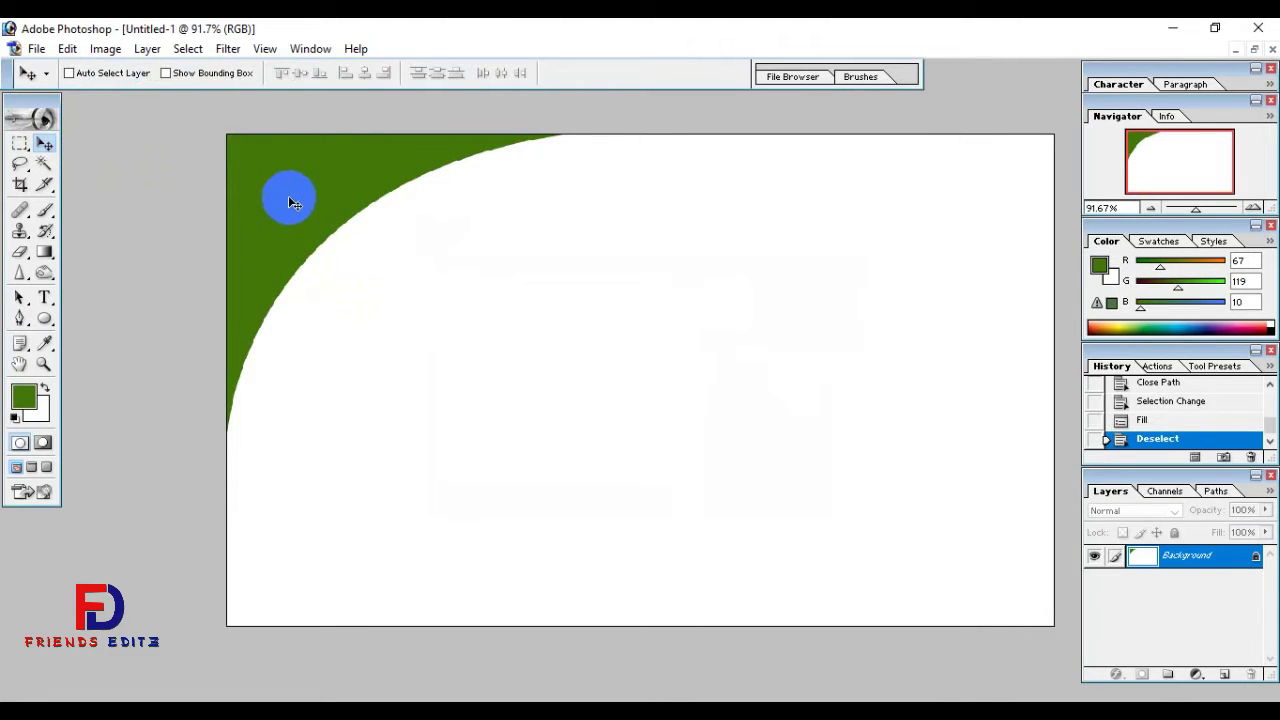
pyautogui.hotkey('ctrl', 'alt', 'z')
pyautogui.hotkey('ctrl', 'alt', 'z')
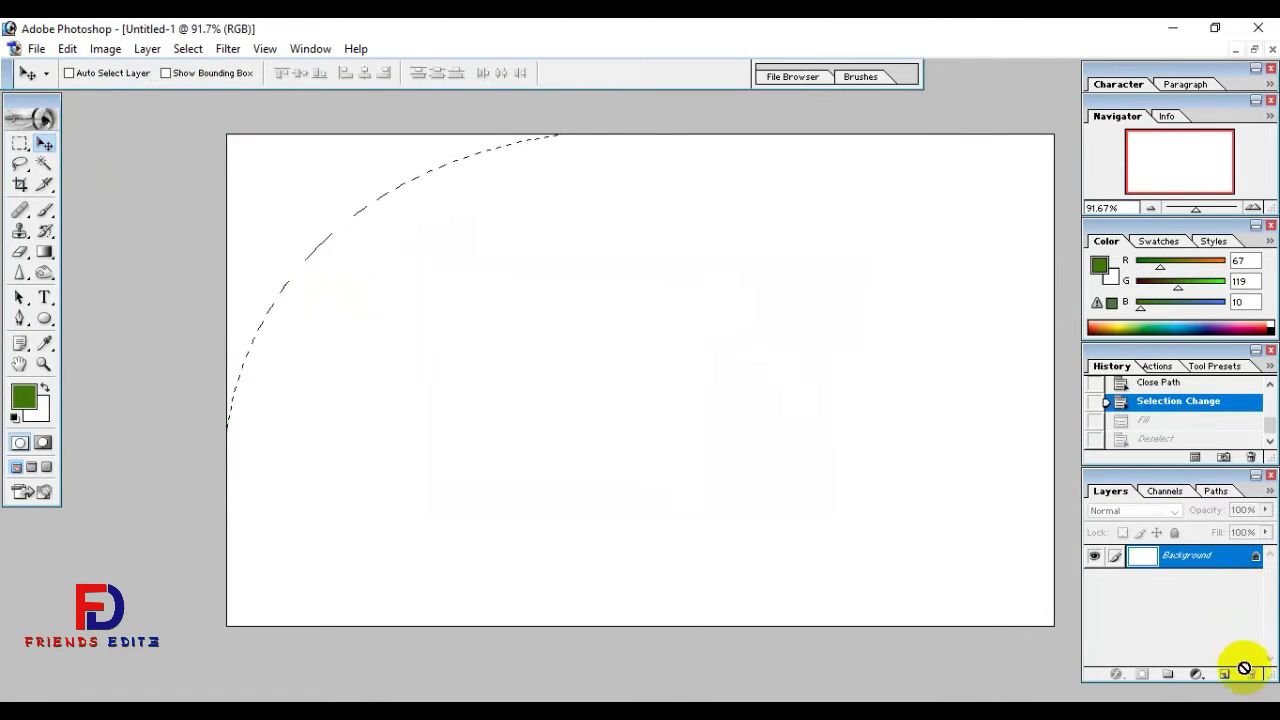
# - Fill the corner selection dark green on a new Layer 1 and select that layer
pyautogui.click(1224, 676)
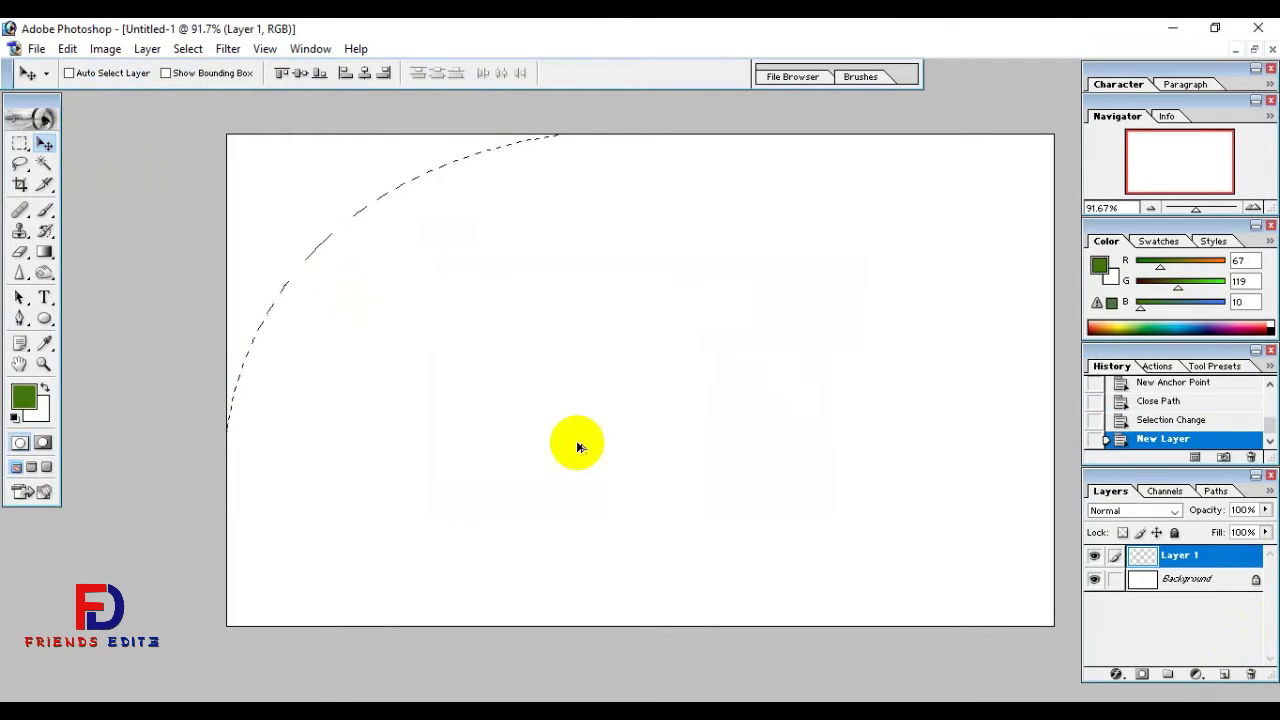
pyautogui.hotkey('alt', 'BackSpace')
pyautogui.hotkey('ctrl', 'd')
pyautogui.rightClick(300, 202)
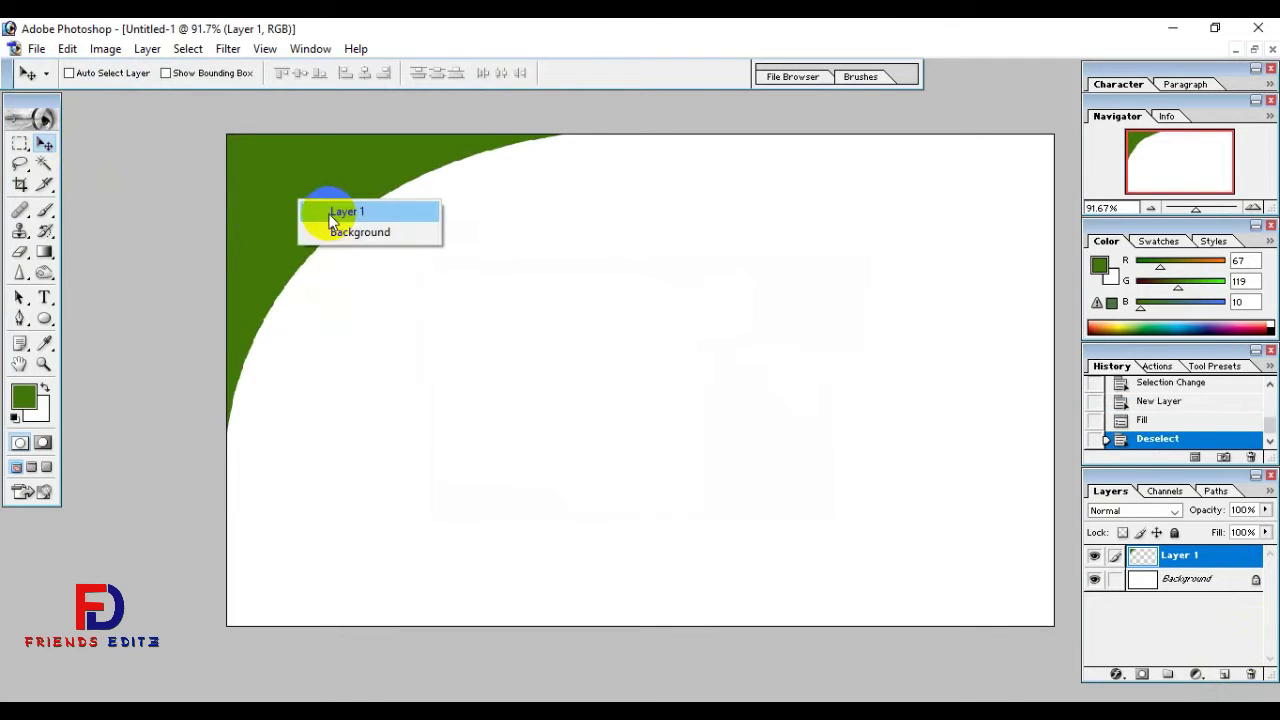
pyautogui.click(333, 212)
# - Duplicate the green corner and rotate it about 180° into the bottom-right corner
pyautogui.moveTo(331, 217)
pyautogui.mouseDown()
pyautogui.moveTo(540, 418)
pyautogui.moveTo(743, 380)
pyautogui.mouseUp()
pyautogui.hotkey('ctrl', 't')
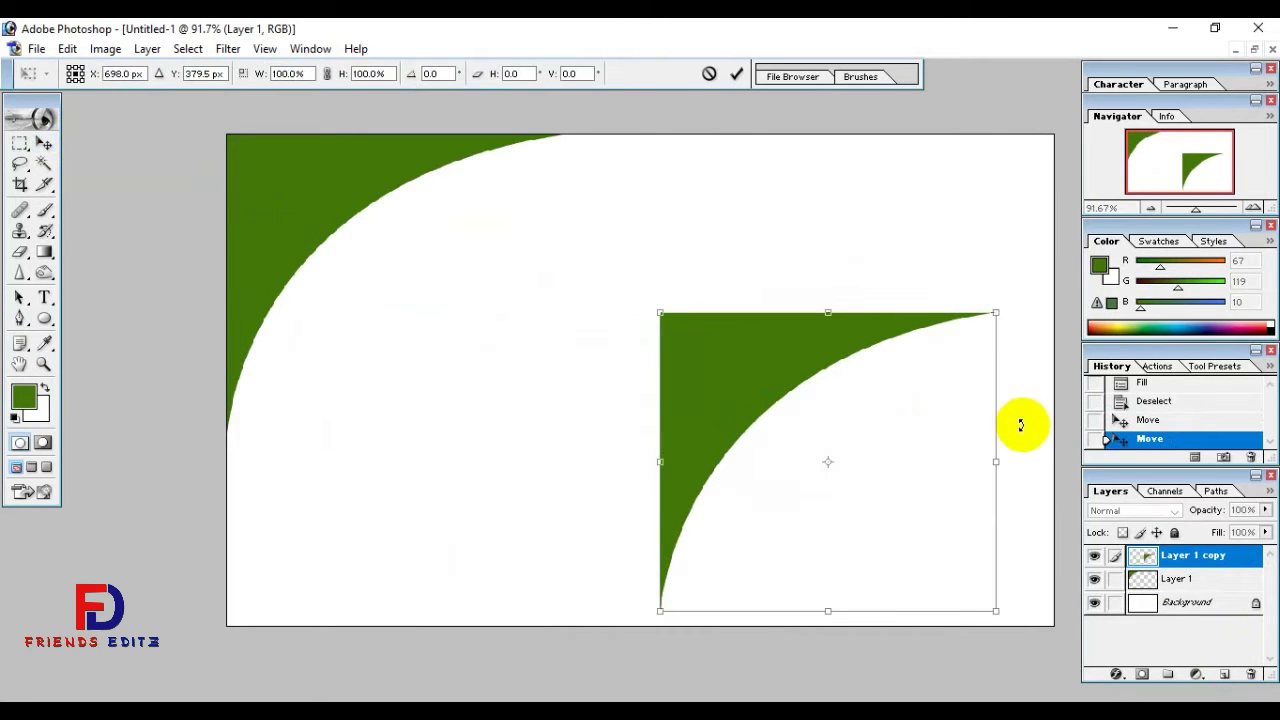
pyautogui.moveTo(1022, 428); pyautogui.dragTo(587, 484)
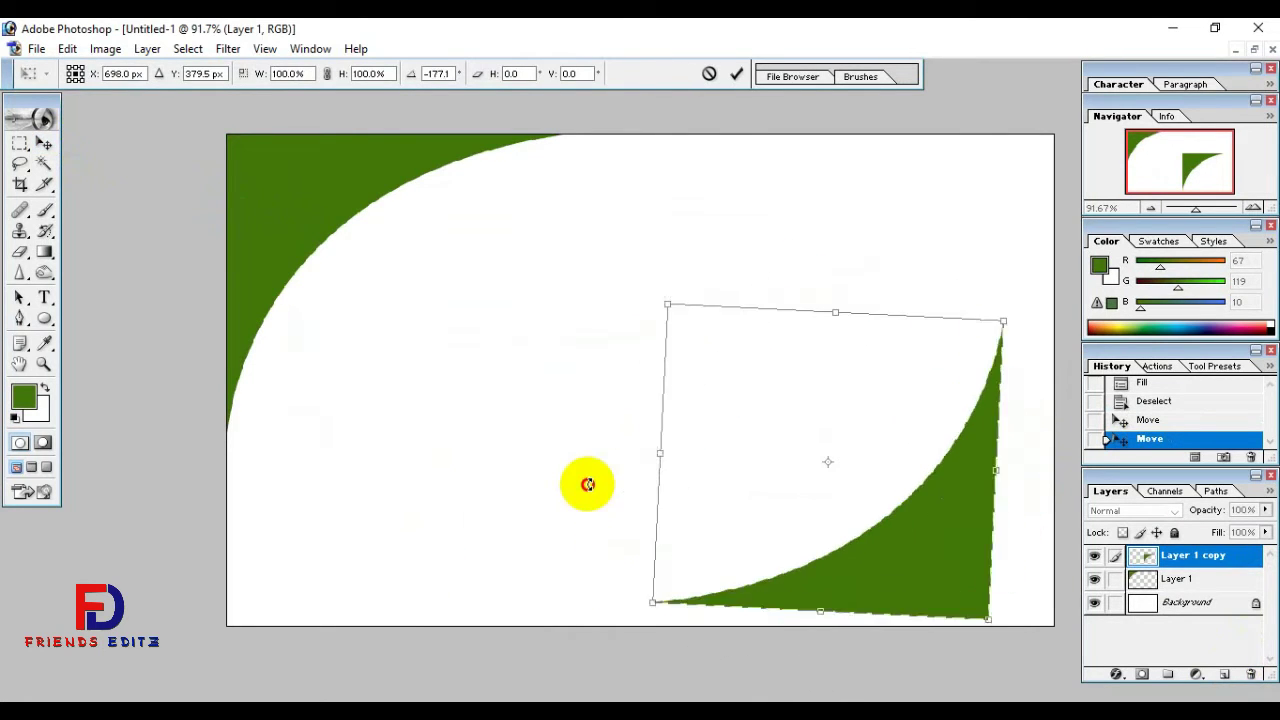
pyautogui.moveTo(587, 484); pyautogui.dragTo(593, 494)
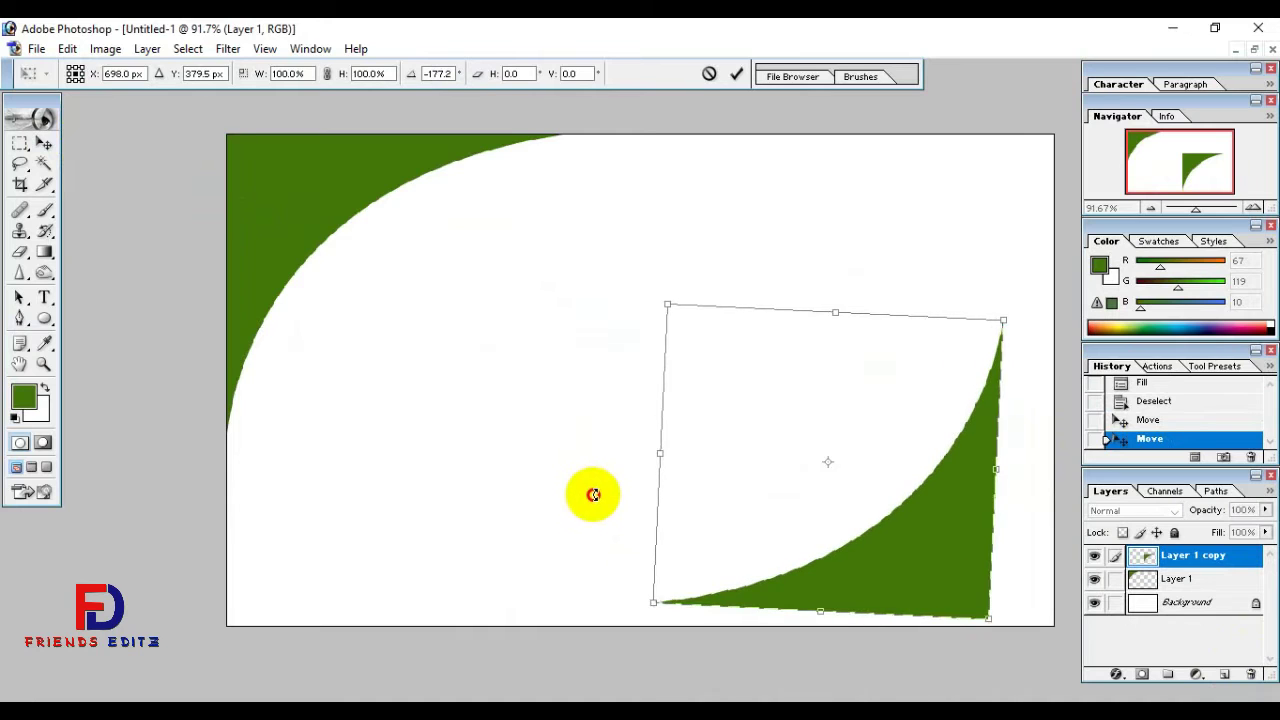
pyautogui.moveTo(826, 560); pyautogui.dragTo(958, 567)
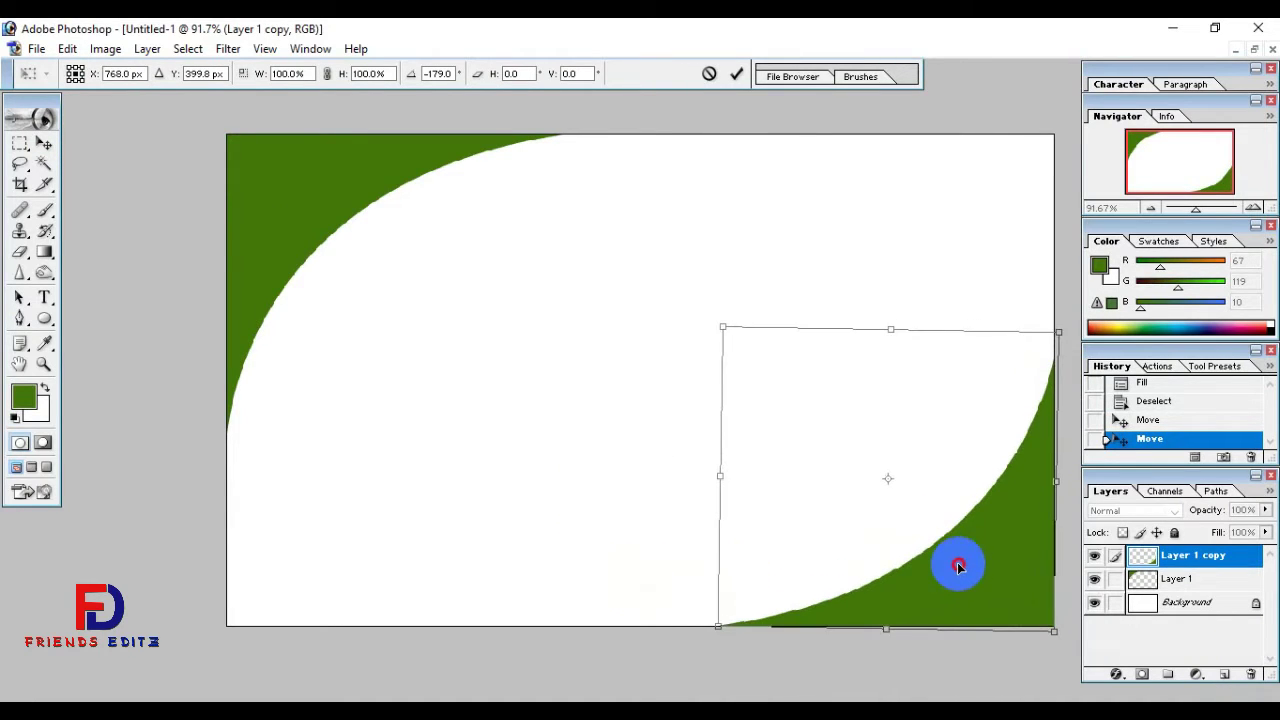
pyautogui.doubleClick(948, 554)
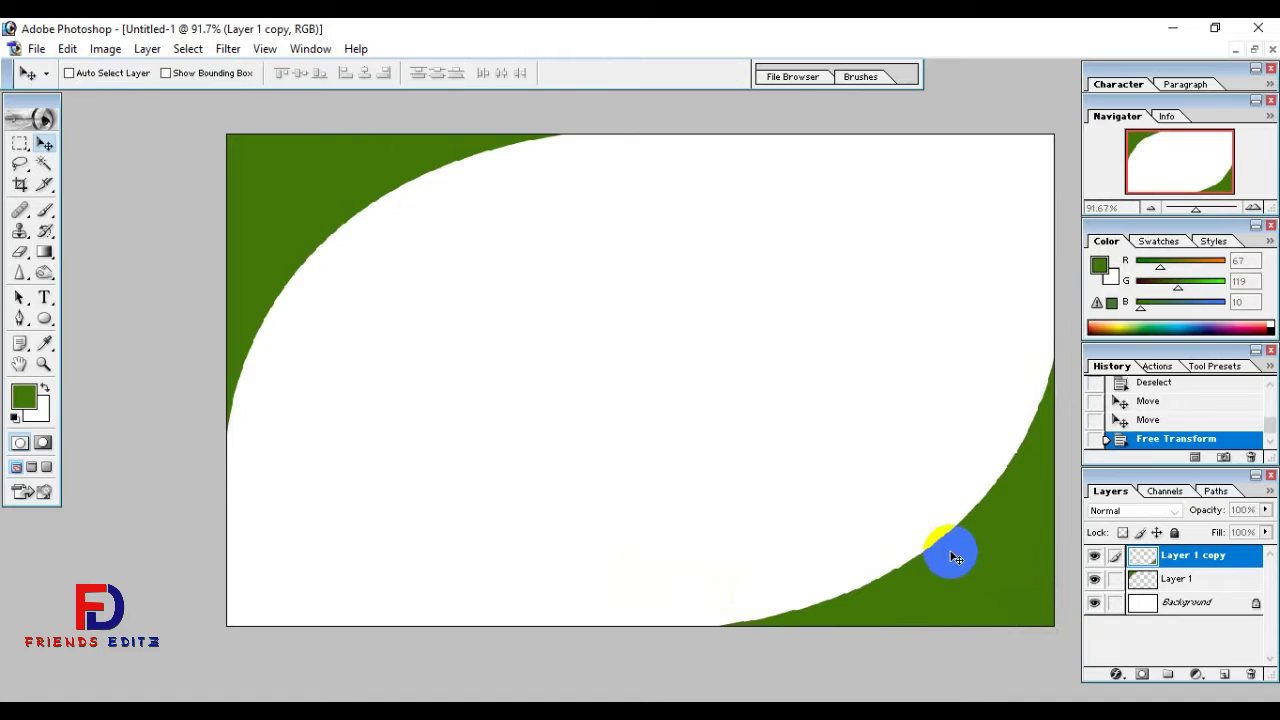
# - Magic-wand select the copied corner and fill it with magenta FF09EB
pyautogui.click(43, 163)
pyautogui.click(1012, 540)
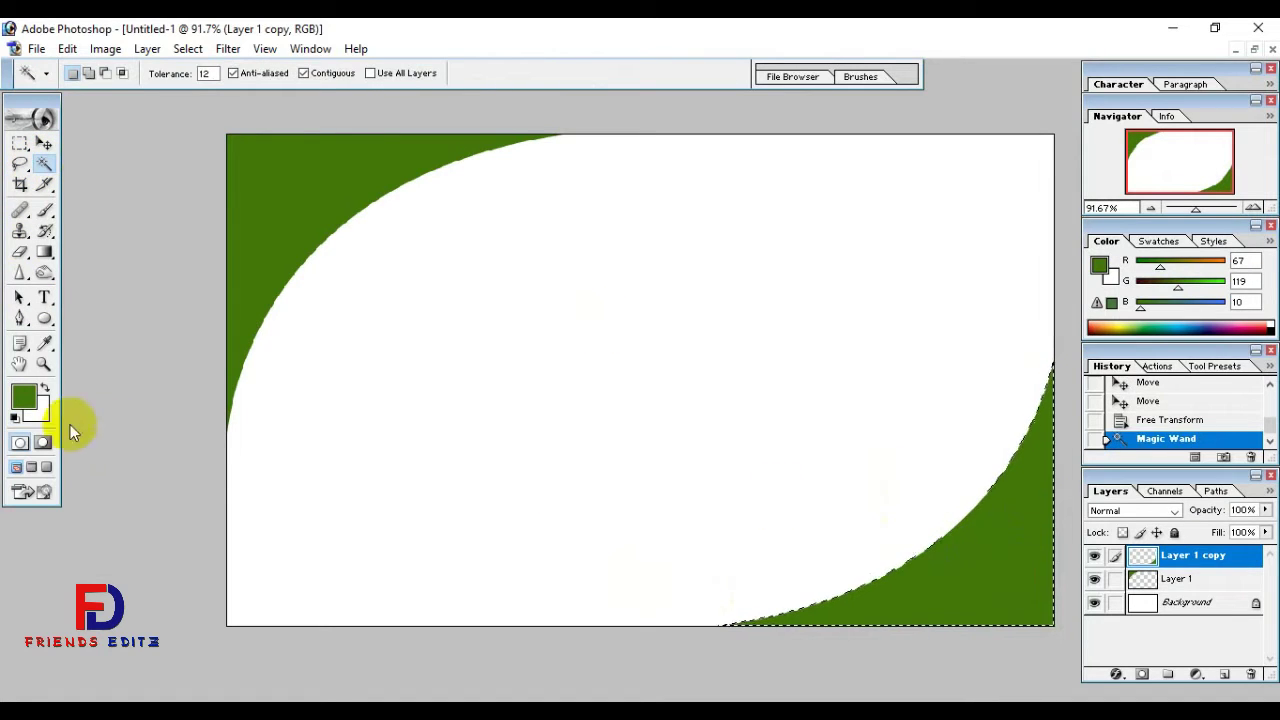
pyautogui.click(24, 398)
pyautogui.moveTo(665, 340); pyautogui.dragTo(680, 293)
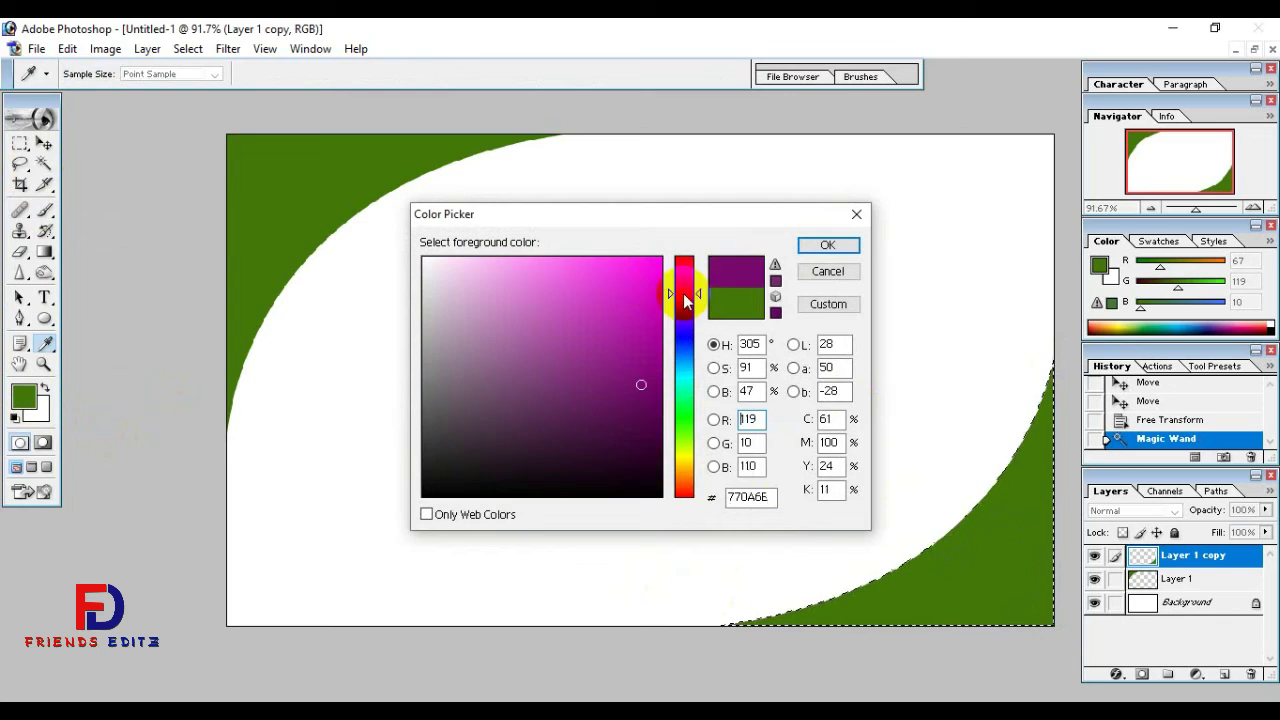
pyautogui.click(653, 260)
pyautogui.click(822, 247)
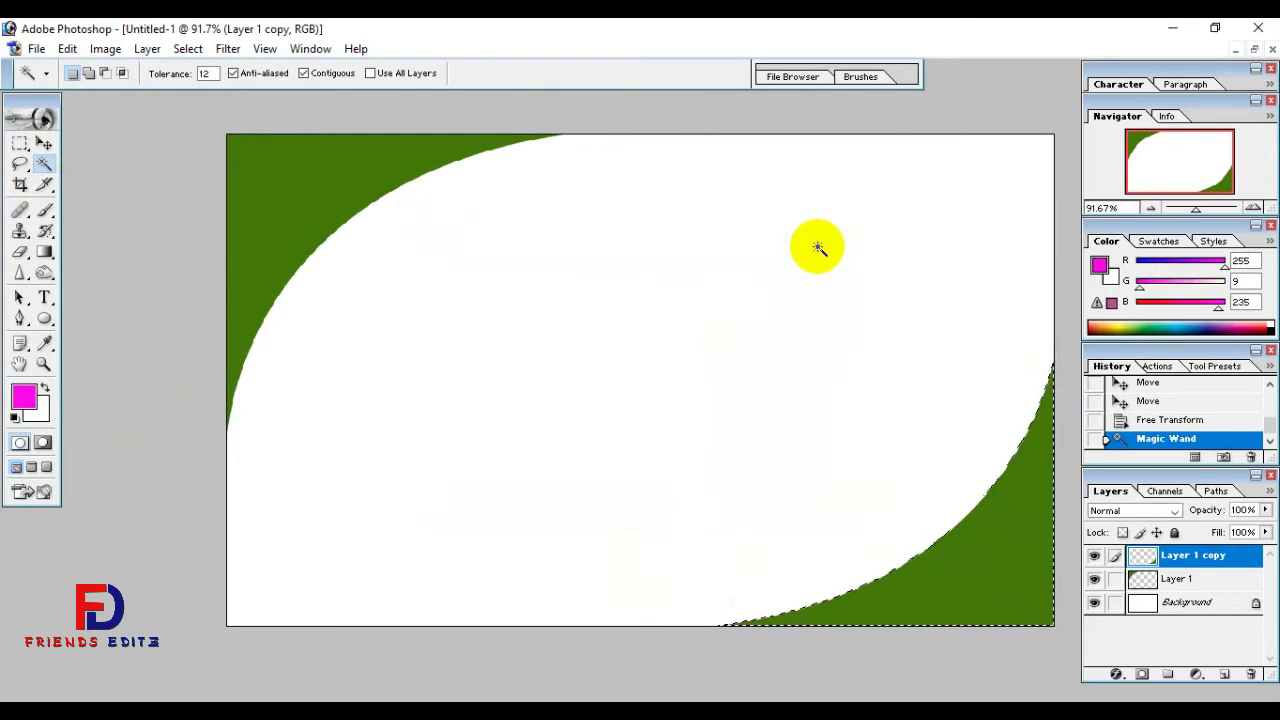
pyautogui.hotkey('alt', 'BackSpace')
pyautogui.hotkey('ctrl', 'd')
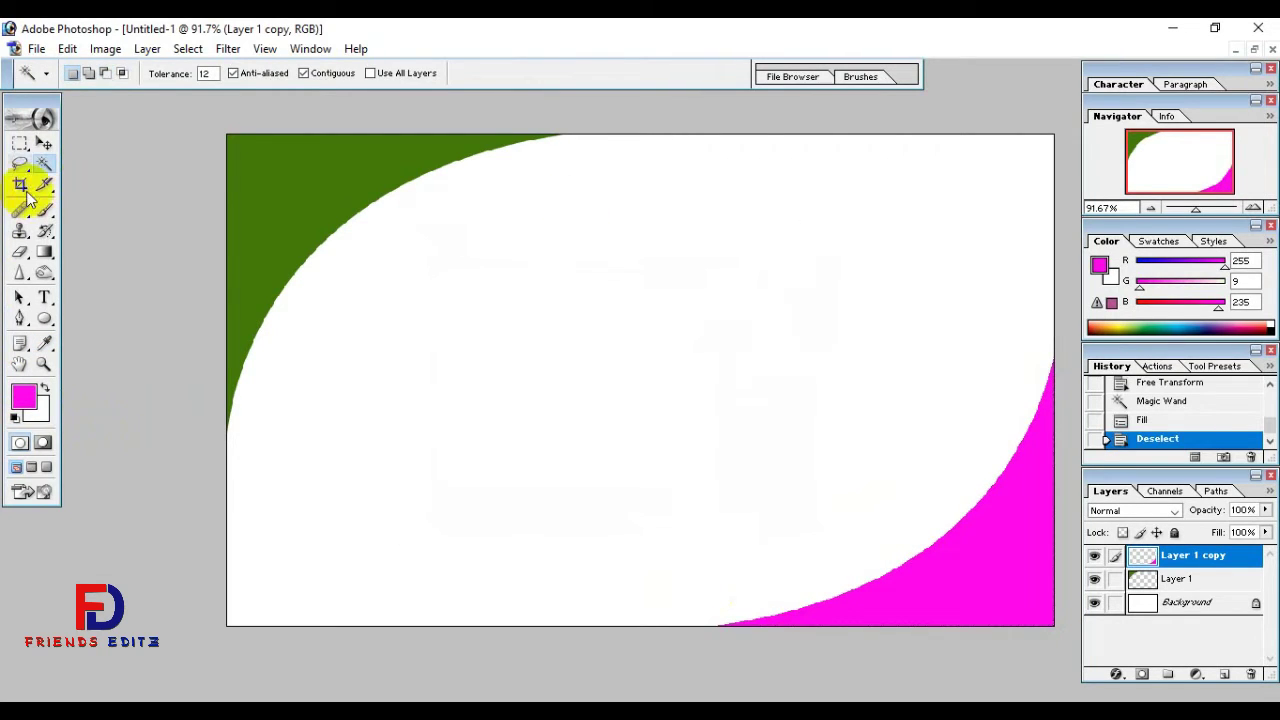
# - Type the shop name মায়ের দোয়া মেডিকেল হল on the card at 30 pt
pyautogui.click(44, 297)
pyautogui.hotkey('ctrl', '0')
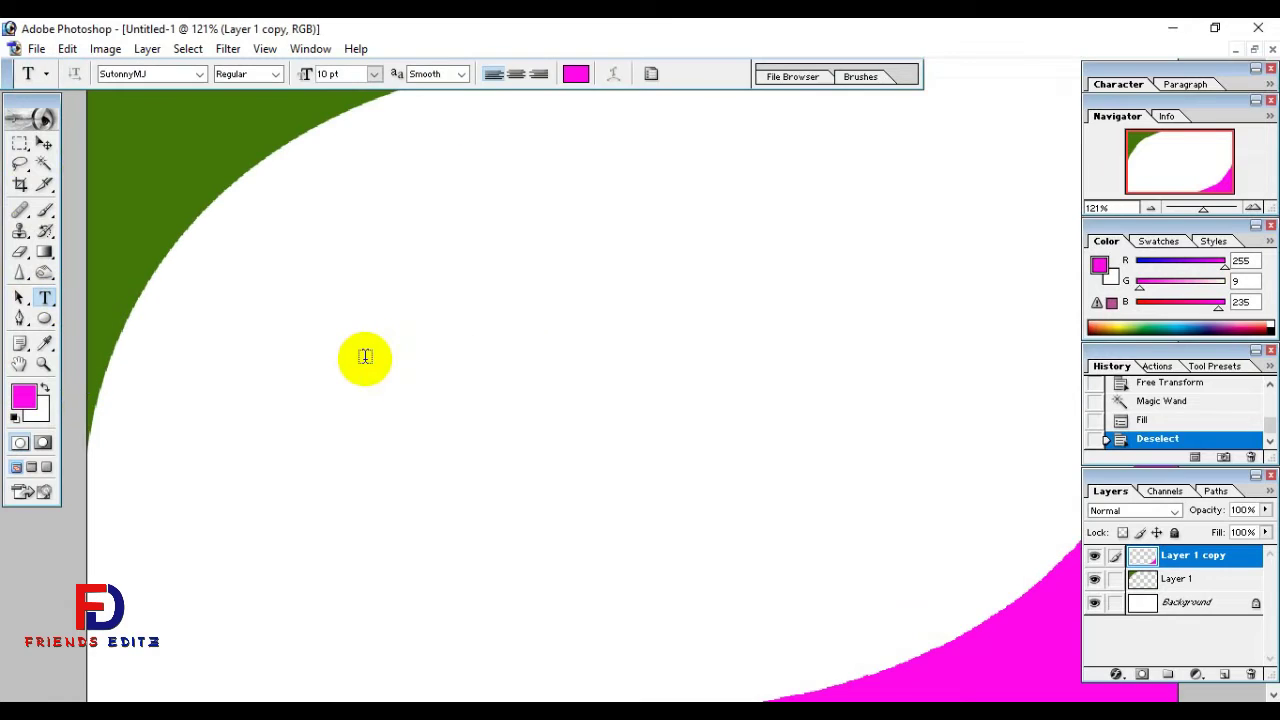
pyautogui.hotkey('ctrl', 'alt', '0')
pyautogui.click(333, 378)
pyautogui.write('মায়ের দোয়া মেডিকেল হল')
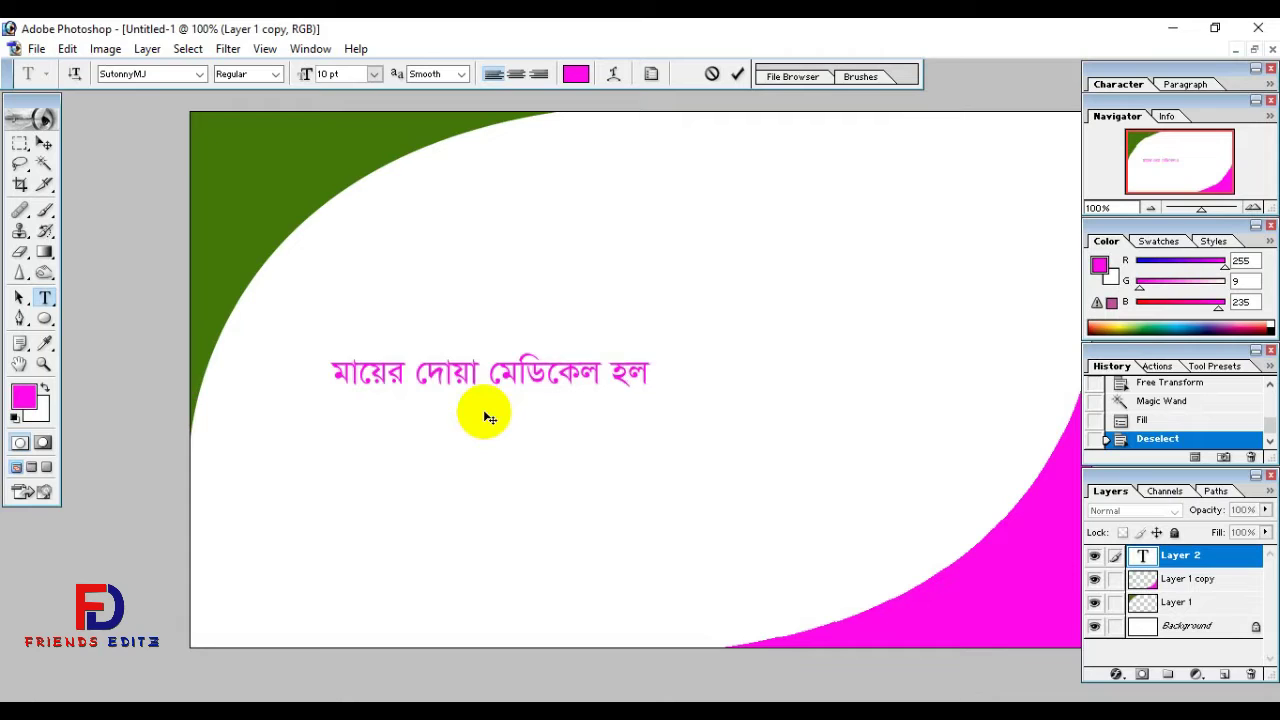
pyautogui.hotkey('ctrl', 'a')
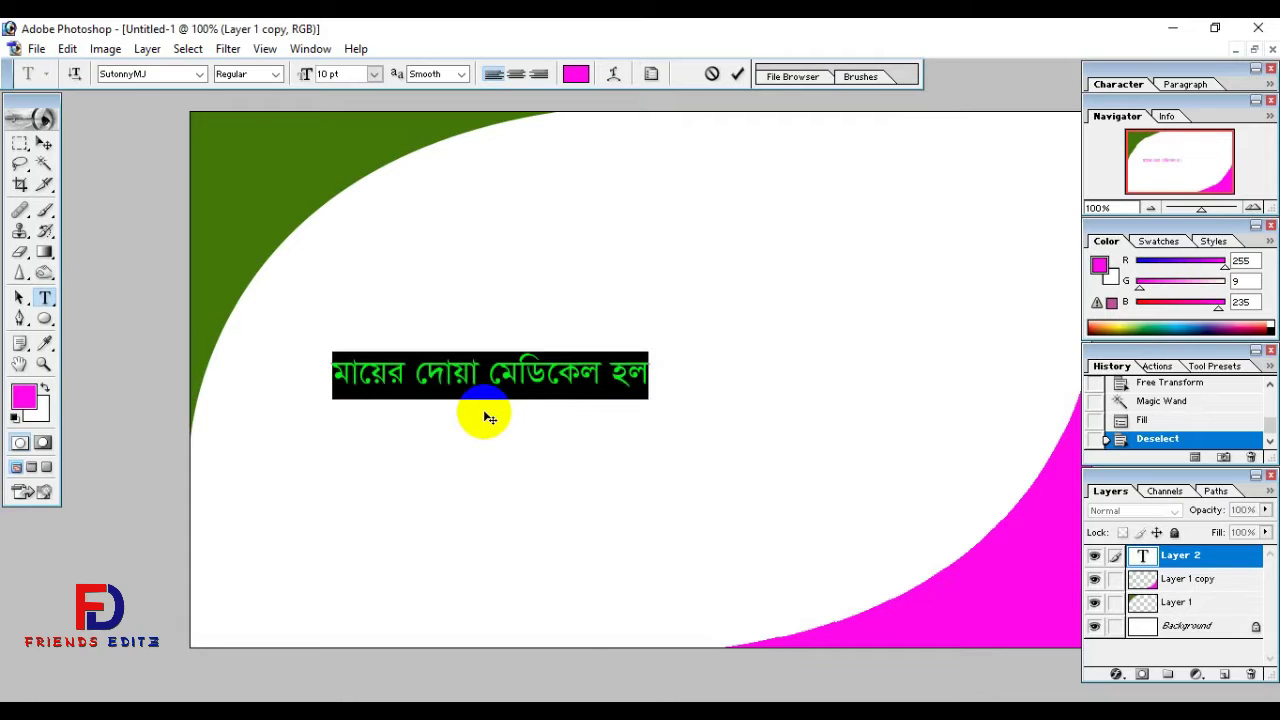
pyautogui.write('30')
pyautogui.press('Return')
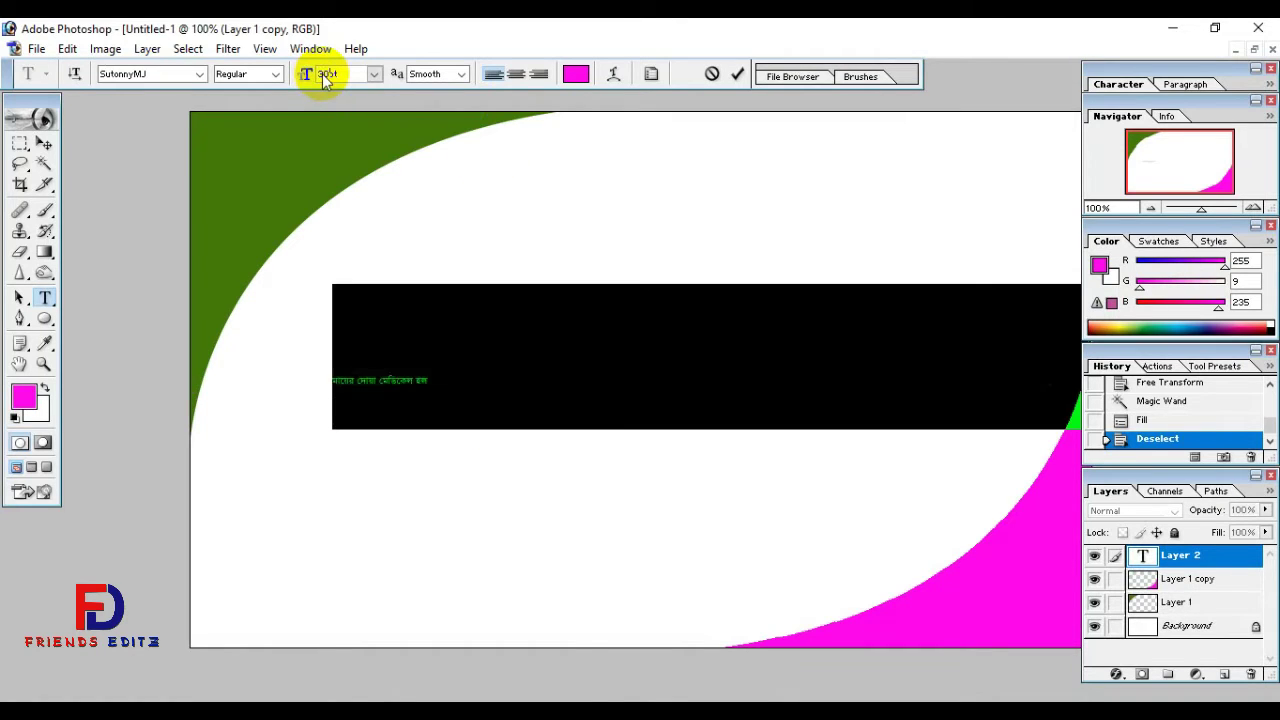
pyautogui.hotkey('ctrl', 'Return')
# - Try different fonts on the shop name and move it further left
pyautogui.click(697, 388)
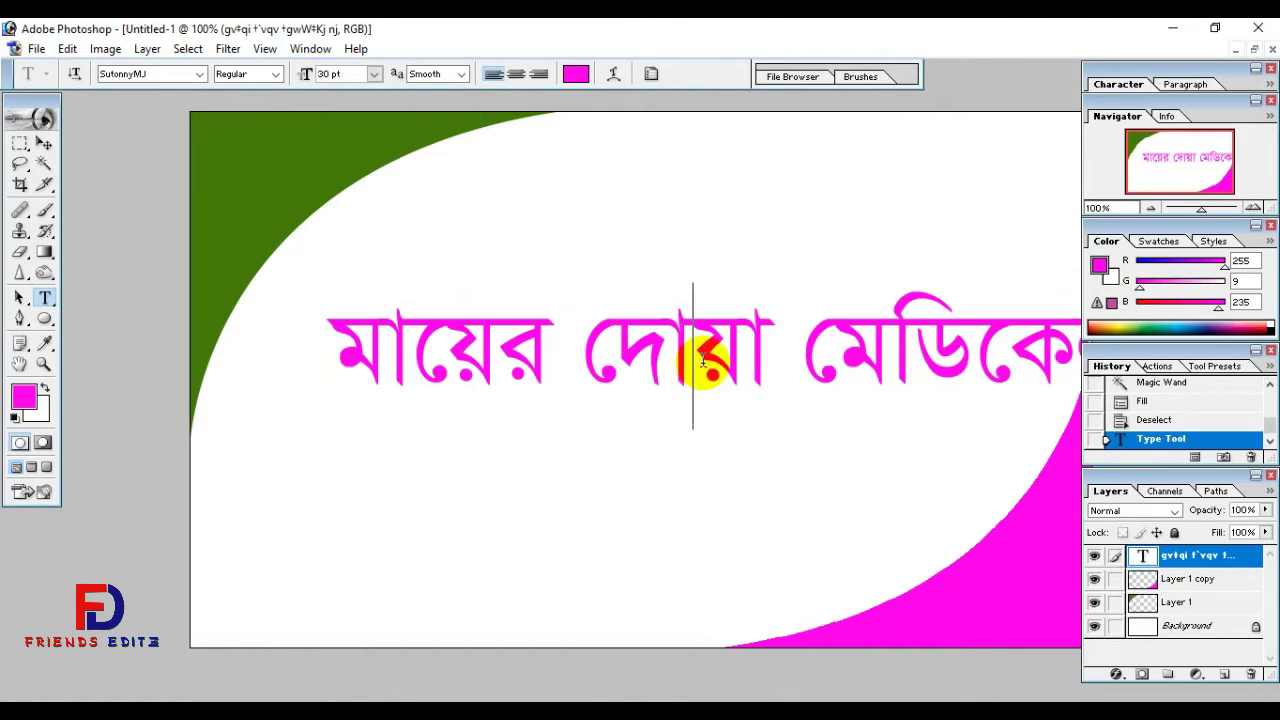
pyautogui.hotkey('ctrl', 'a')
pyautogui.click(130, 74)
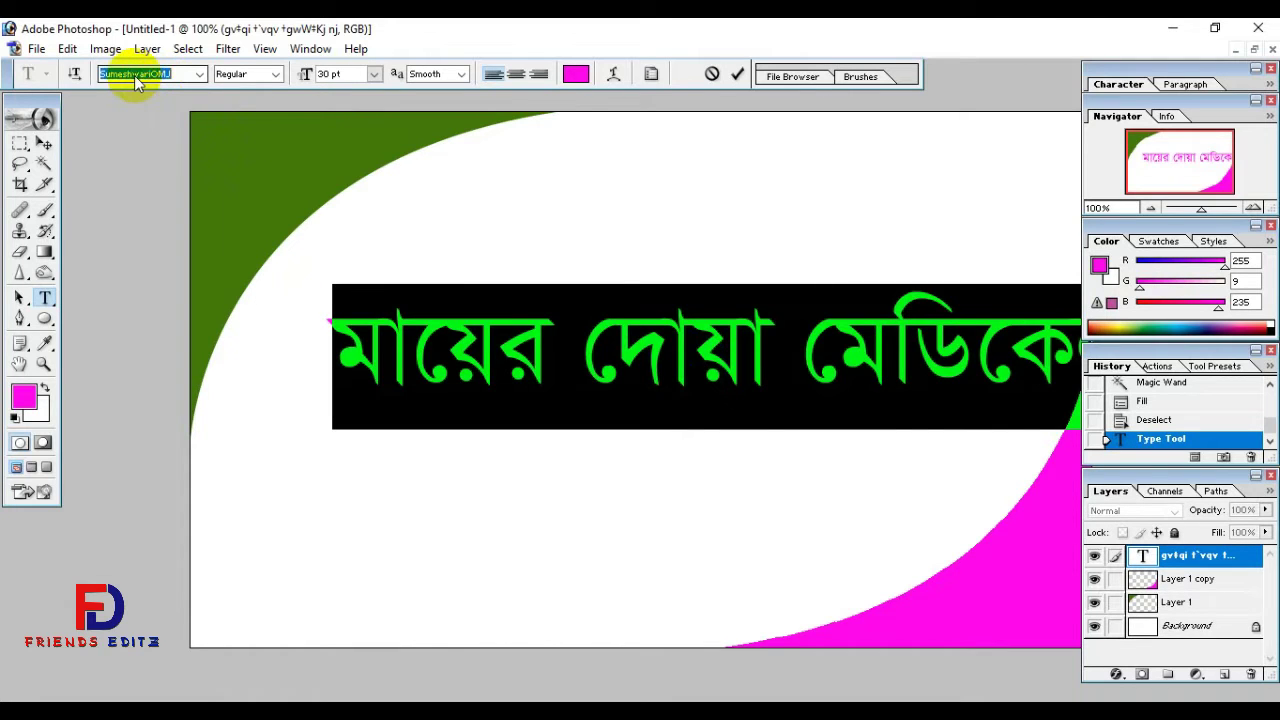
pyautogui.press('Up')
pyautogui.press('Up')
pyautogui.press('Up')
pyautogui.press('Up')
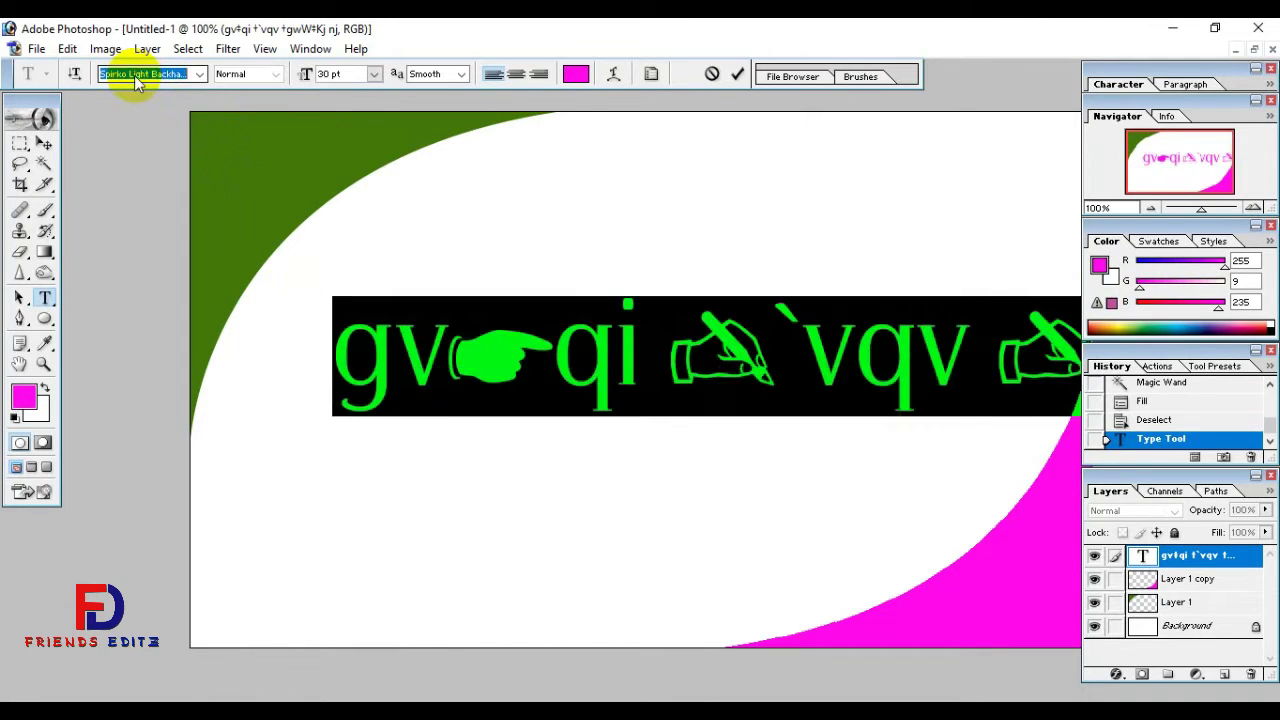
pyautogui.press('Up')
pyautogui.press('Up')
pyautogui.press('Up')
pyautogui.press('Up')
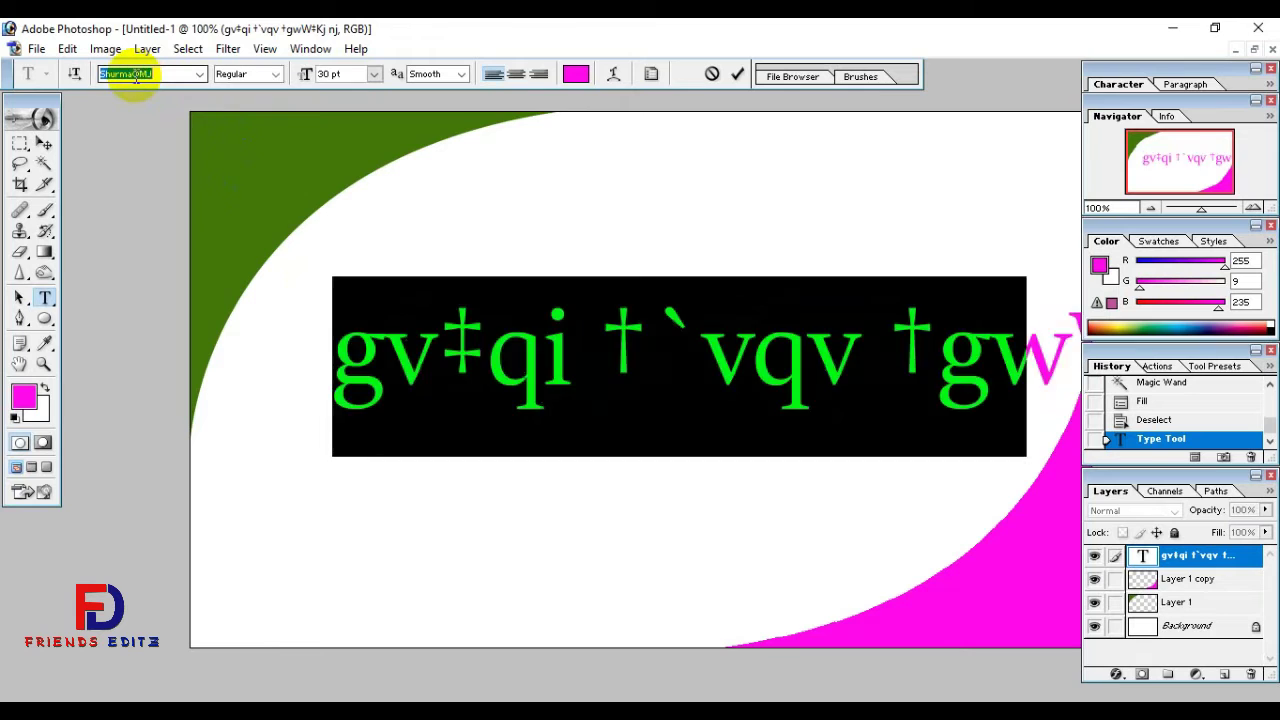
pyautogui.press('Up')
pyautogui.press('Up')
pyautogui.press('Up')
pyautogui.press('Up')
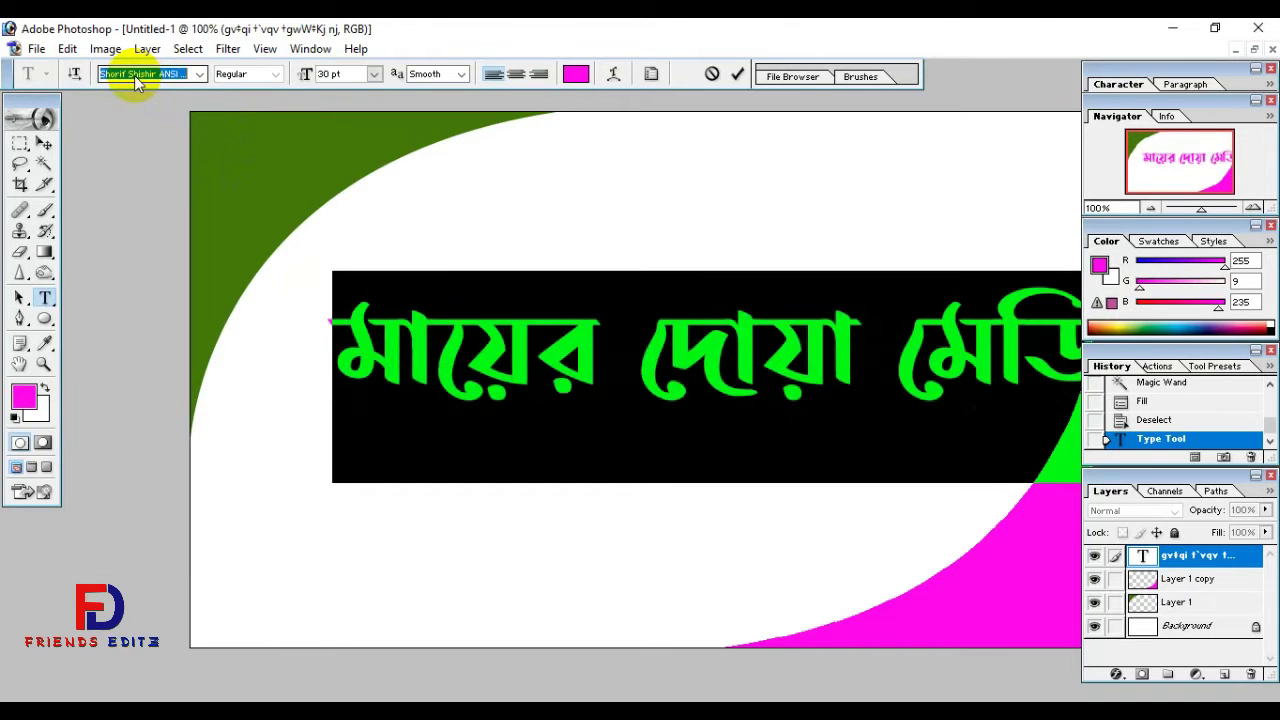
pyautogui.click(846, 402)
pyautogui.moveTo(943, 528); pyautogui.dragTo(647, 547)
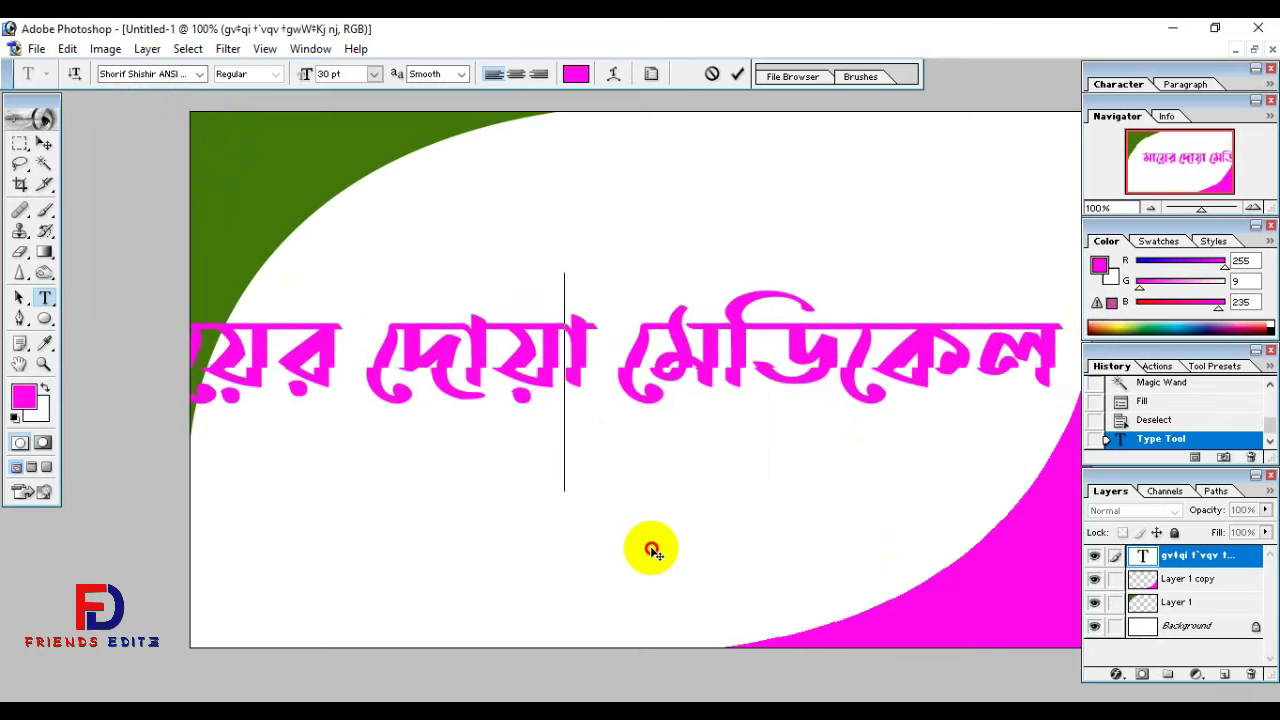
# - Resize the whole shop name to 20 pt
pyautogui.hotkey('ctrl', 'a')
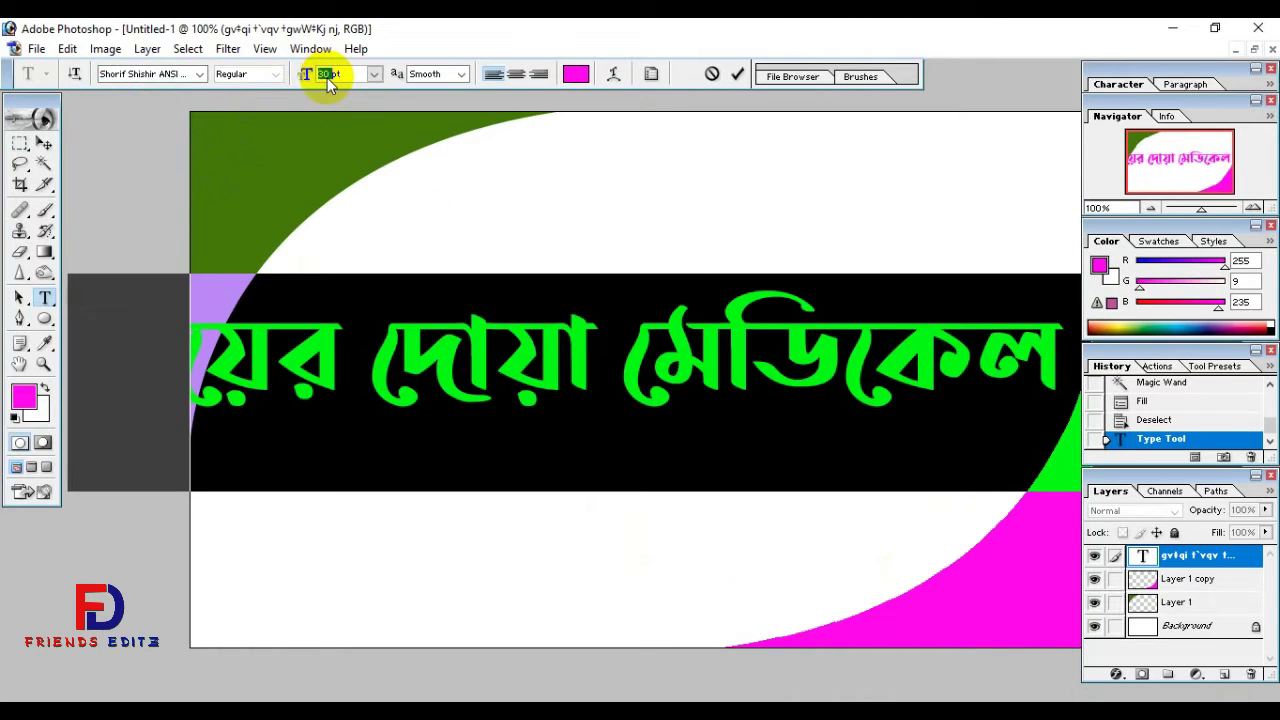
pyautogui.write('20')
pyautogui.press('Return')
pyautogui.click(486, 391)
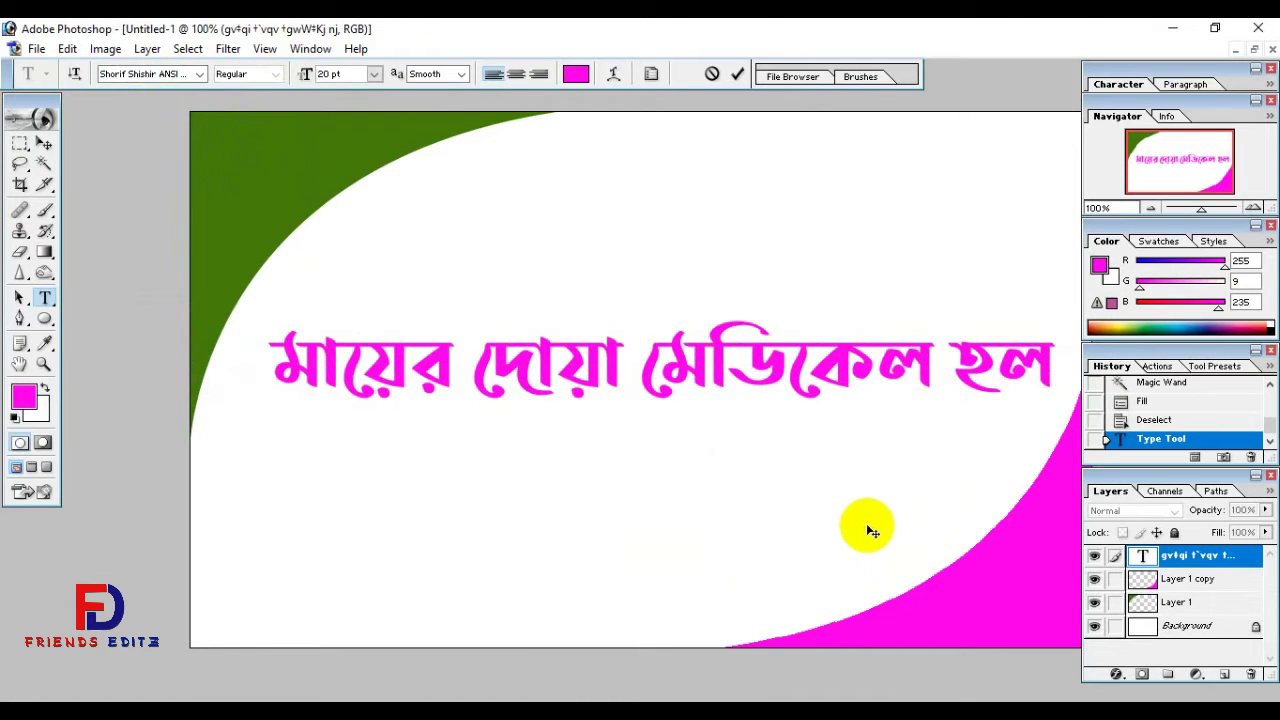
pyautogui.hotkey('ctrl', 'a')
pyautogui.moveTo(638, 340); pyautogui.dragTo(295, 320)
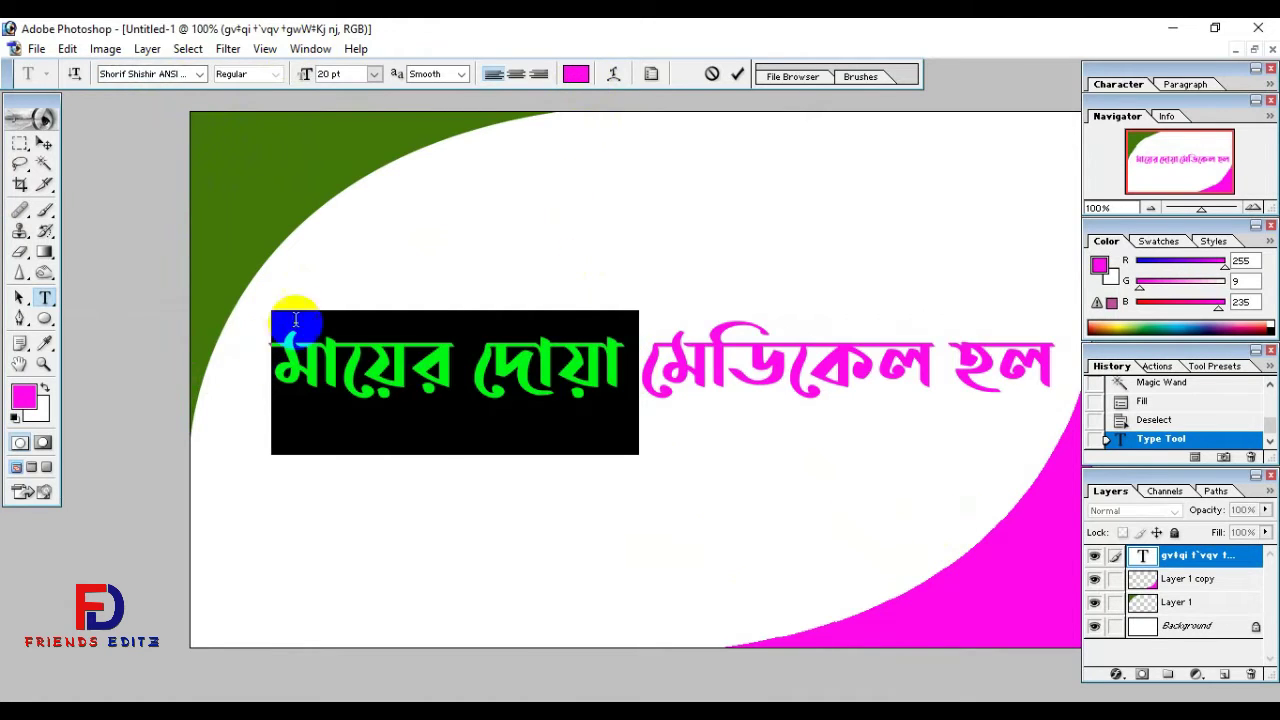
# - Colour মায়ের দোয়া red and মেডিকেল হল dark green
pyautogui.click(576, 73)
pyautogui.moveTo(684, 330); pyautogui.dragTo(706, 178)
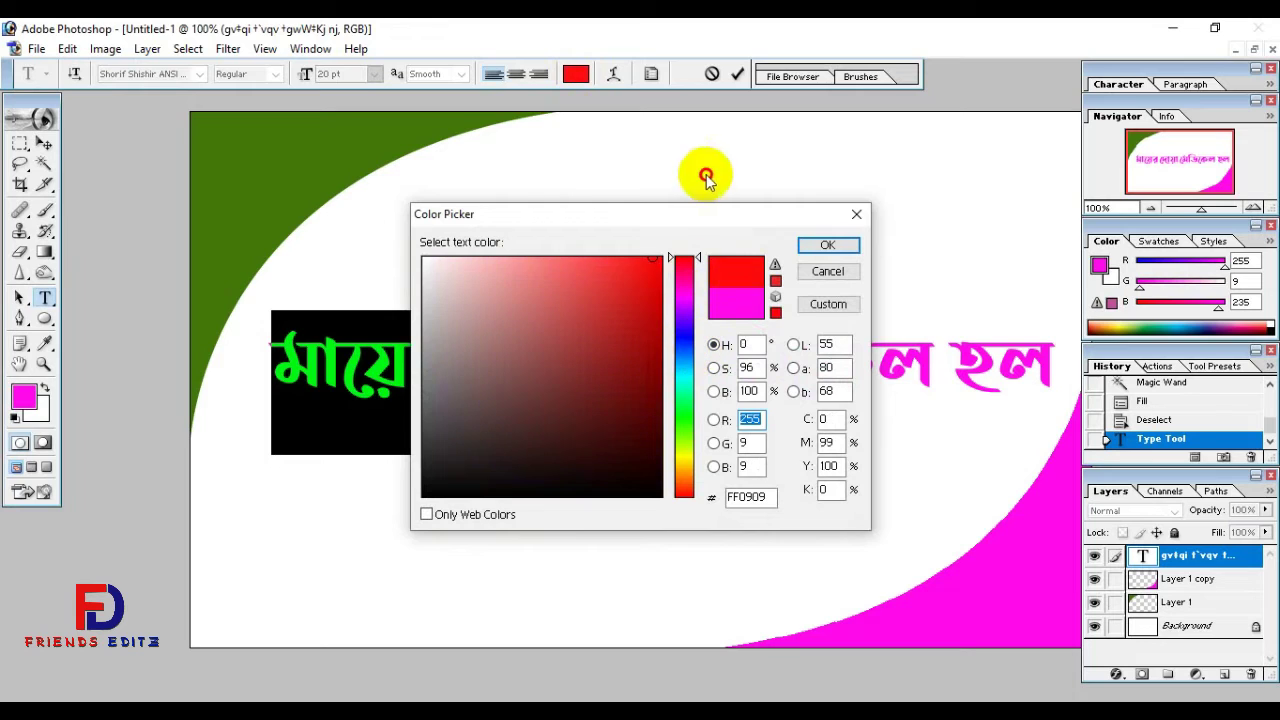
pyautogui.click(827, 245)
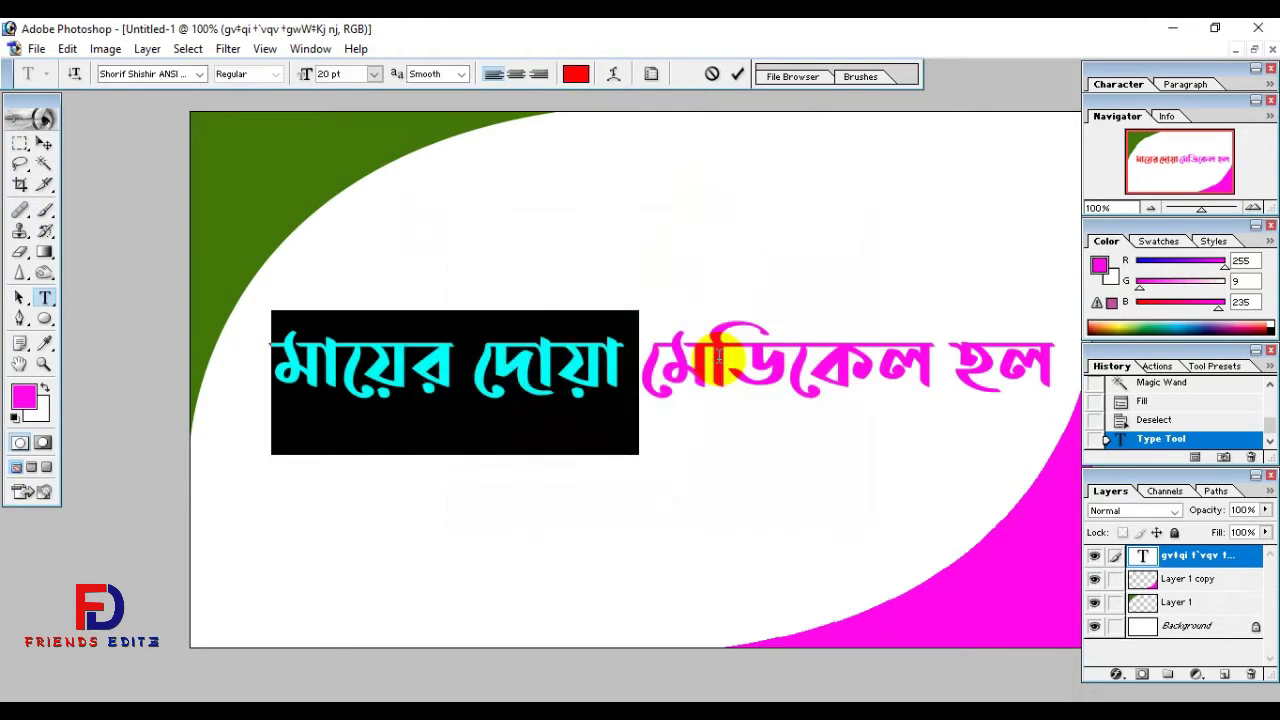
pyautogui.moveTo(651, 378); pyautogui.dragTo(1063, 357)
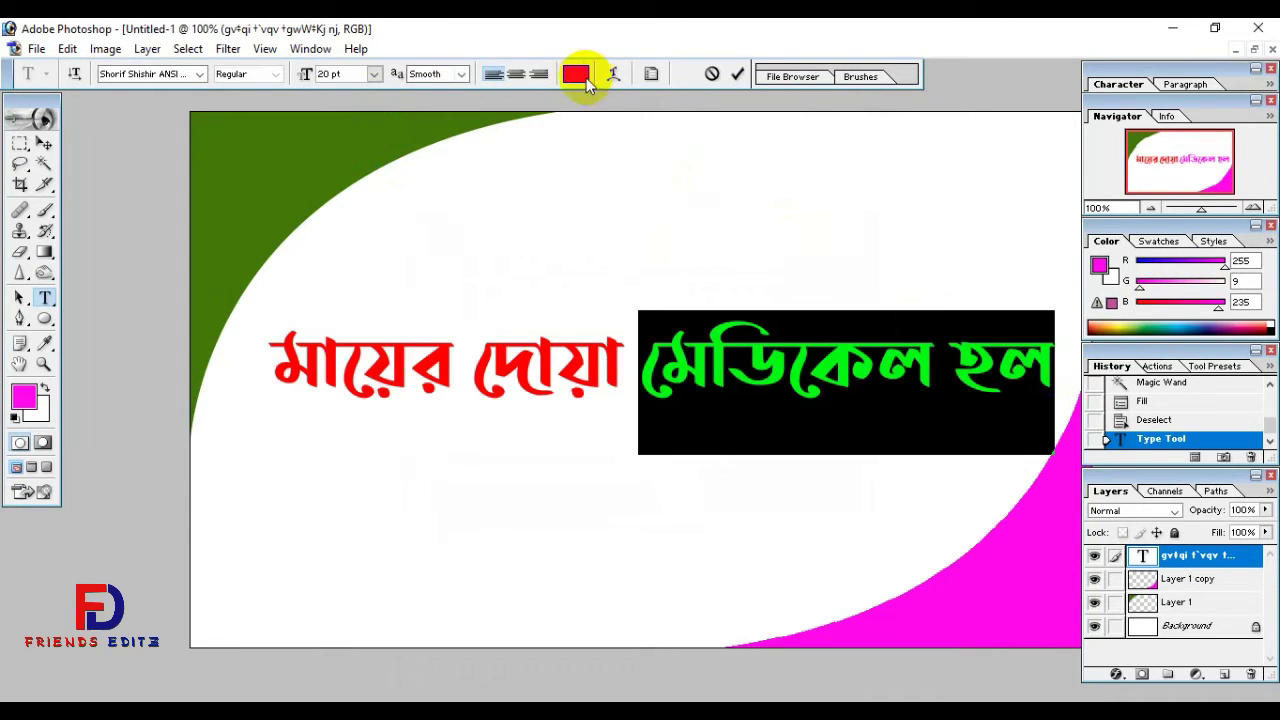
pyautogui.click(576, 73)
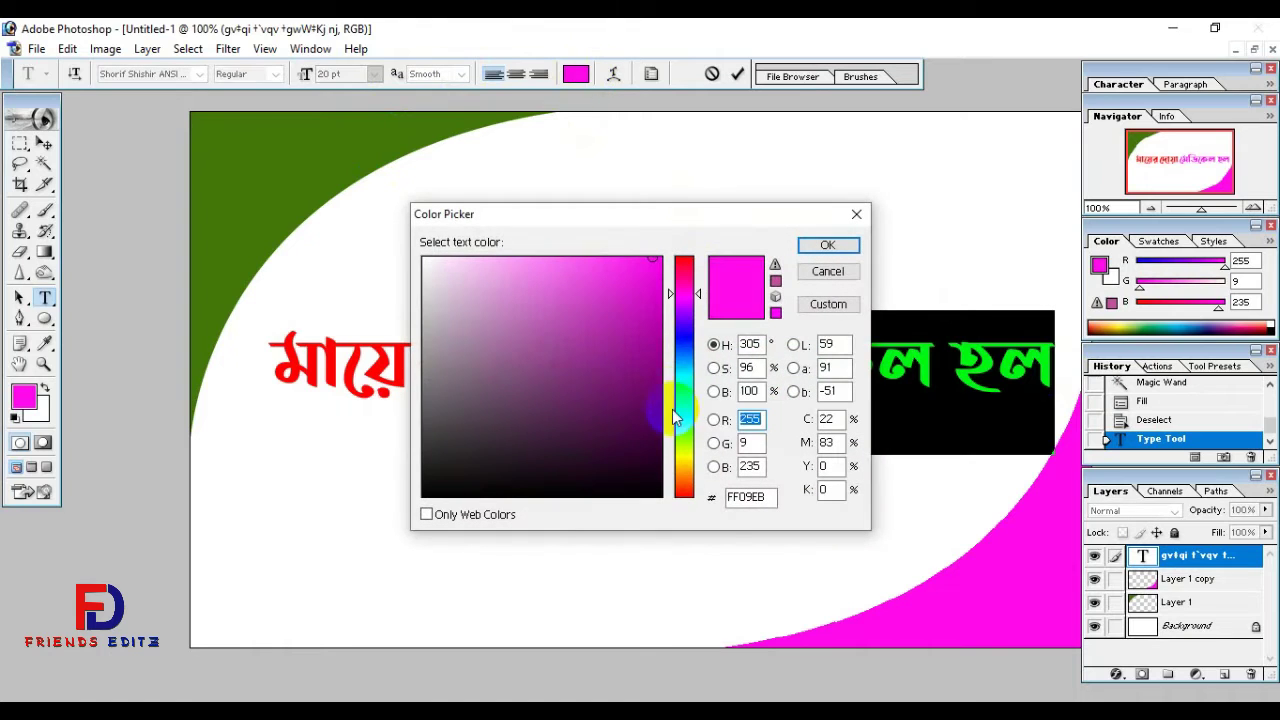
pyautogui.click(674, 421)
pyautogui.click(660, 427)
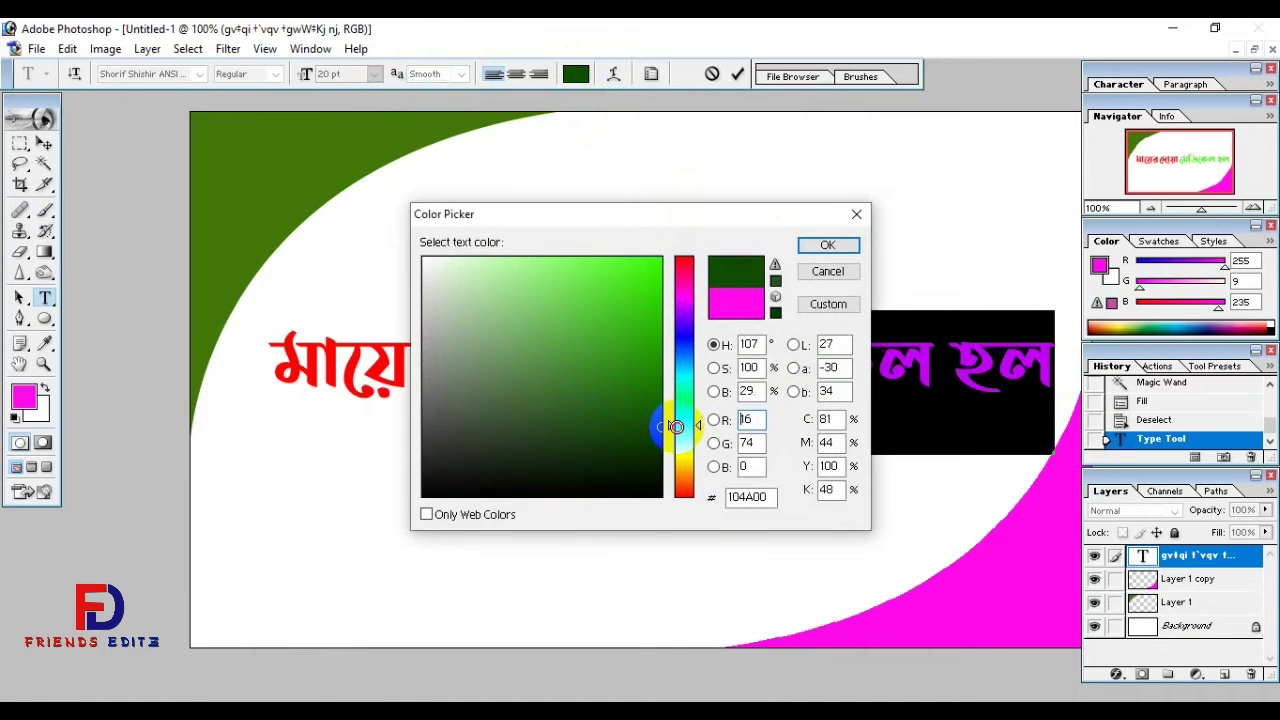
pyautogui.click(827, 245)
# - Stretch the shop name wider and taller with Free Transform
pyautogui.click(43, 143)
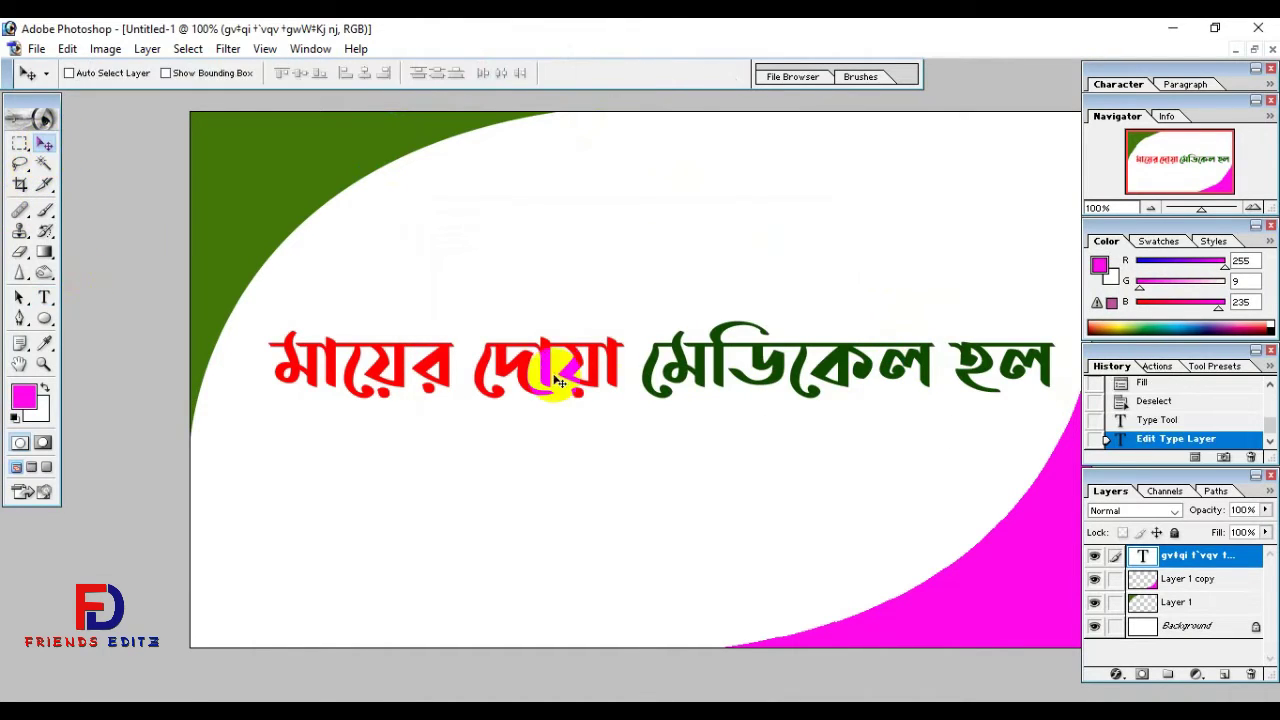
pyautogui.hotkey('ctrl', 't')
pyautogui.moveTo(266, 356); pyautogui.dragTo(231, 356)
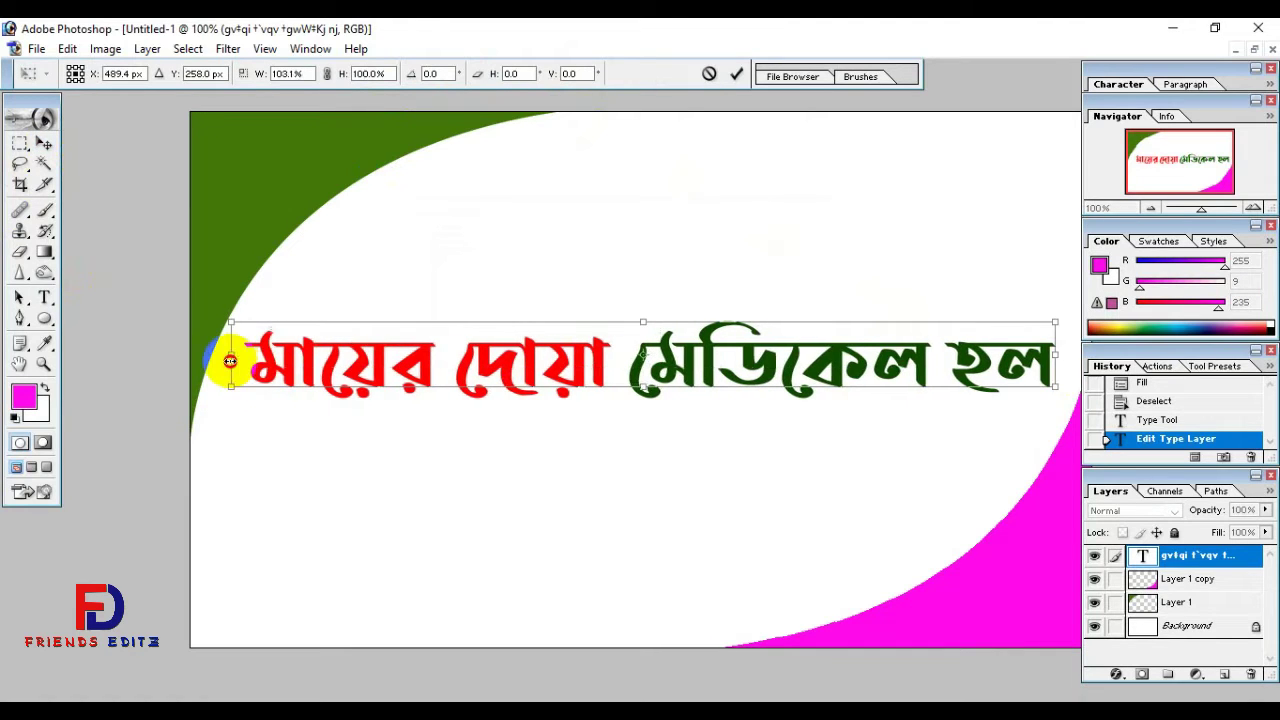
pyautogui.moveTo(646, 388); pyautogui.dragTo(660, 435)
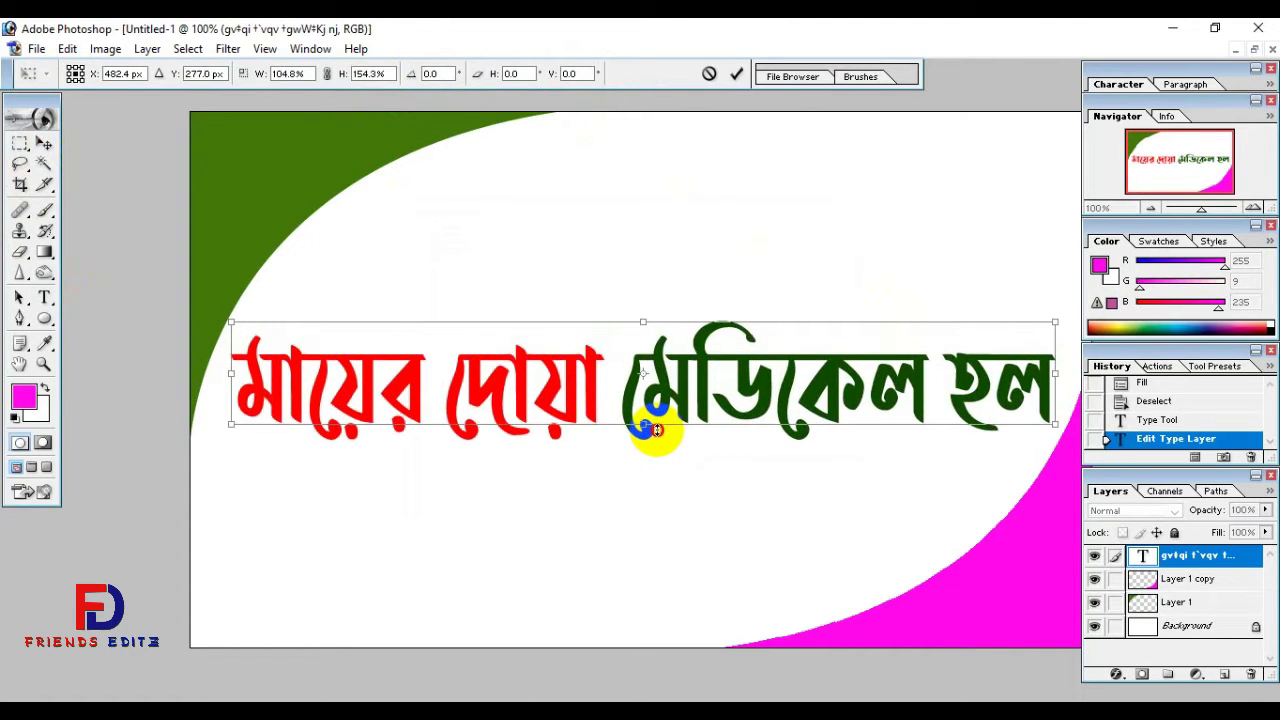
pyautogui.press('Return')
# - Nudge the shop name slightly upward and check it zoomed in
pyautogui.press('r')
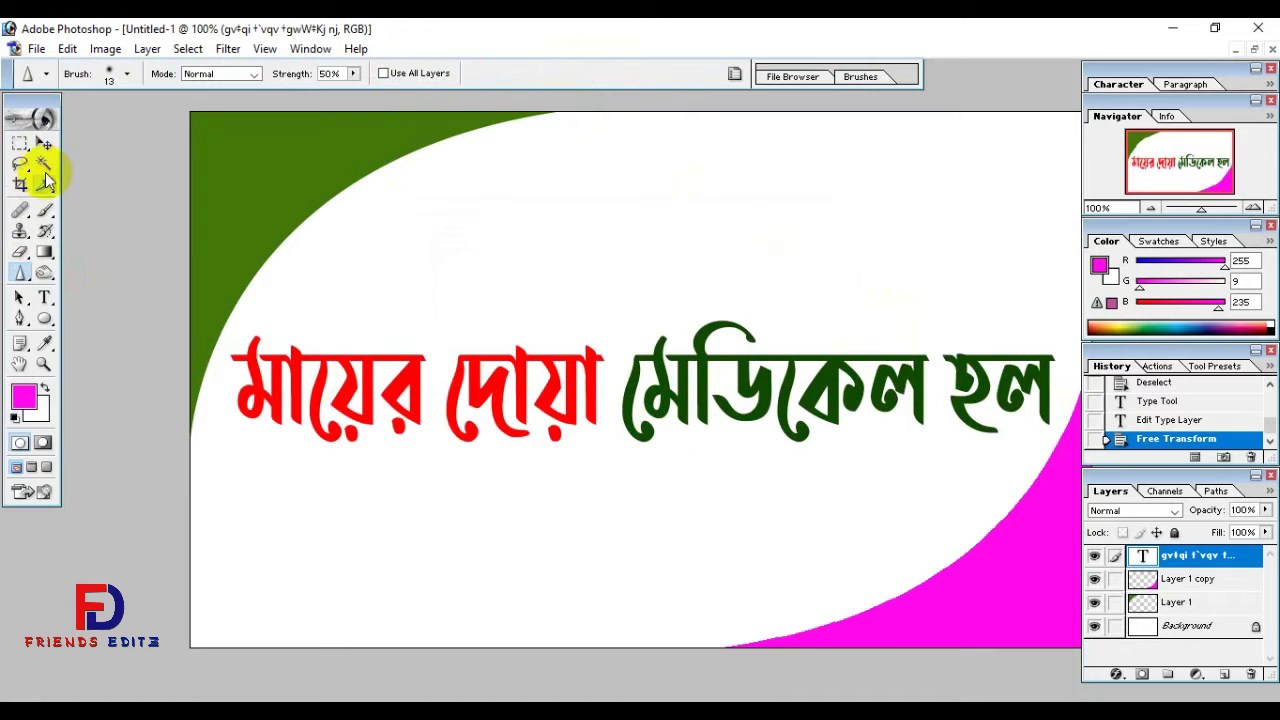
pyautogui.click(43, 143)
pyautogui.press('Up')
pyautogui.press('Up')
pyautogui.press('Up')
pyautogui.press('Up')
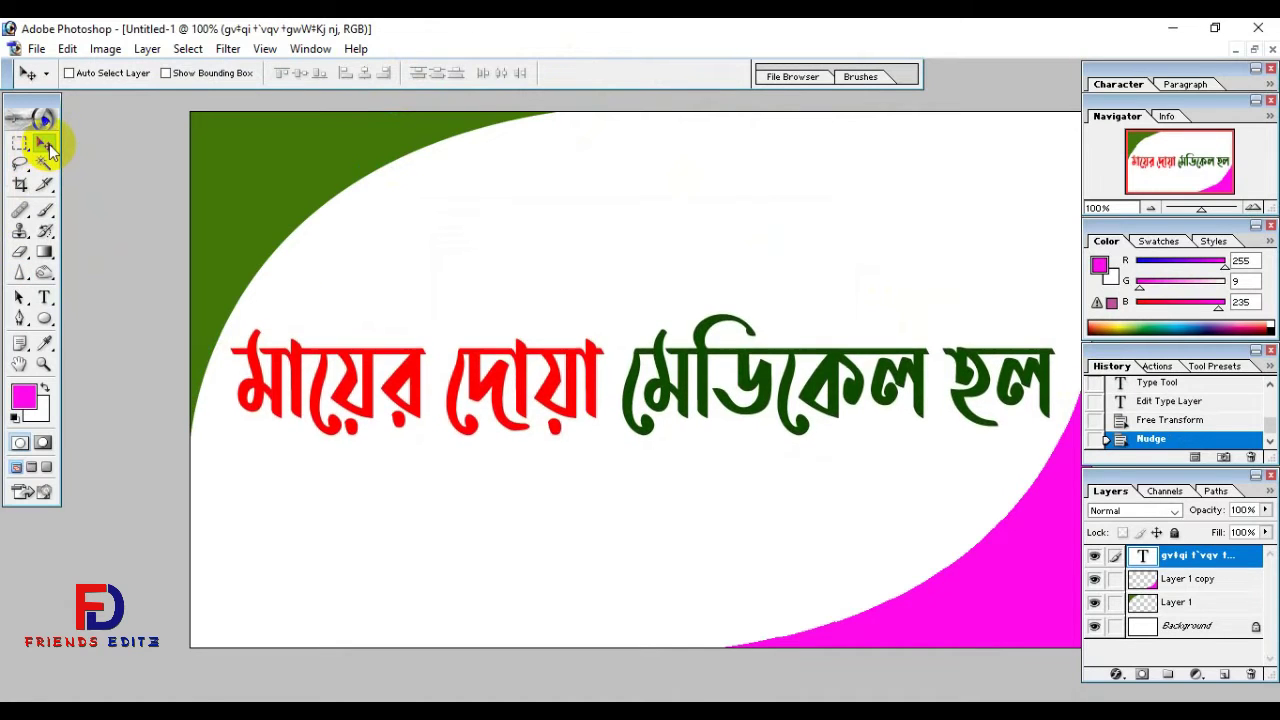
pyautogui.hotkey('ctrl', '+')
pyautogui.hotkey('ctrl', '-')
pyautogui.hotkey('ctrl', '-')
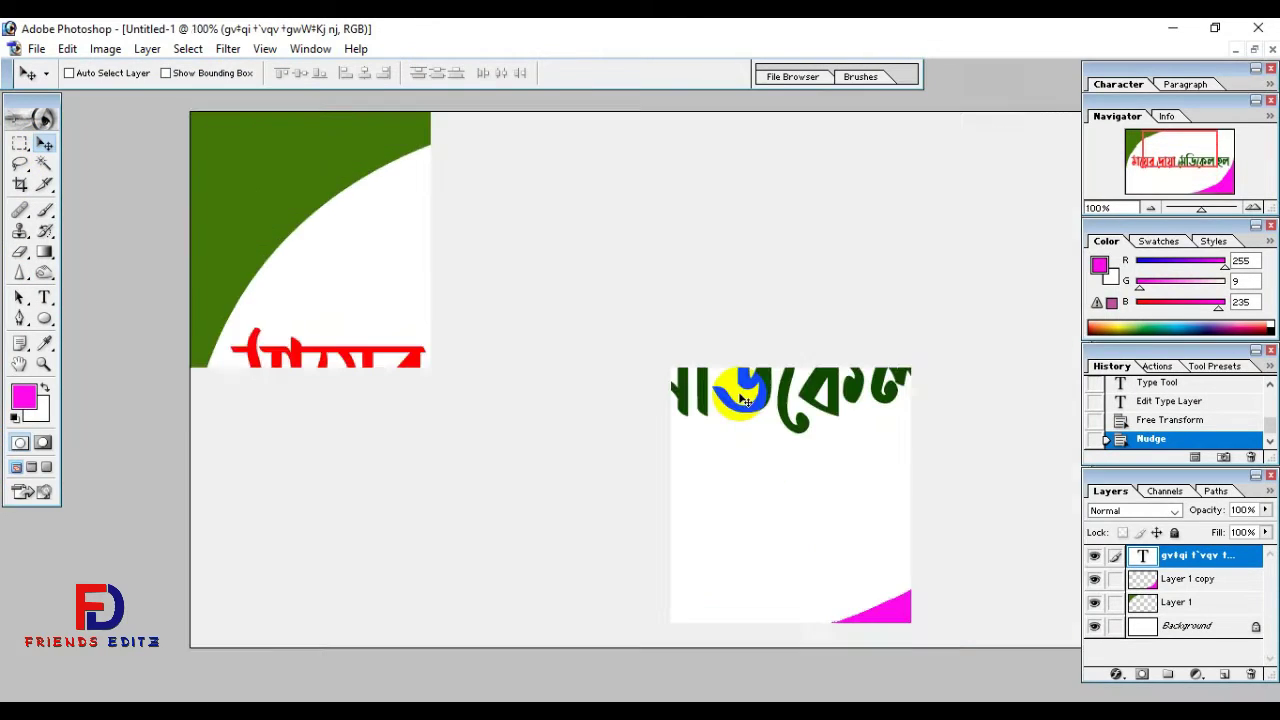
pyautogui.click(43, 297)
# - Add a 10 pt text block at the top-right with the proprietor's name and two phone numbers
pyautogui.hotkey('ctrl', '+')
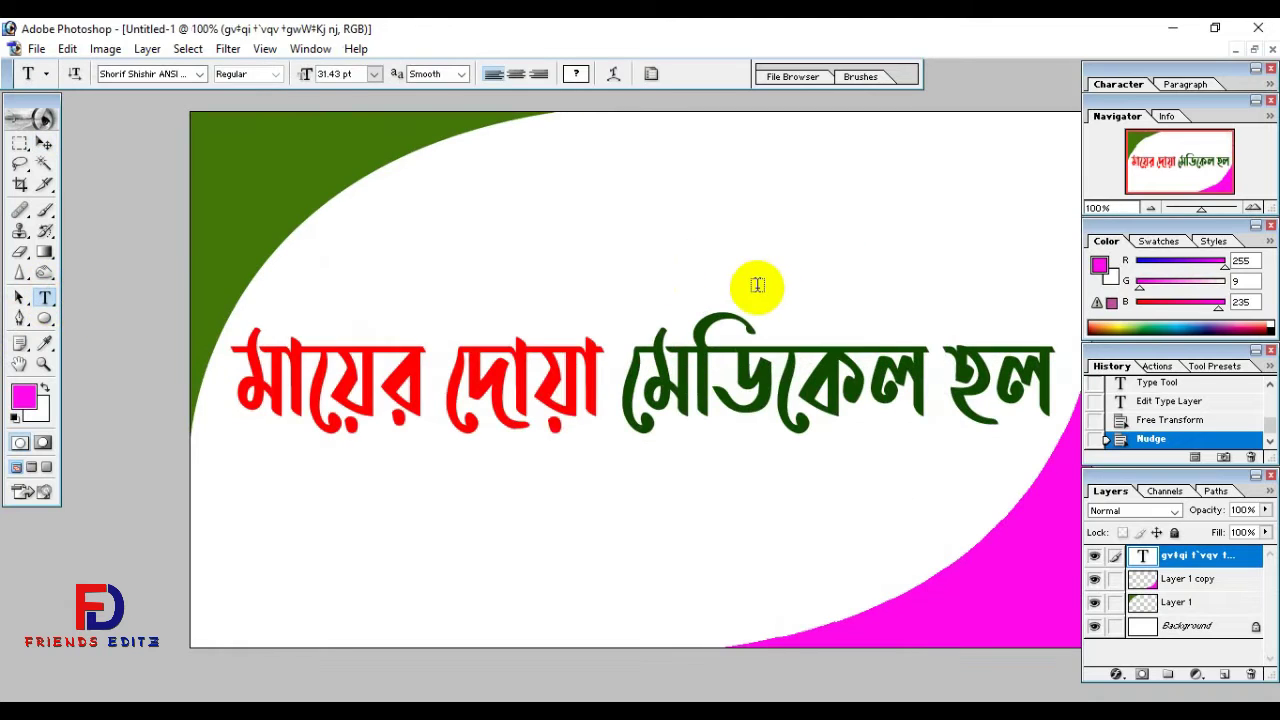
pyautogui.hotkey('ctrl', '-')
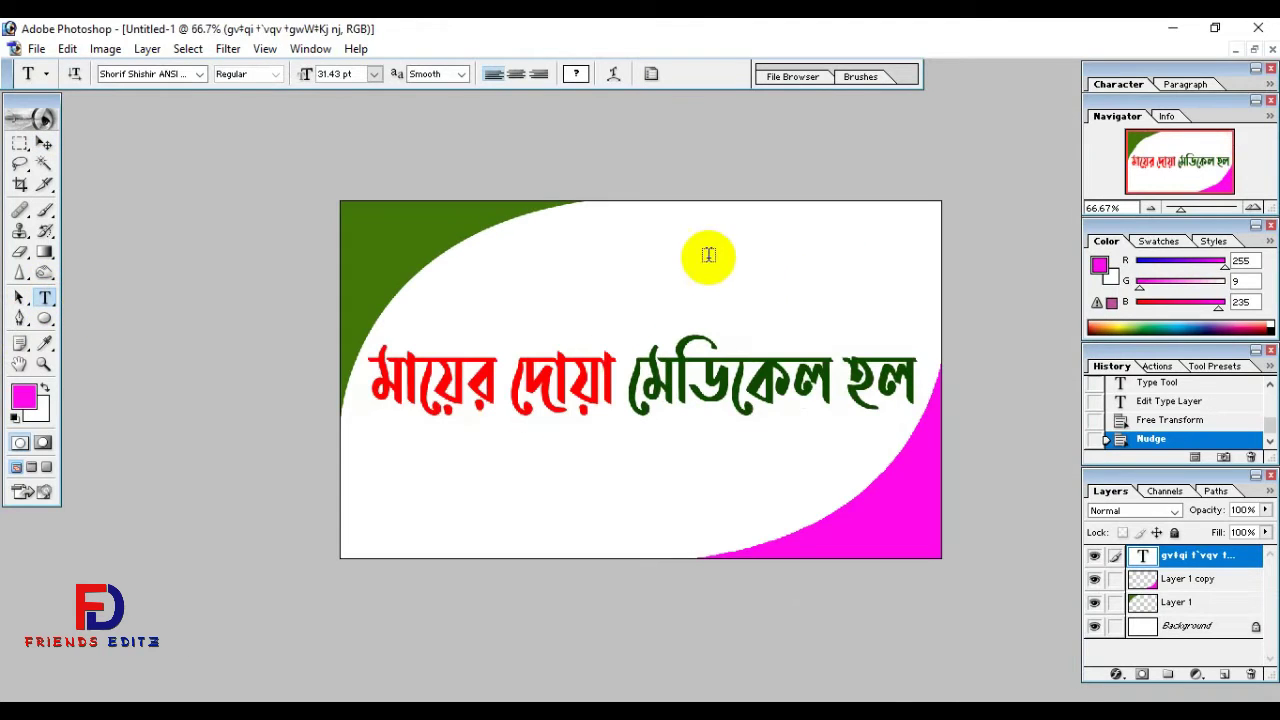
pyautogui.click(674, 250)
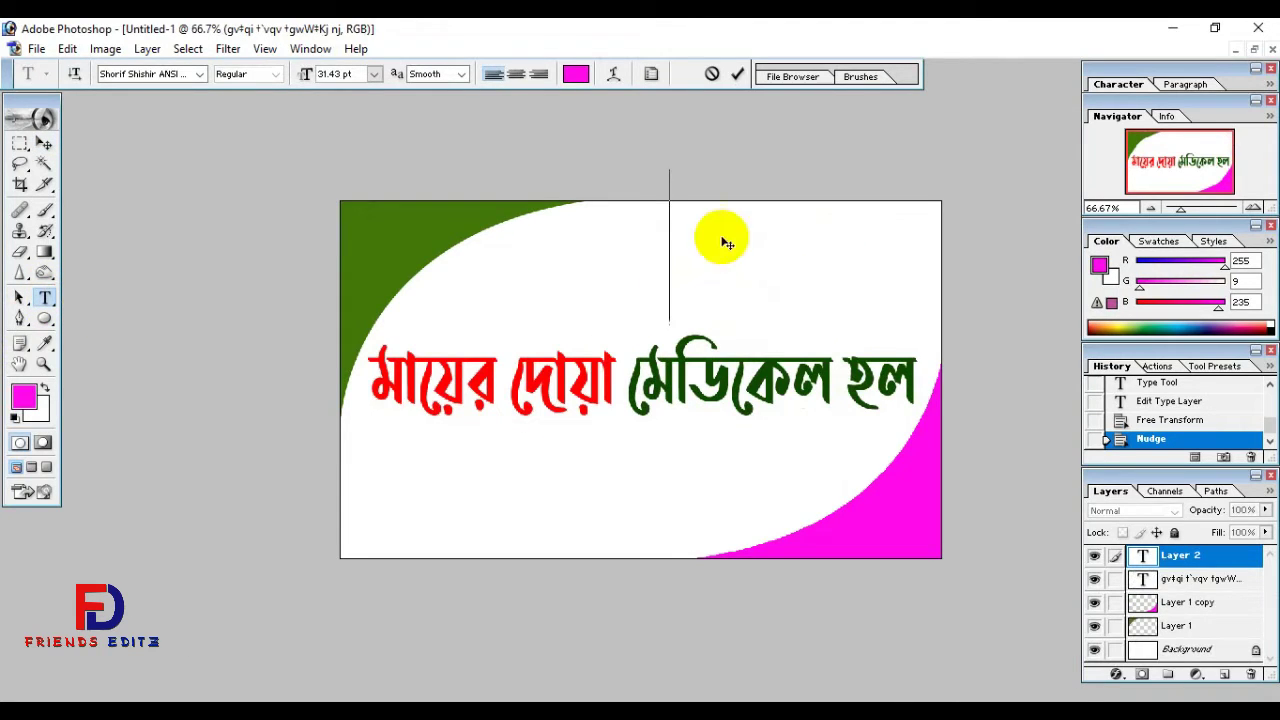
pyautogui.doubleClick(332, 75)
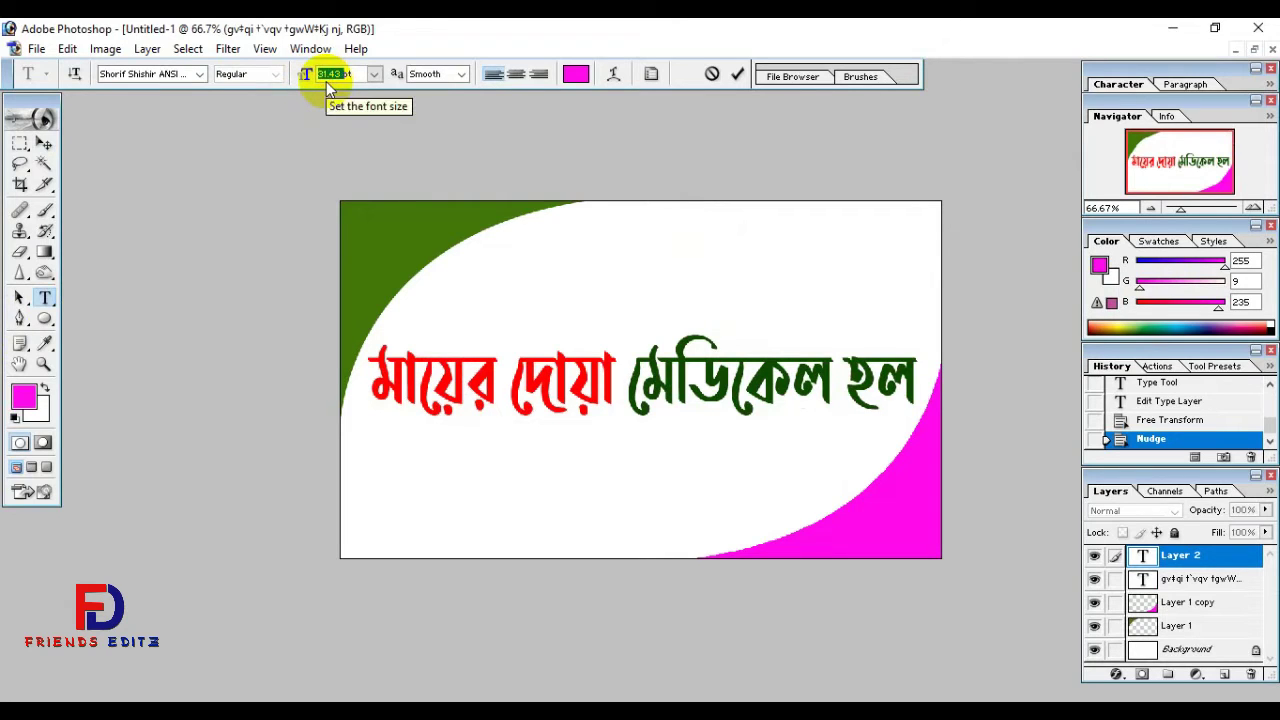
pyautogui.write('10')
pyautogui.press('Return')
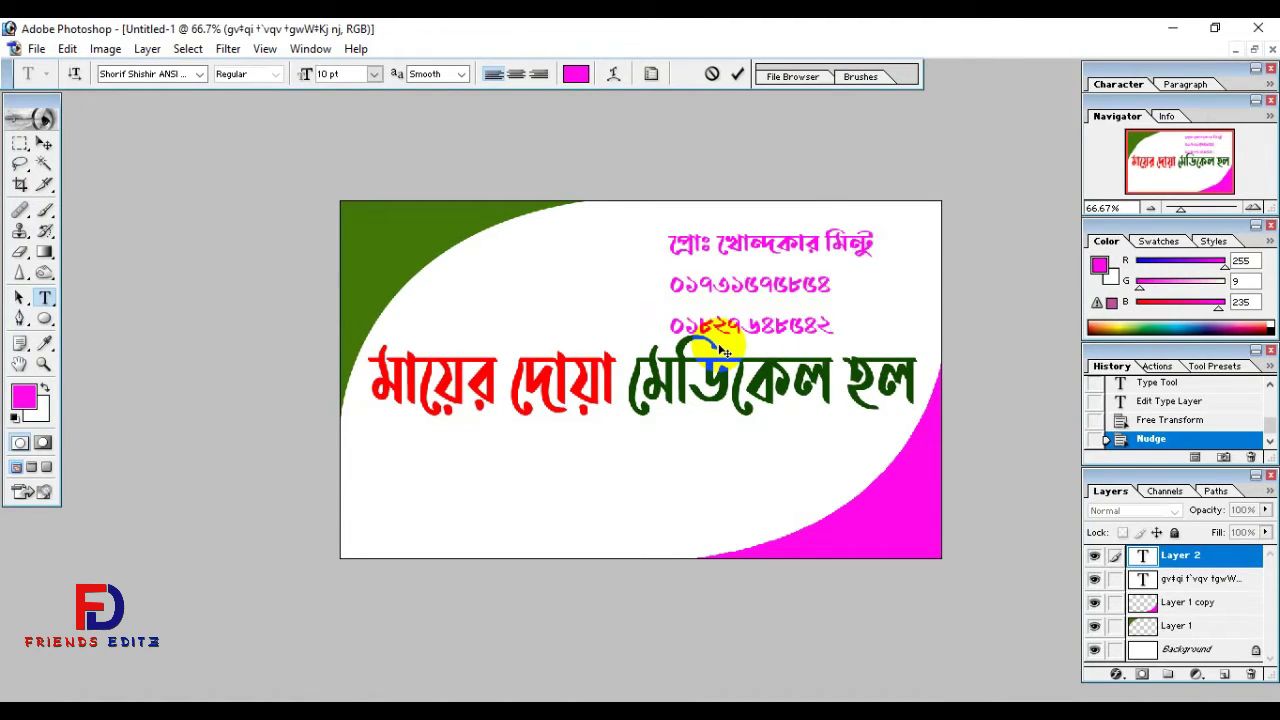
# - Change the contact text's font to SutonnyMJ
pyautogui.hotkey('ctrl', 'a')
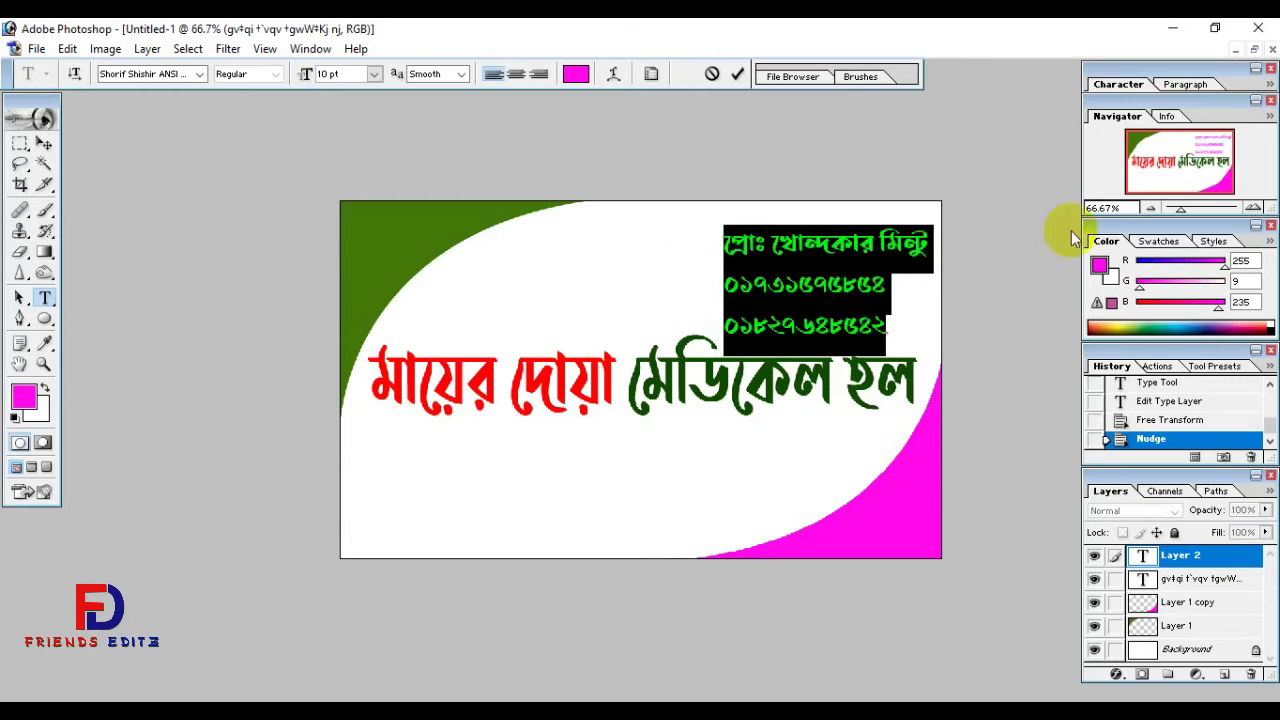
pyautogui.click(131, 80)
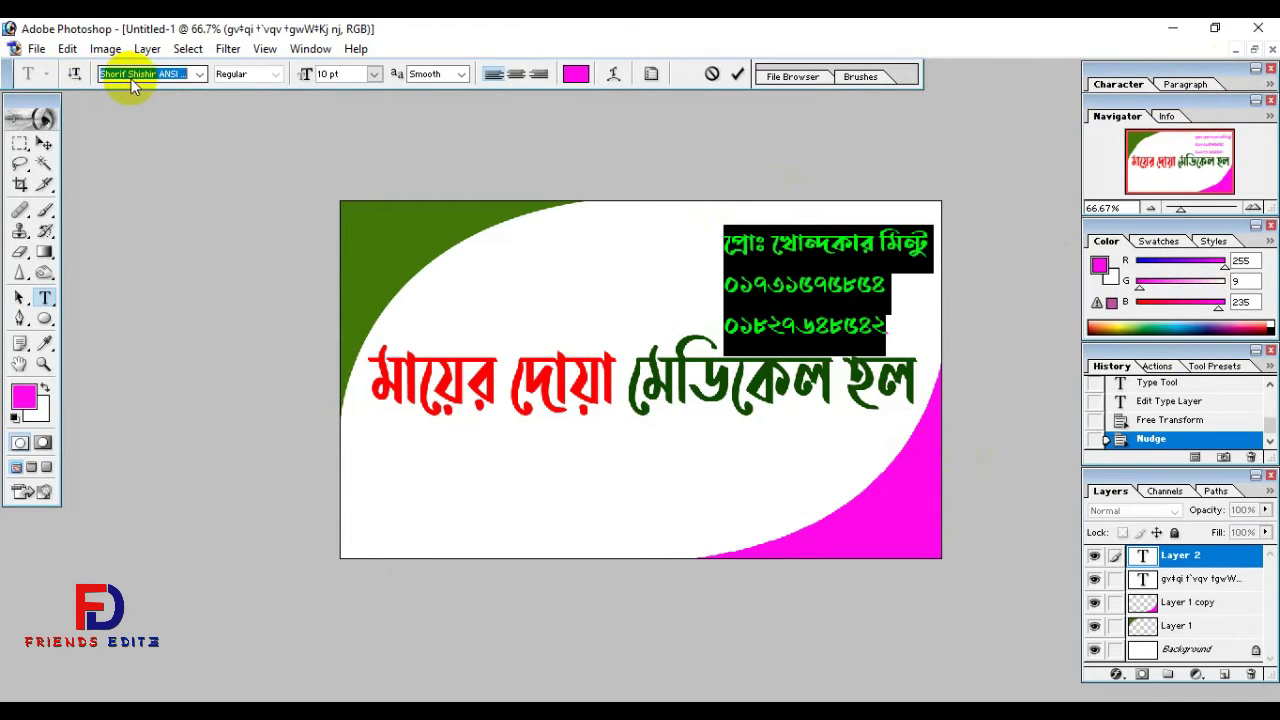
pyautogui.press('Down')
pyautogui.press('Down')
pyautogui.press('Down')
pyautogui.press('Down')
pyautogui.press('Down')
pyautogui.press('Down')
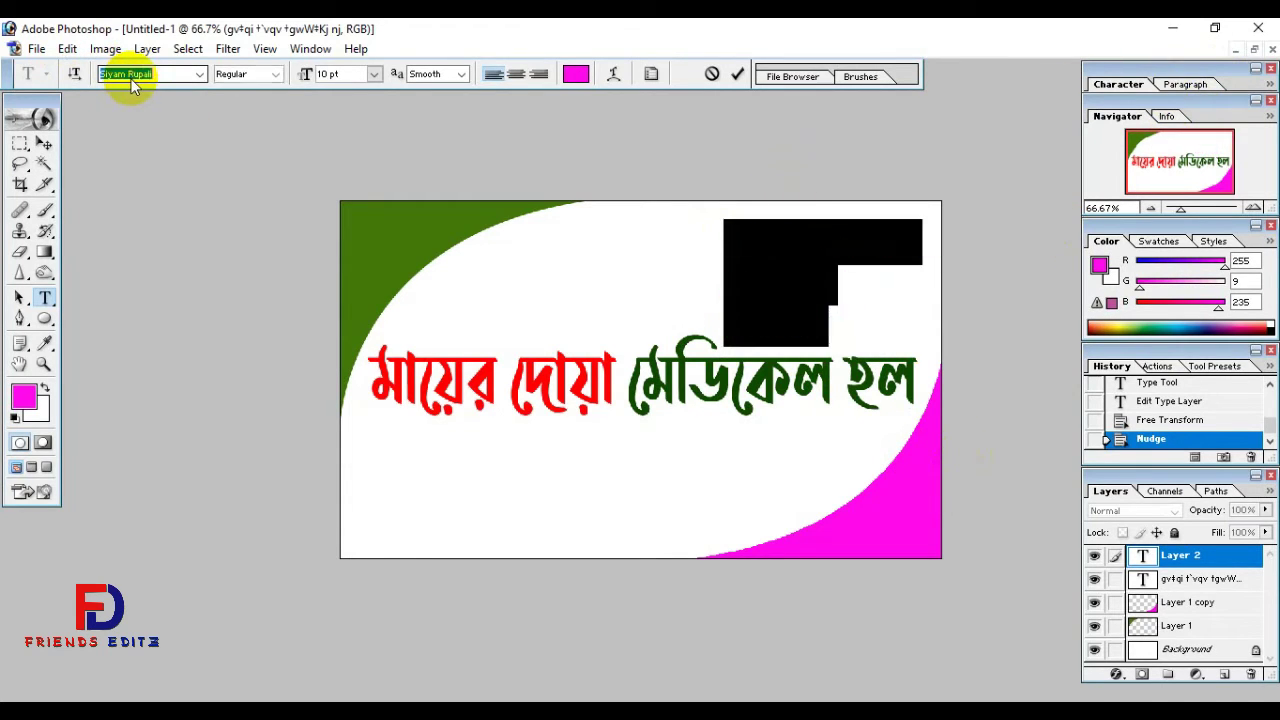
pyautogui.press('Down')
pyautogui.press('Down')
pyautogui.press('Down')
pyautogui.press('Down')
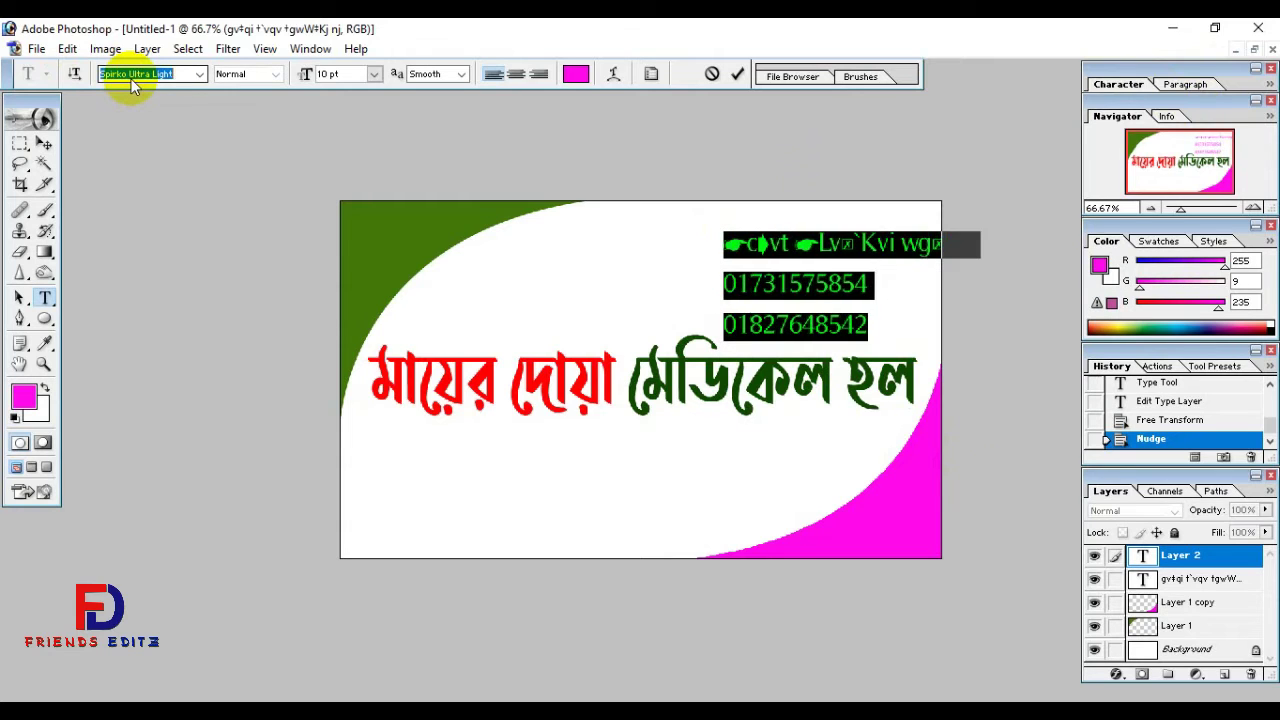
pyautogui.press('Down')
pyautogui.press('Down')
pyautogui.press('Down')
pyautogui.press('Down')
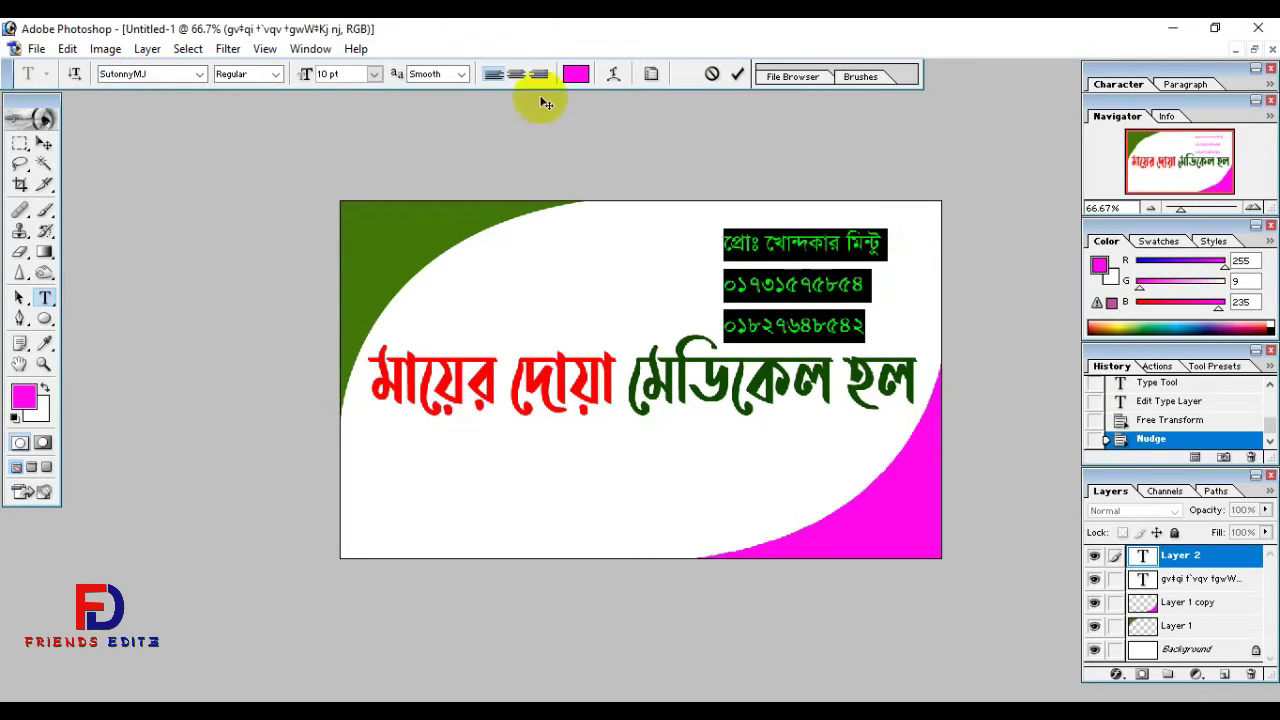
# - Set the contact text's leading to 10 pt in the Character panel
pyautogui.click(576, 74)
pyautogui.click(830, 272)
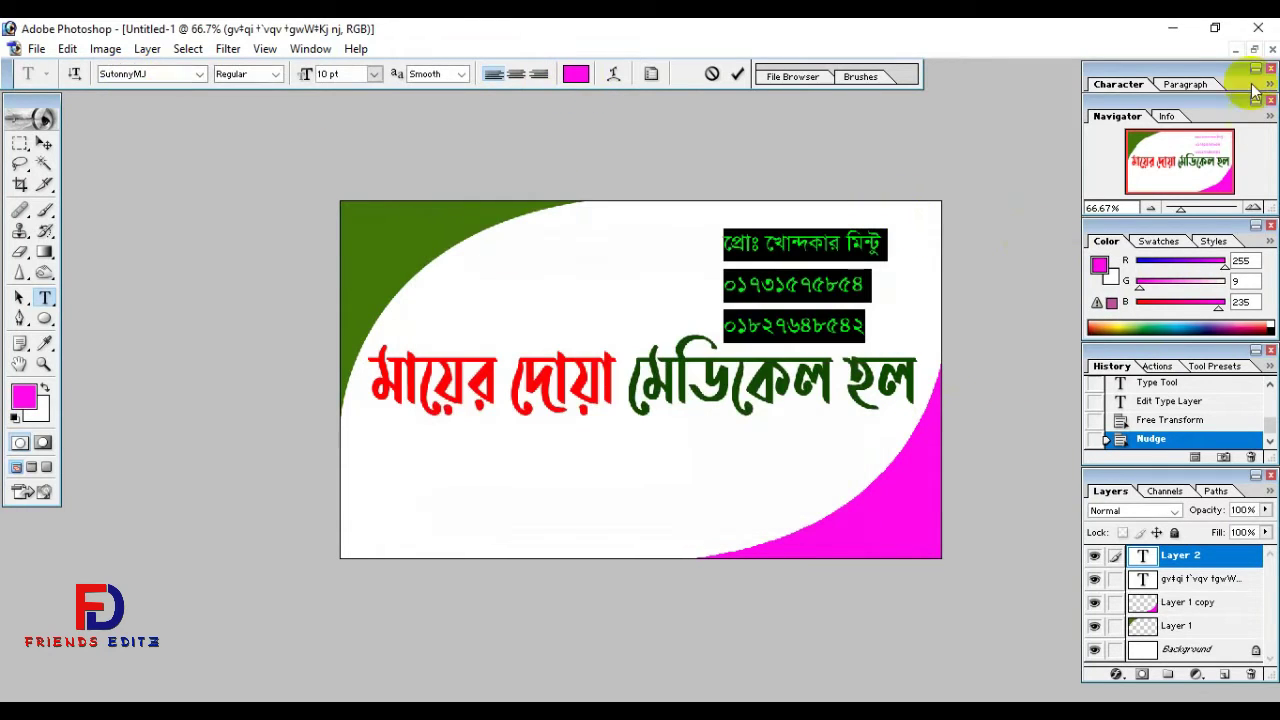
pyautogui.doubleClick(1186, 66)
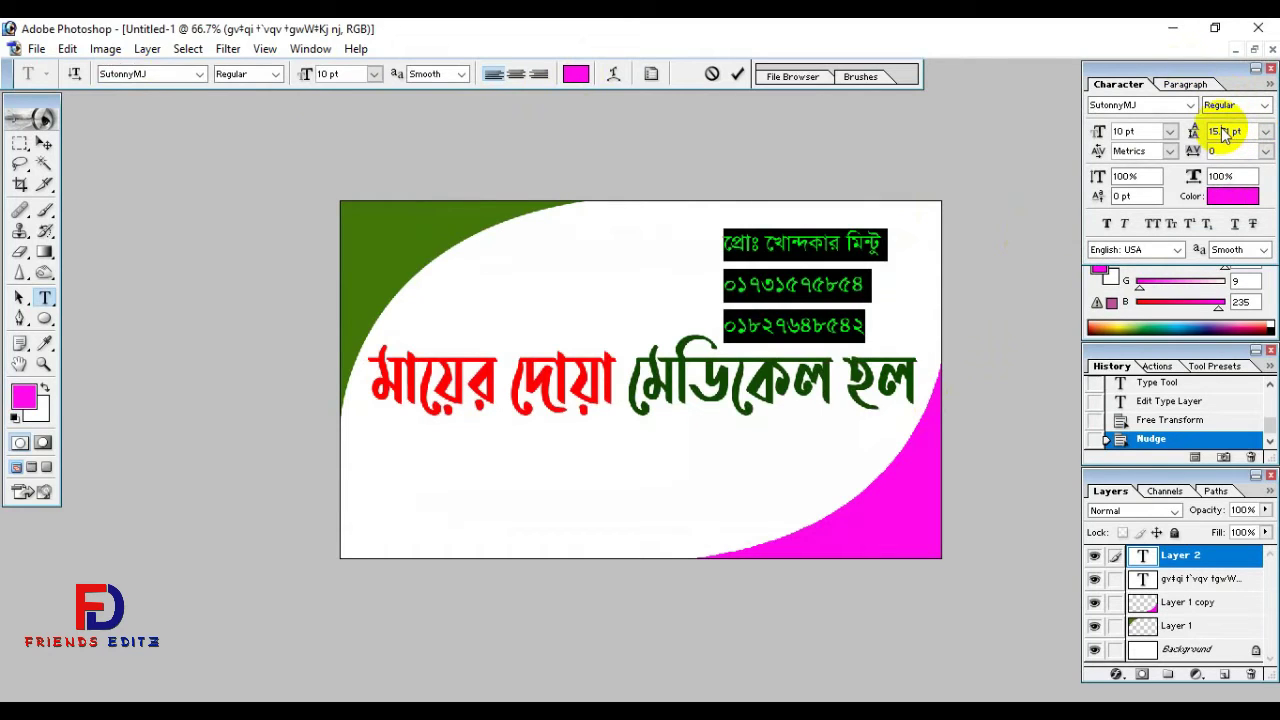
pyautogui.write('10')
pyautogui.press('Return')
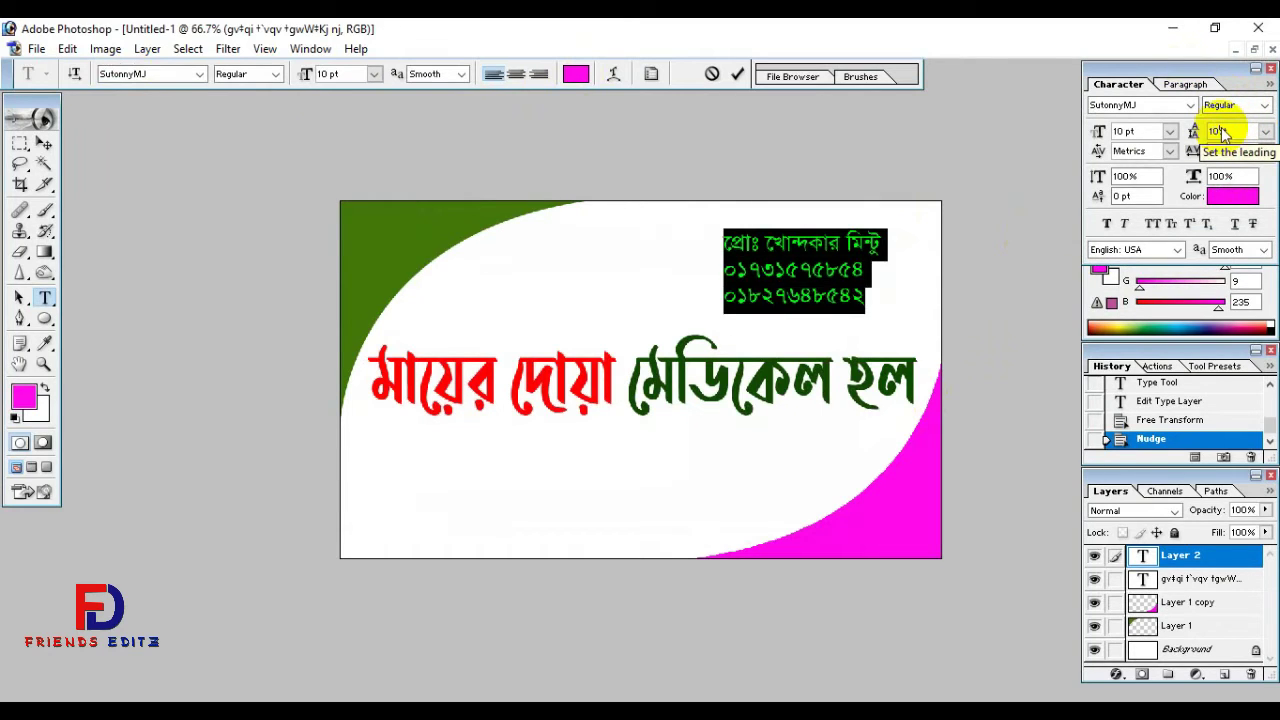
pyautogui.click(826, 297)
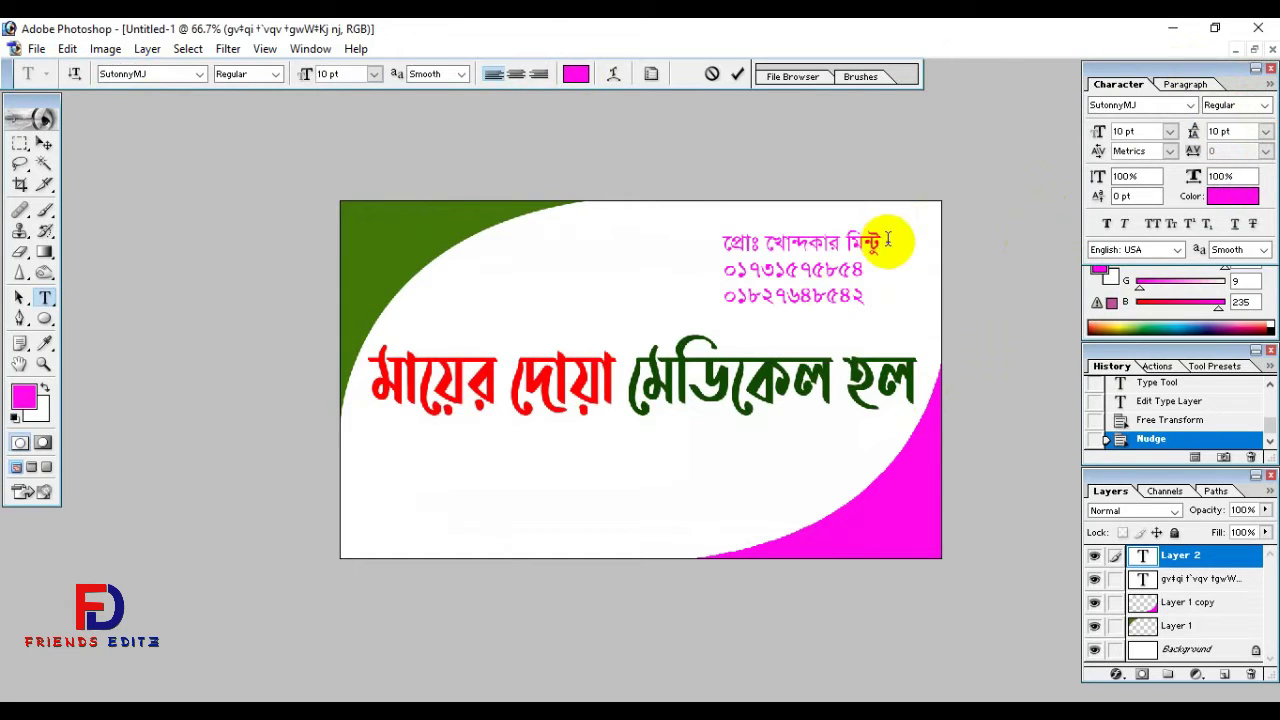
# - Make the proprietor's name line bold and shift the contact block slightly right
pyautogui.moveTo(884, 242); pyautogui.dragTo(634, 242)
pyautogui.click(278, 80)
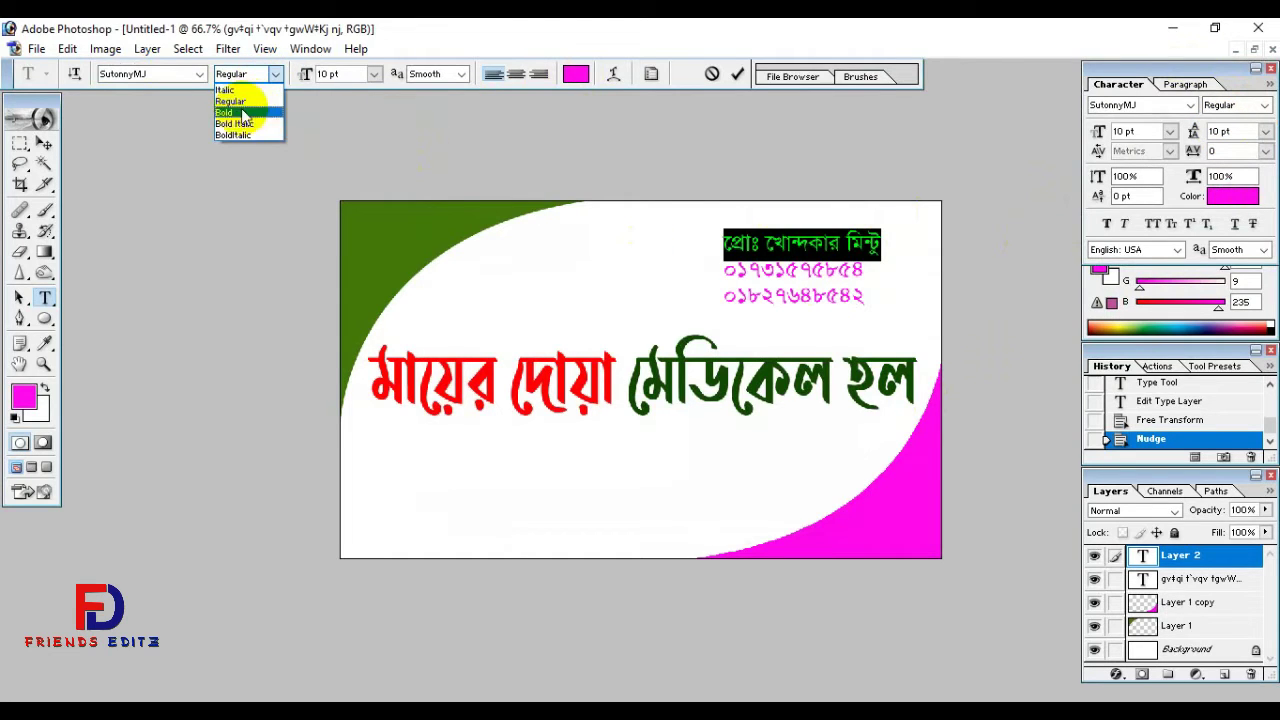
pyautogui.click(240, 100)
pyautogui.click(820, 243)
pyautogui.moveTo(935, 330); pyautogui.dragTo(971, 334)
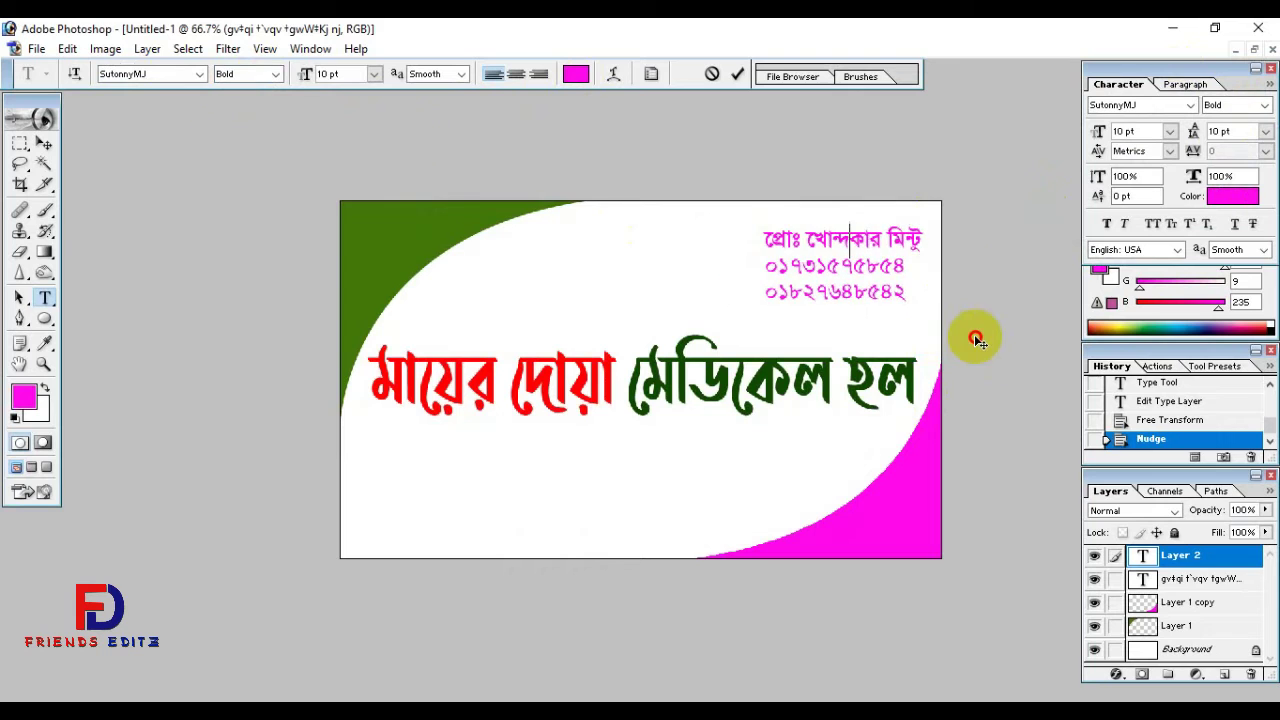
# - Colour the name line green, sampled from the card's corner, and commit the text
pyautogui.tripleClick(850, 238)
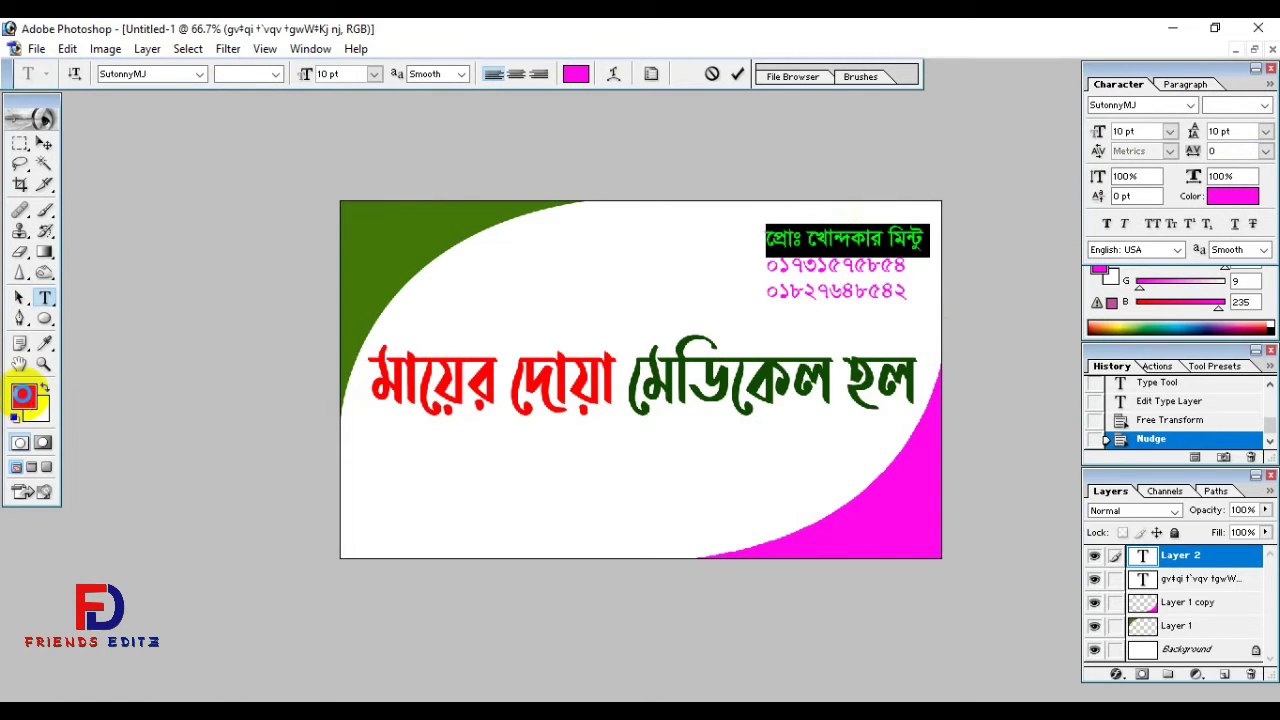
pyautogui.click(23, 397)
pyautogui.click(390, 238)
pyautogui.click(824, 246)
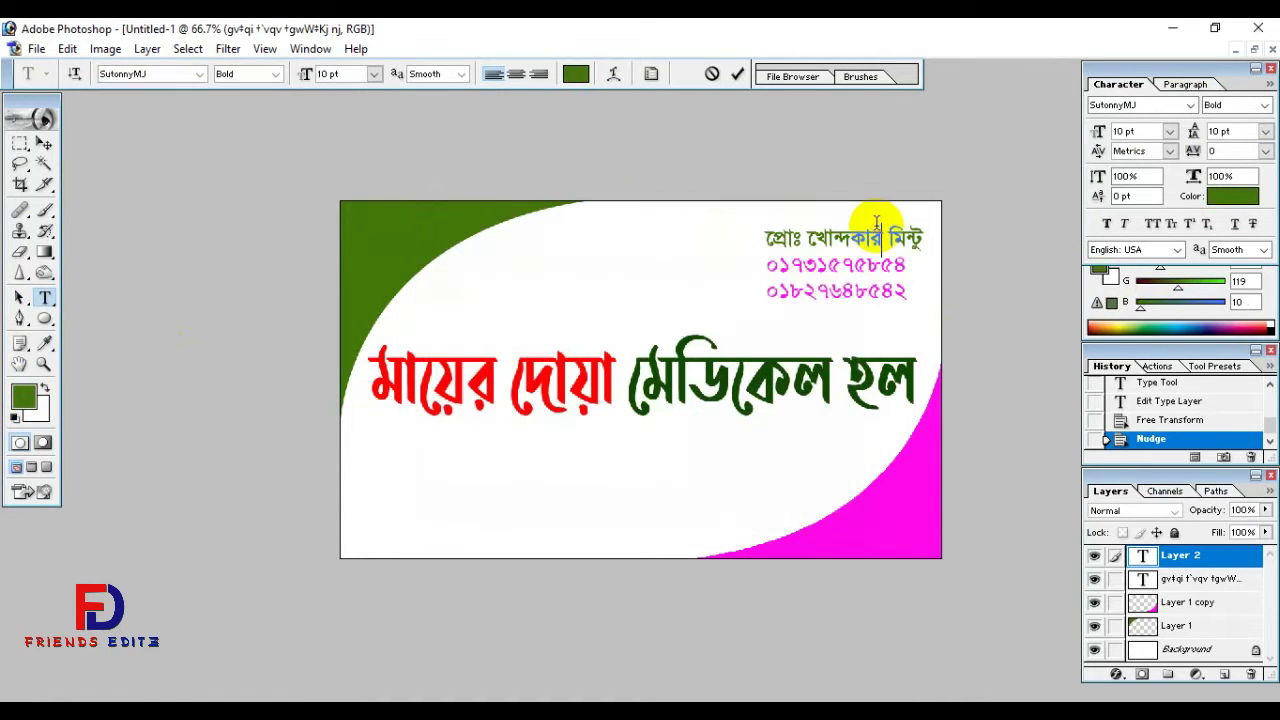
pyautogui.click(43, 300)
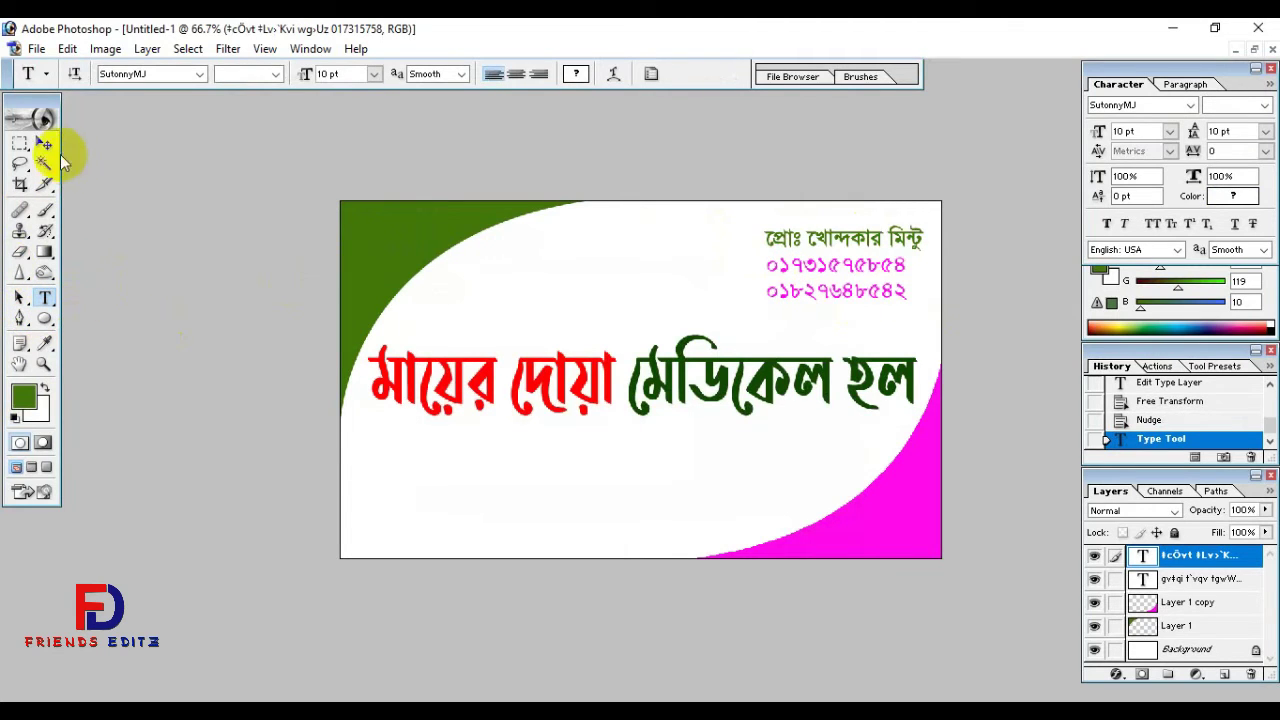
# - Start a new text block below the shop name for the tagline, with 10 pt text
pyautogui.click(43, 143)
pyautogui.click(44, 298)
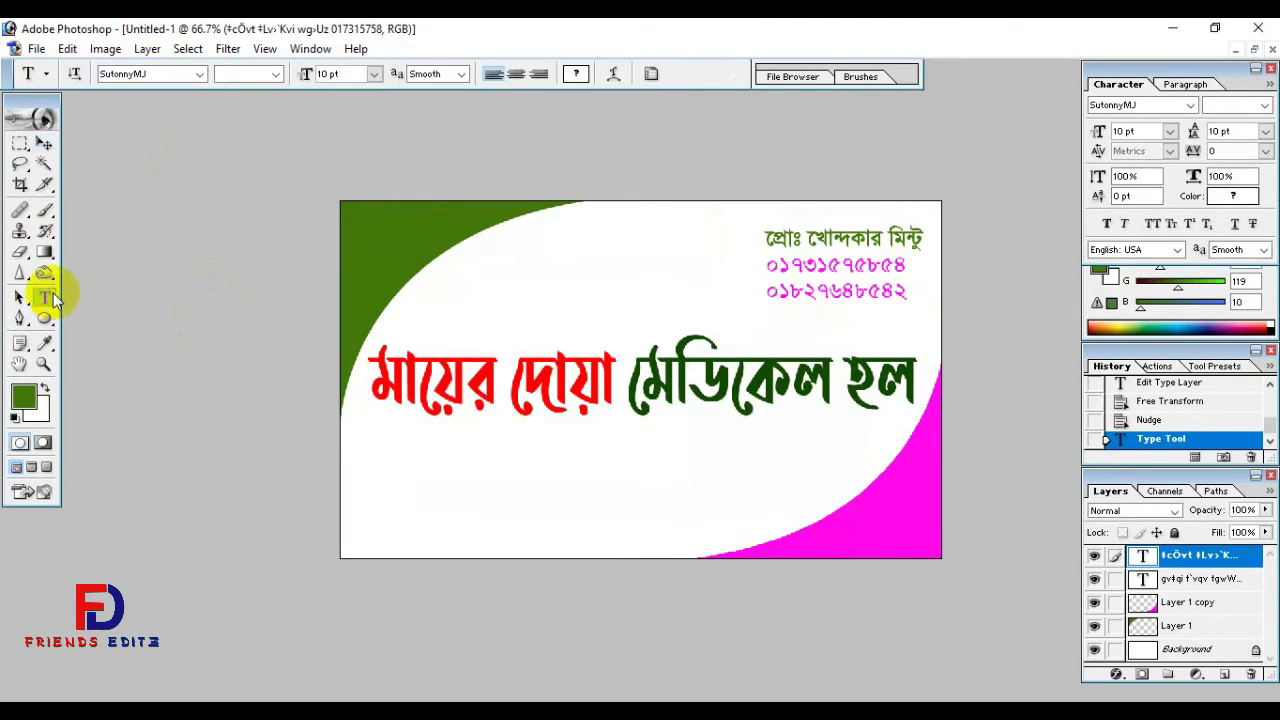
pyautogui.click(371, 455)
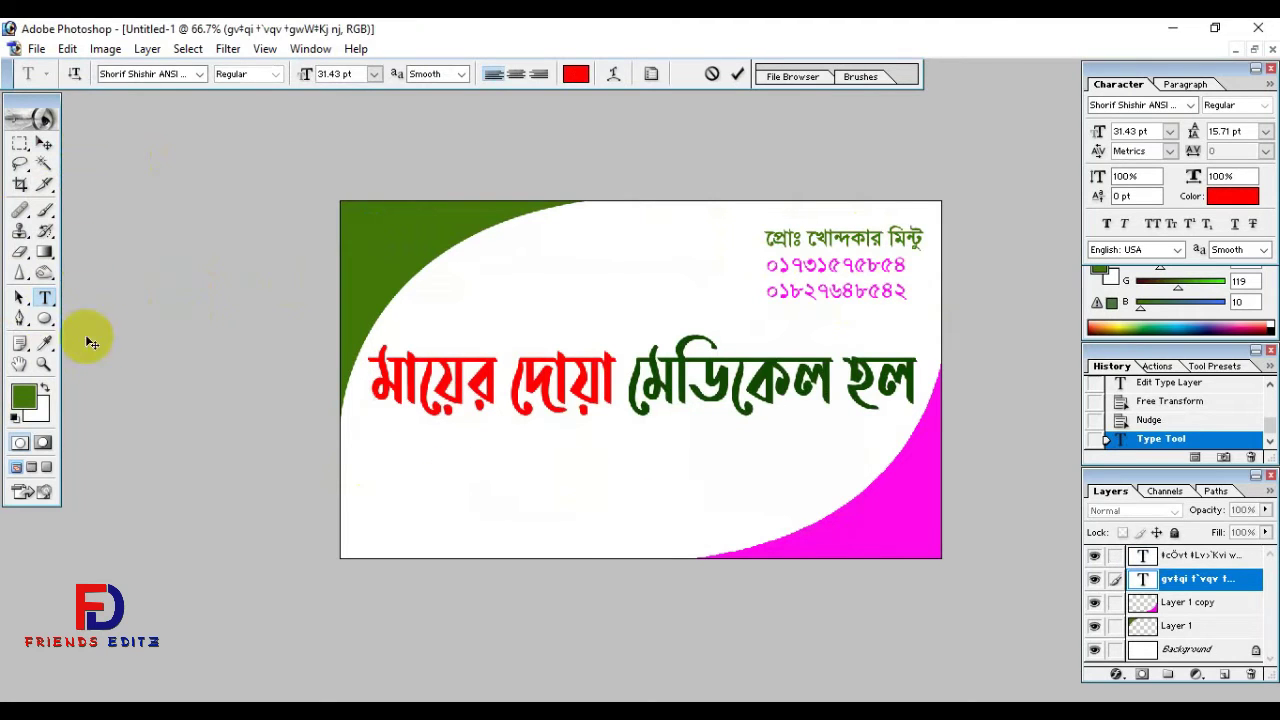
pyautogui.click(44, 298)
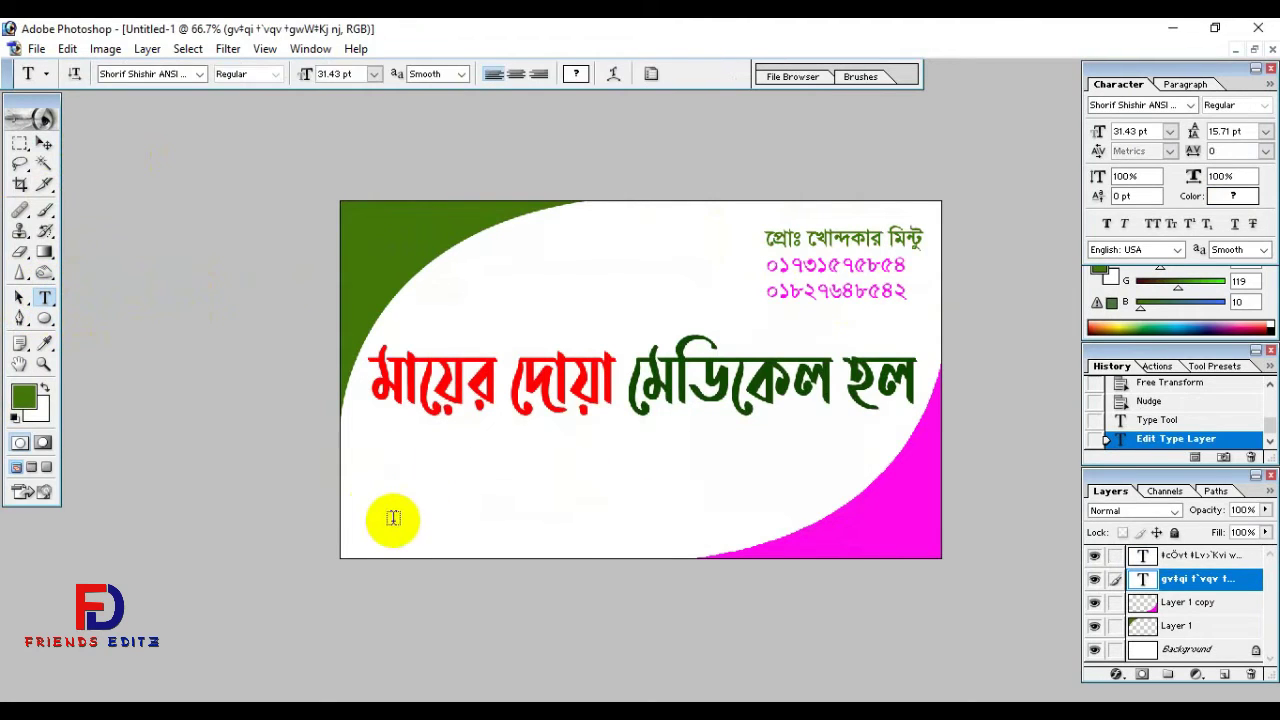
pyautogui.click(408, 523)
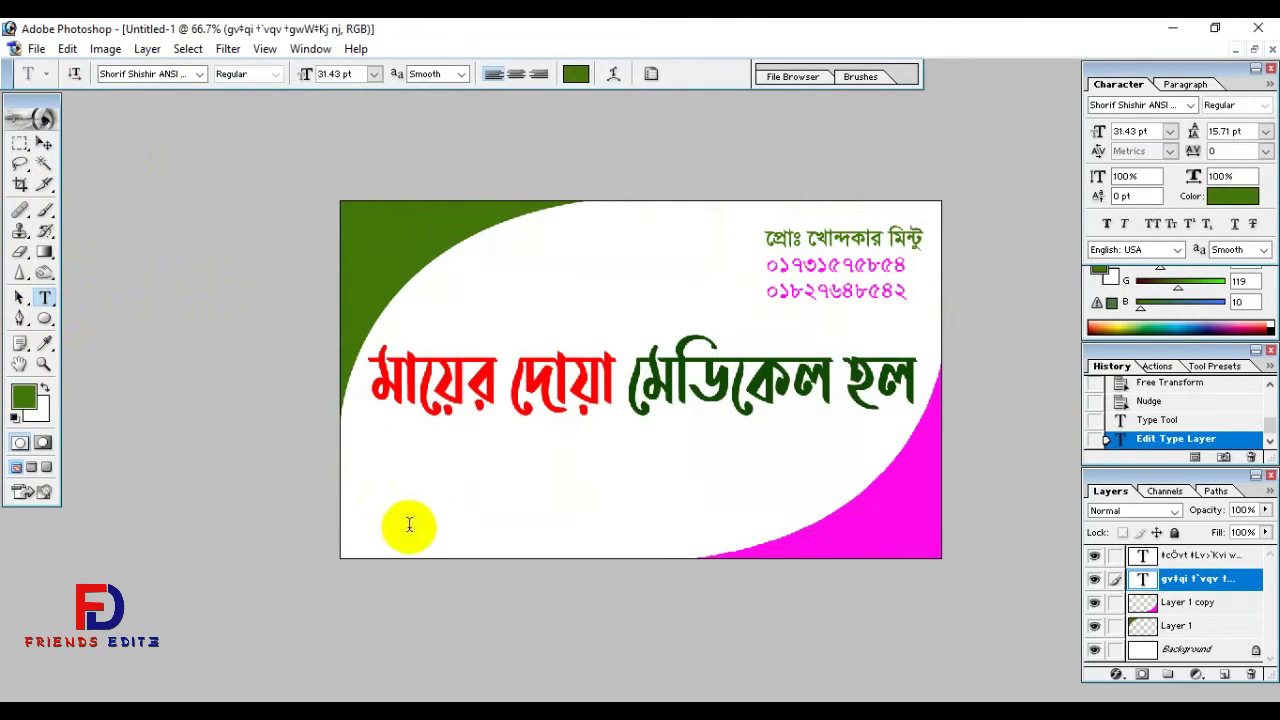
pyautogui.click(328, 76)
pyautogui.press('Return')
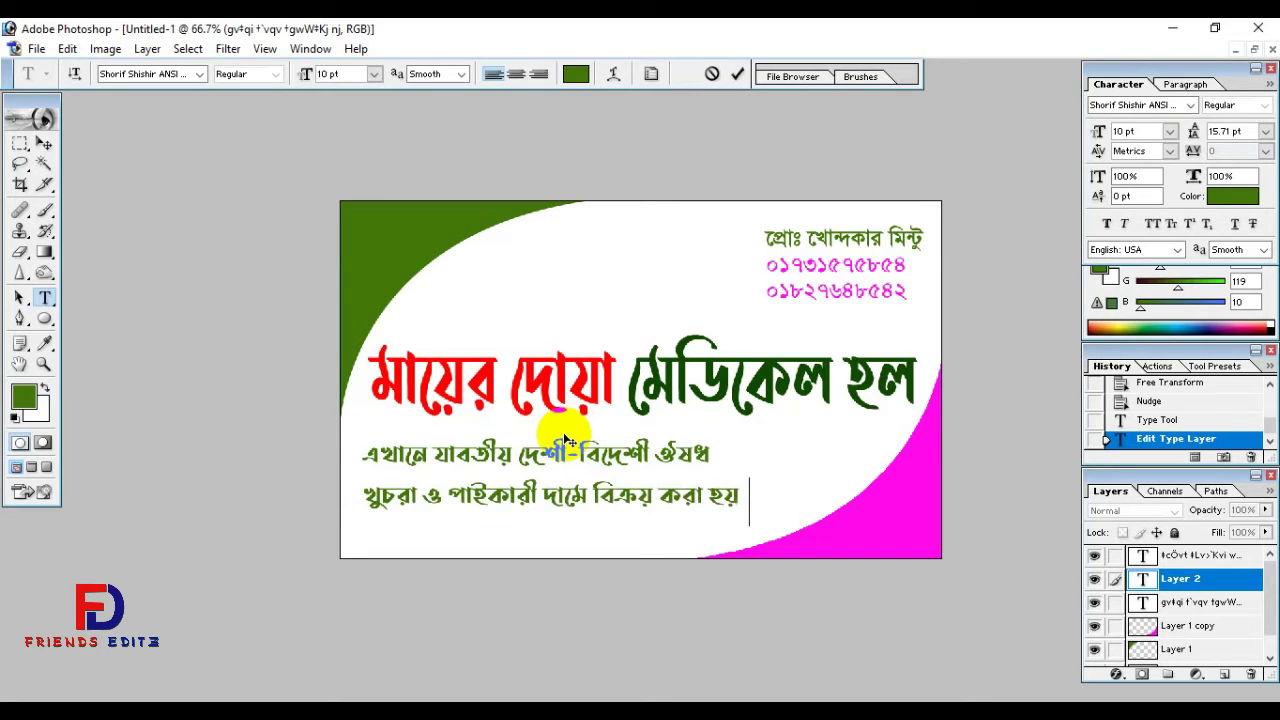
# - Set both tagline lines to the SutonnyMJ font in Regular style
pyautogui.hotkey('ctrl', 'a')
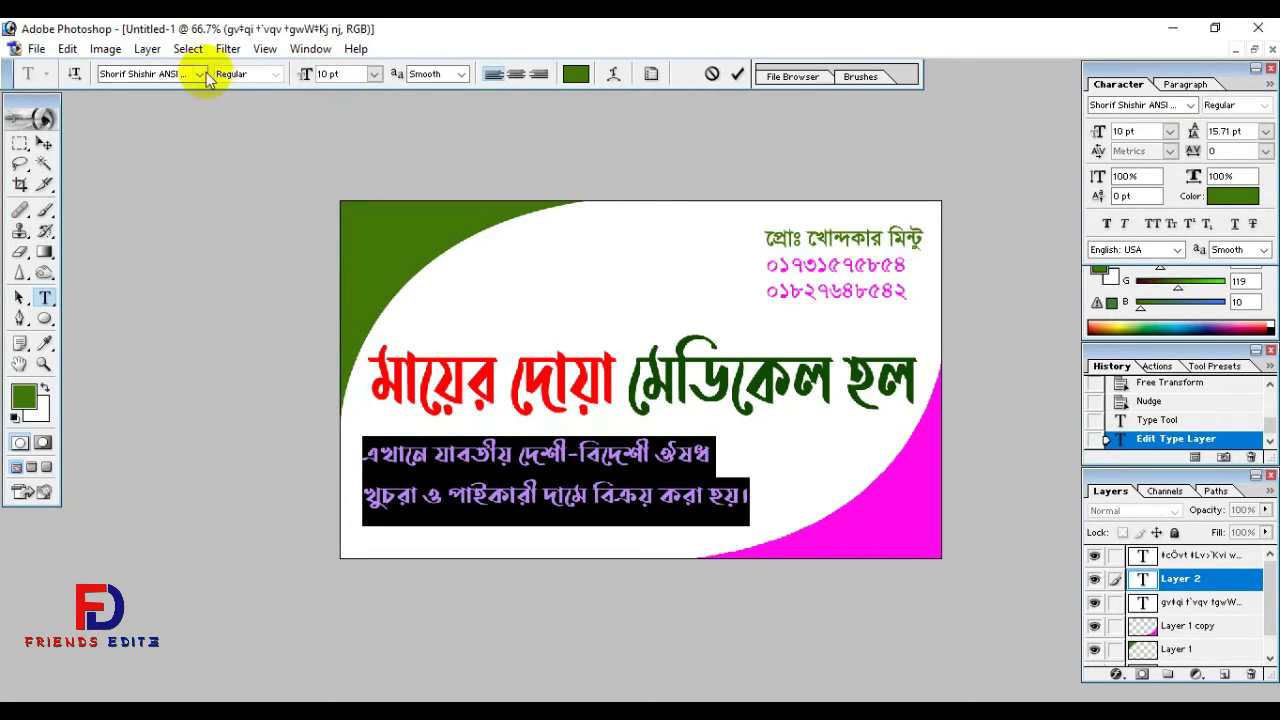
pyautogui.click(158, 76)
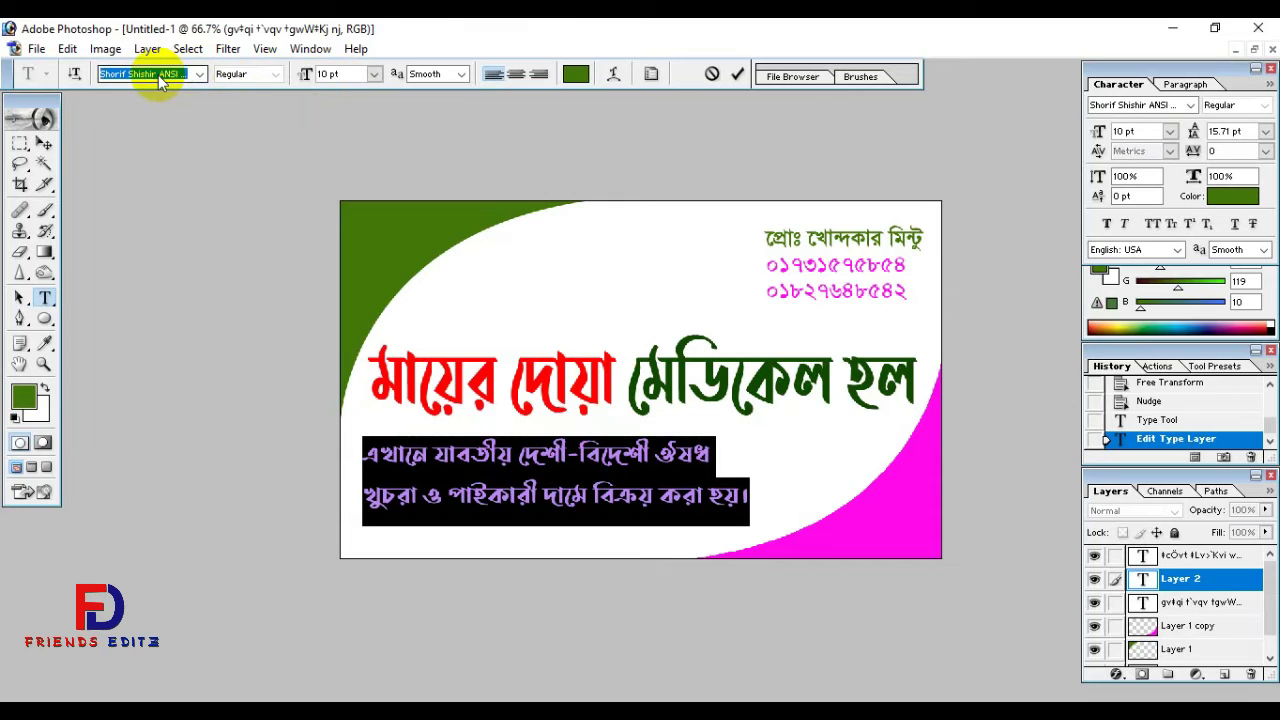
pyautogui.write('SutonnyMJ')
pyautogui.press('Return')
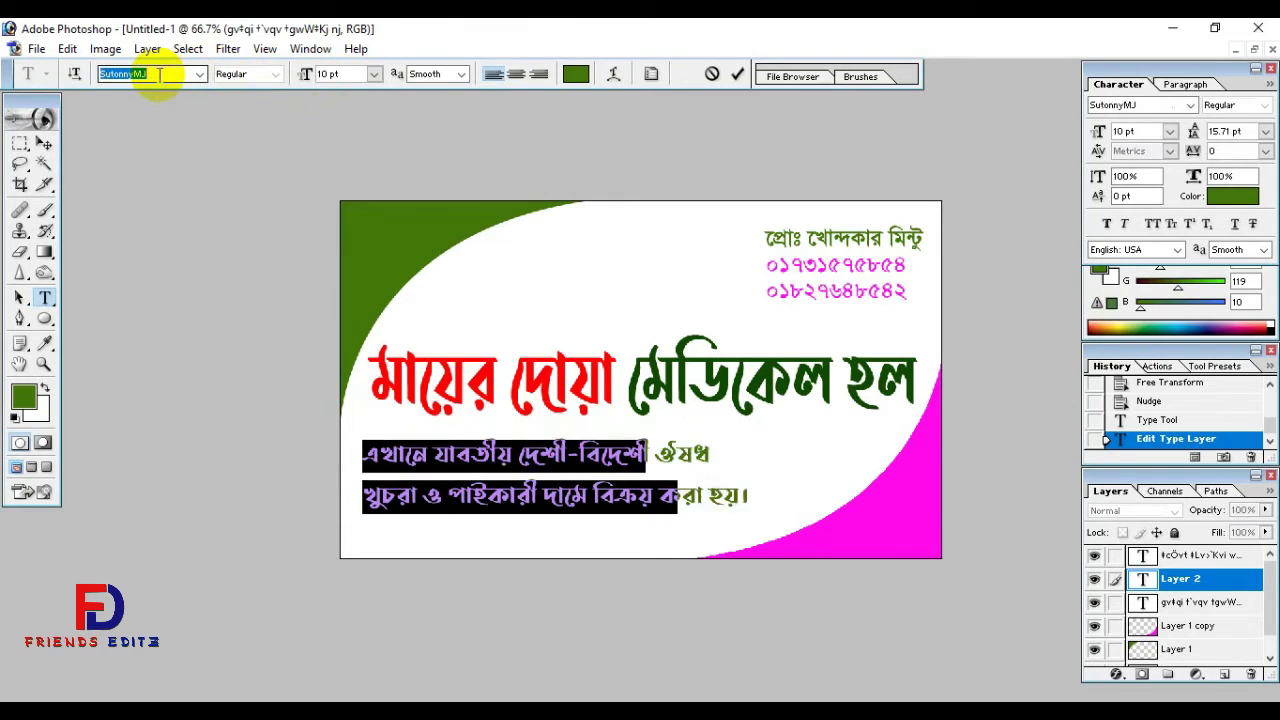
pyautogui.click(277, 77)
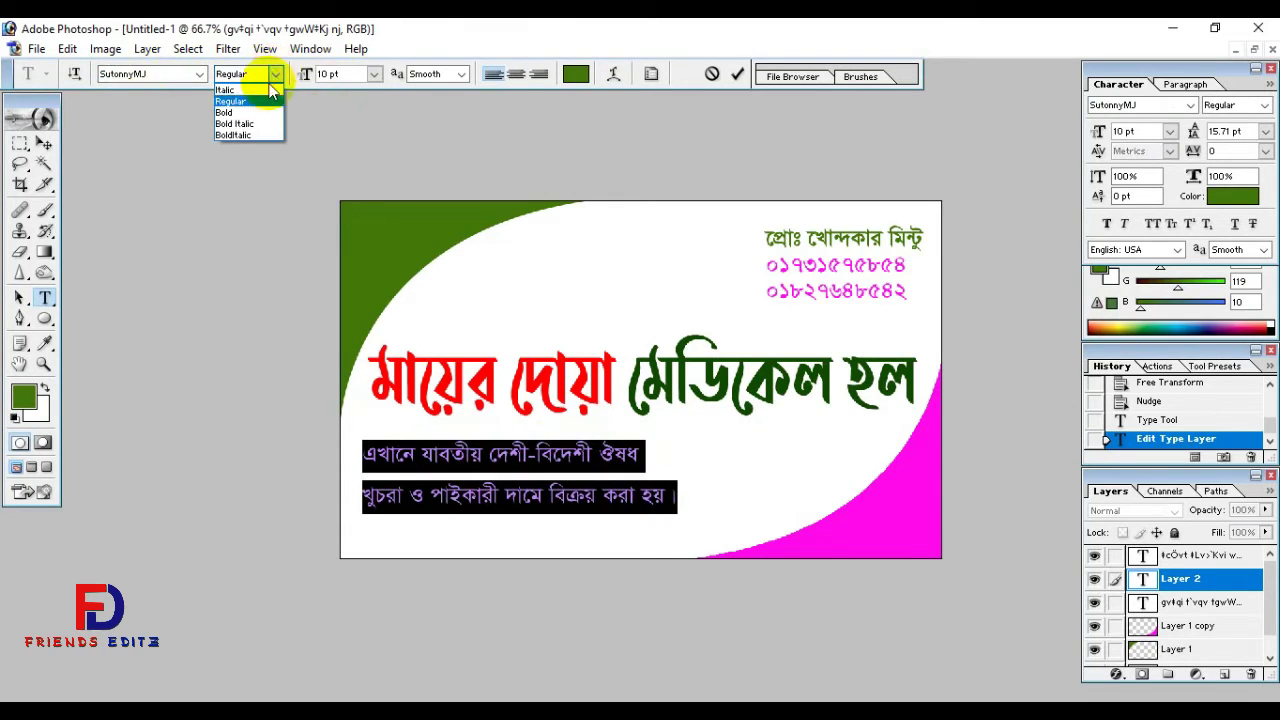
pyautogui.click(243, 100)
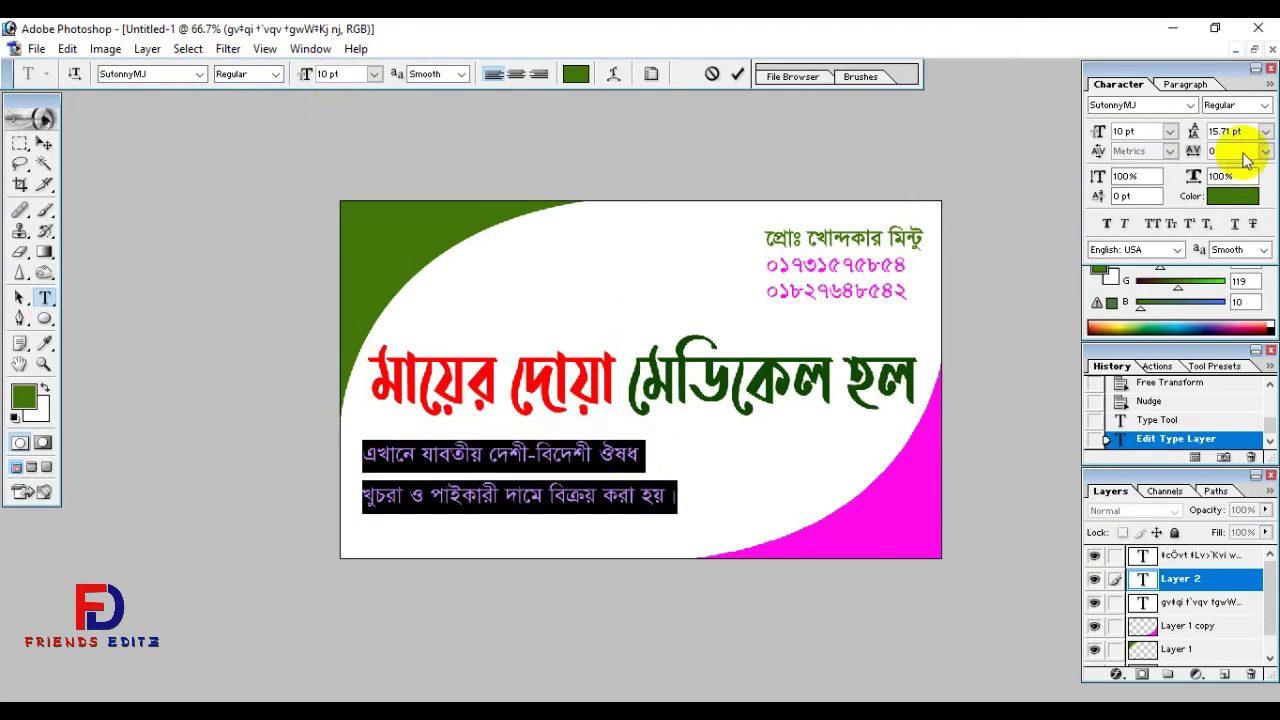
# - Give the tagline 10 pt leading and move it slightly down and right
pyautogui.click(1248, 135)
pyautogui.write('10')
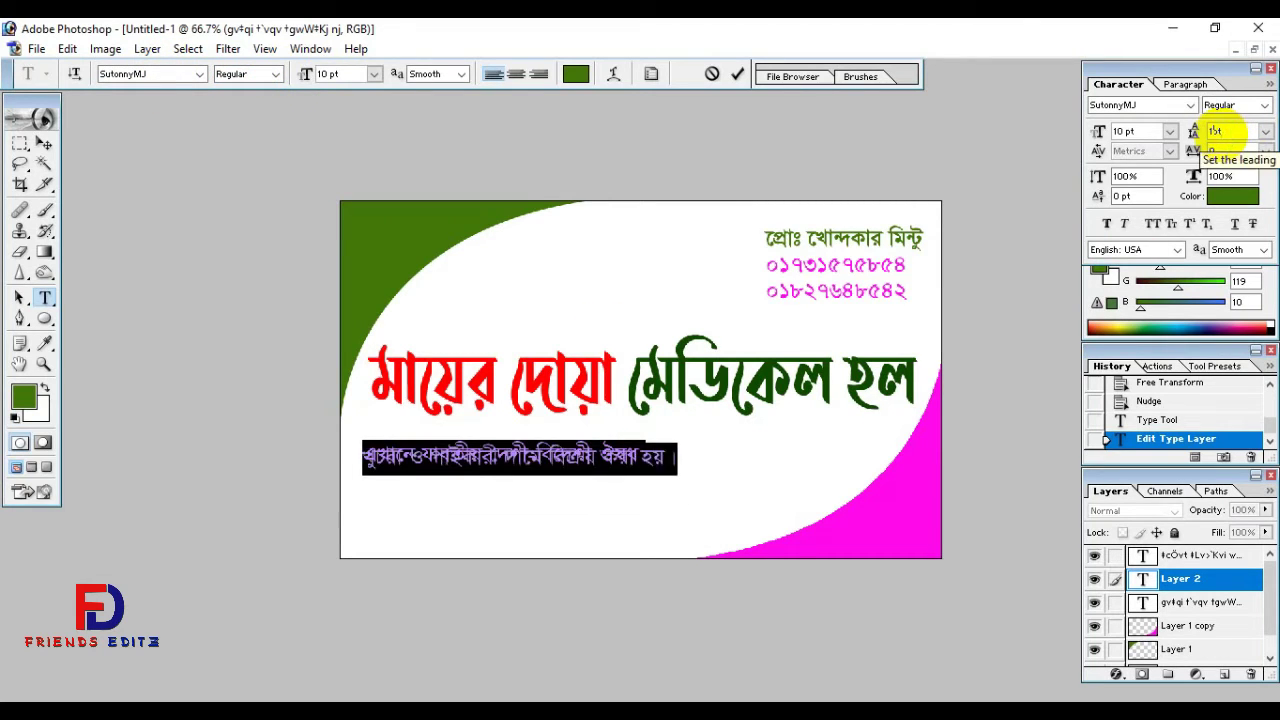
pyautogui.press('Return')
pyautogui.click(636, 480)
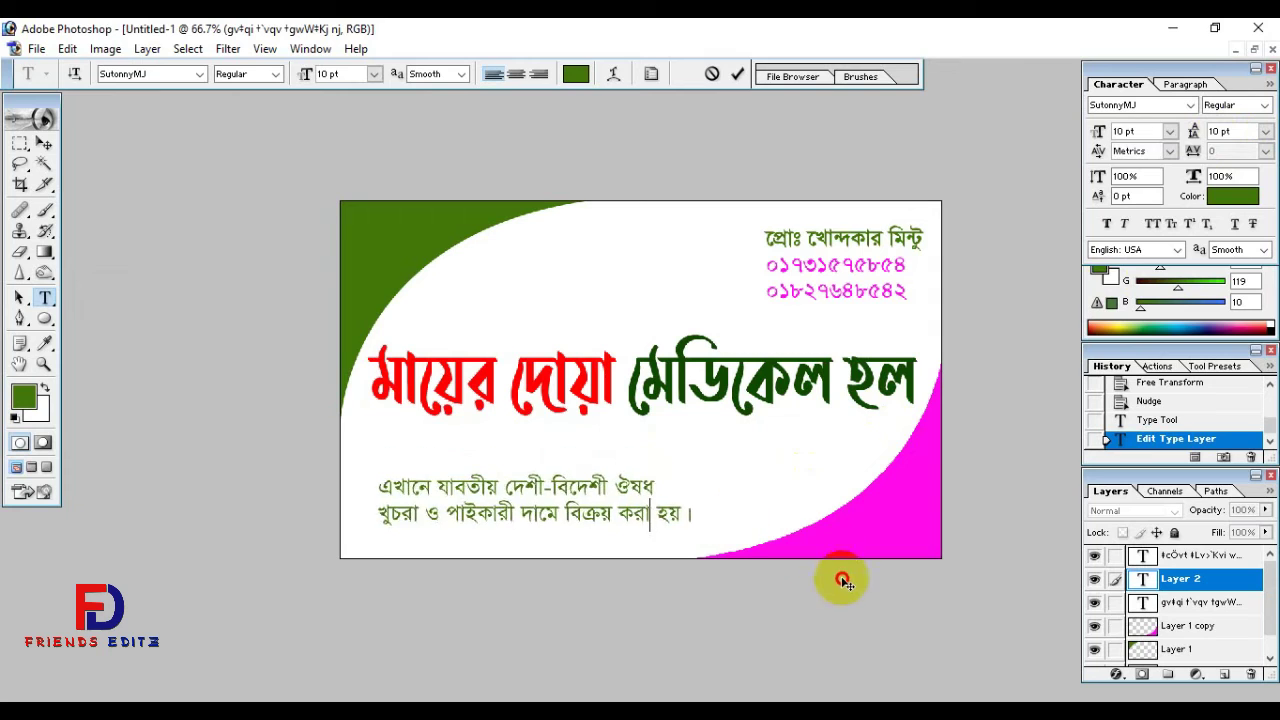
pyautogui.moveTo(822, 547); pyautogui.dragTo(832, 563)
pyautogui.click(44, 146)
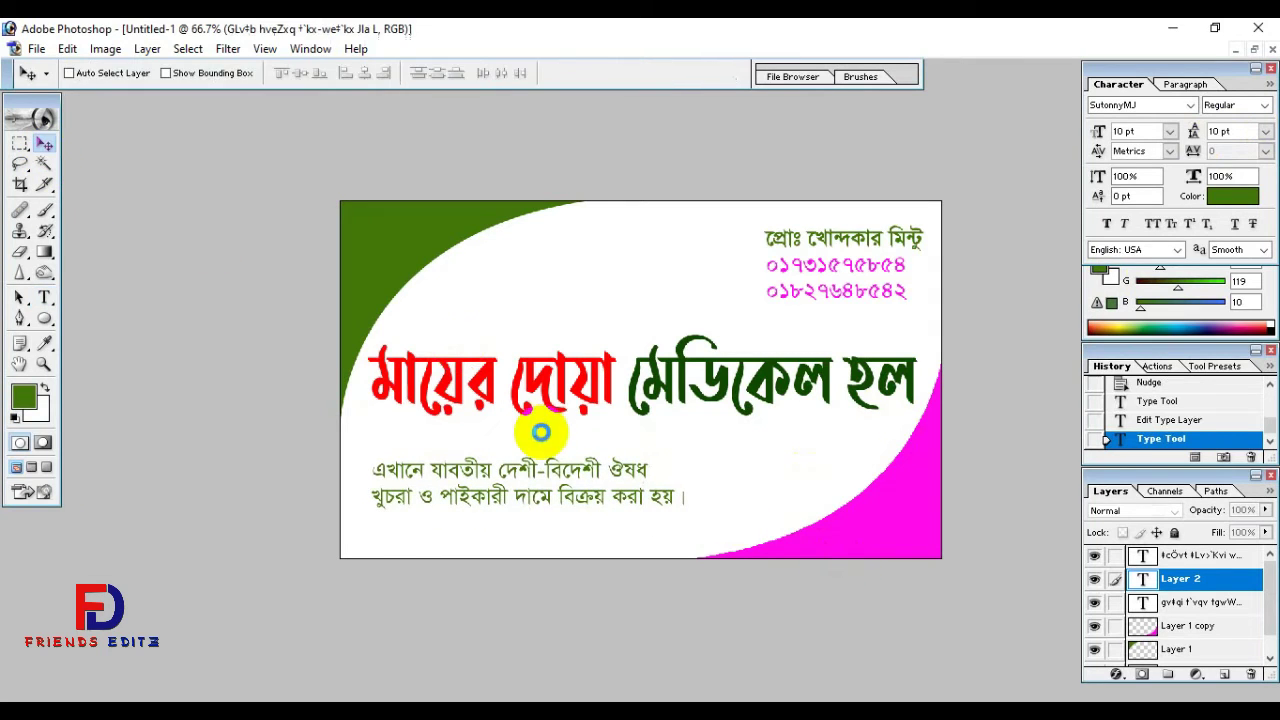
# - Scale the tagline to about 117% and position it just under the shop name
pyautogui.hotkey('ctrl', 't')
pyautogui.moveTo(692, 510); pyautogui.dragTo(718, 519)
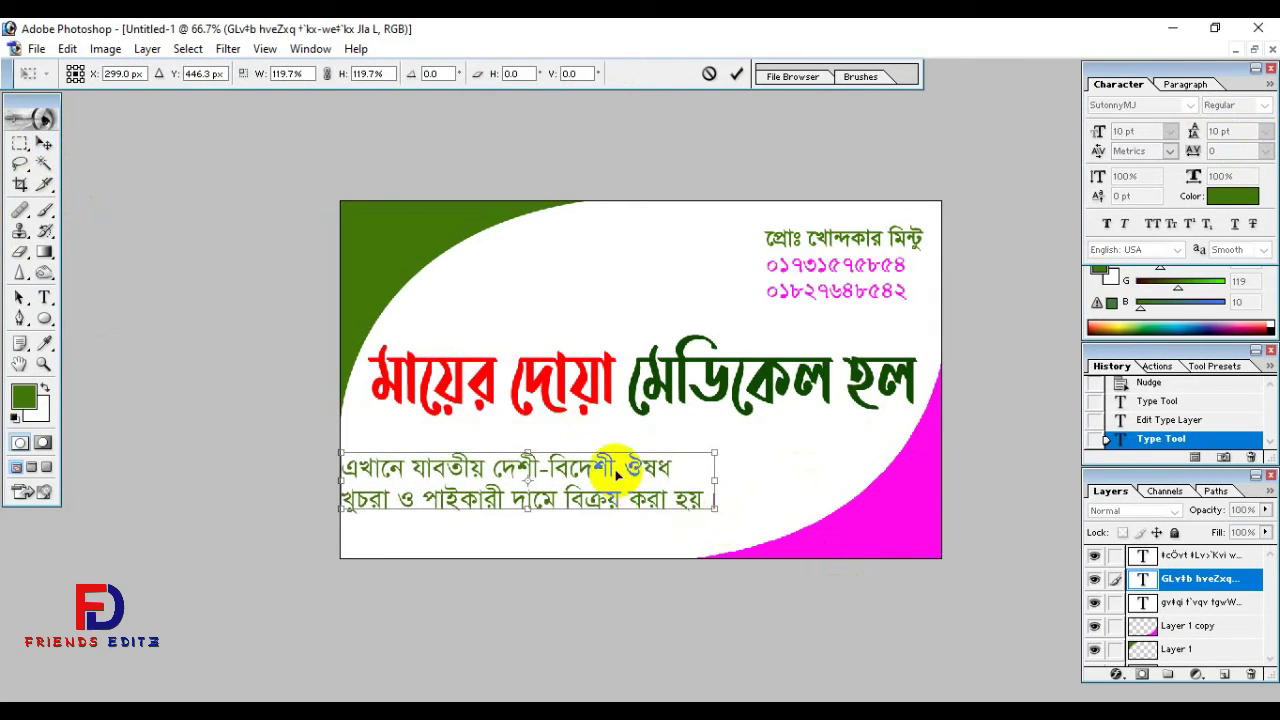
pyautogui.moveTo(614, 457); pyautogui.dragTo(623, 466)
pyautogui.press('Return')
pyautogui.press('Up')
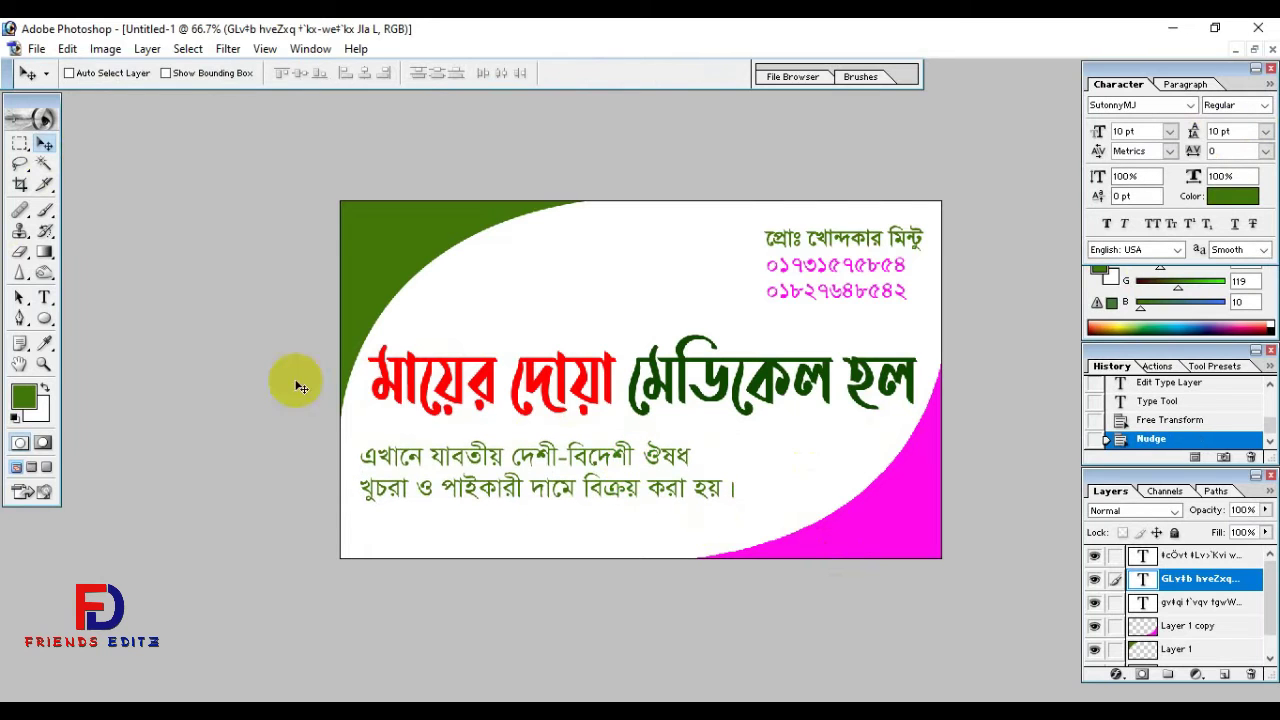
pyautogui.hotkey('ctrl', '+')
pyautogui.hotkey('ctrl', '+')
pyautogui.hotkey('ctrl', '-')
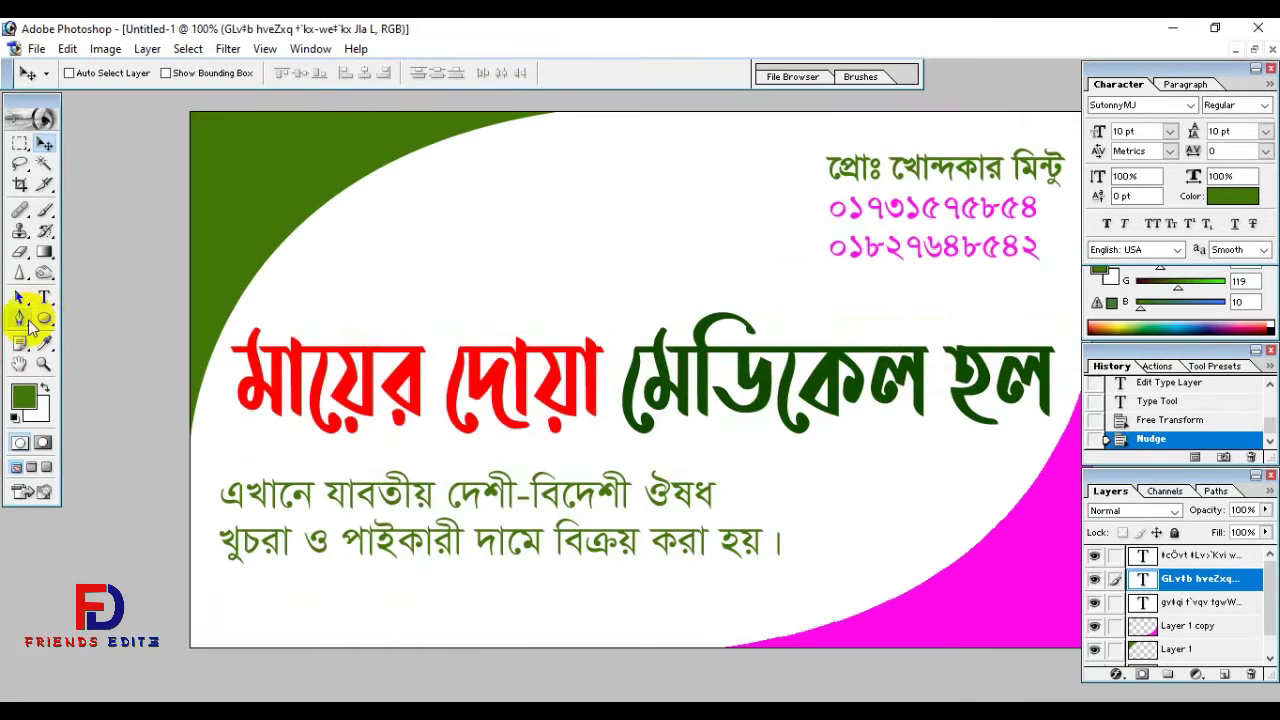
pyautogui.hotkey('ctrl', '+')
# - Fill a thin strip under the tagline with green on a new layer
pyautogui.click(17, 146)
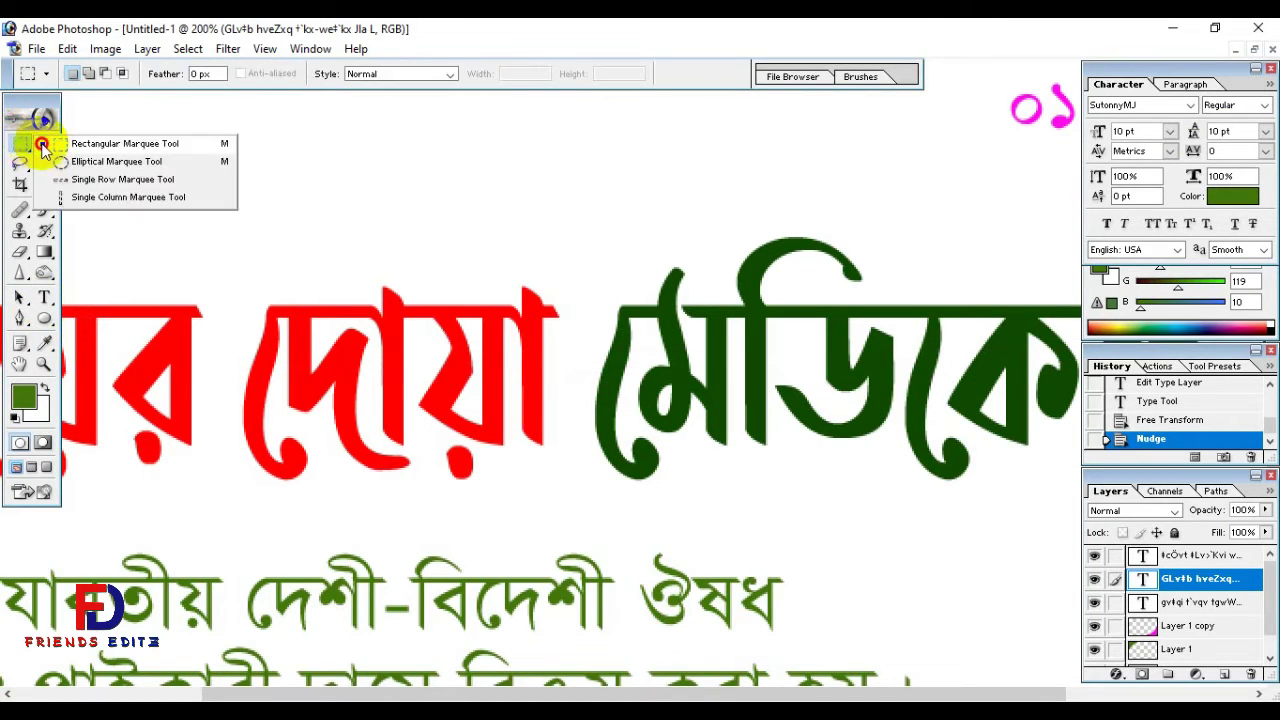
pyautogui.hotkey('ctrl', '-')
pyautogui.hotkey('ctrl', '-')
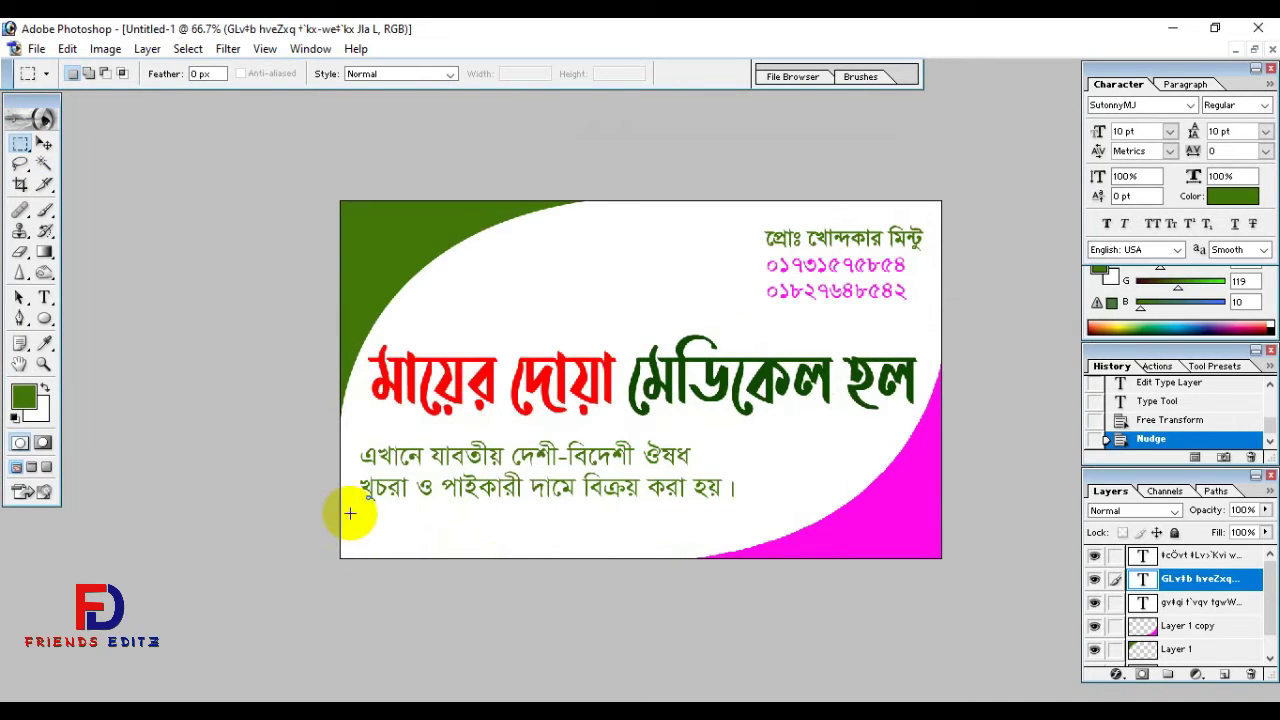
pyautogui.moveTo(350, 508); pyautogui.dragTo(736, 511)
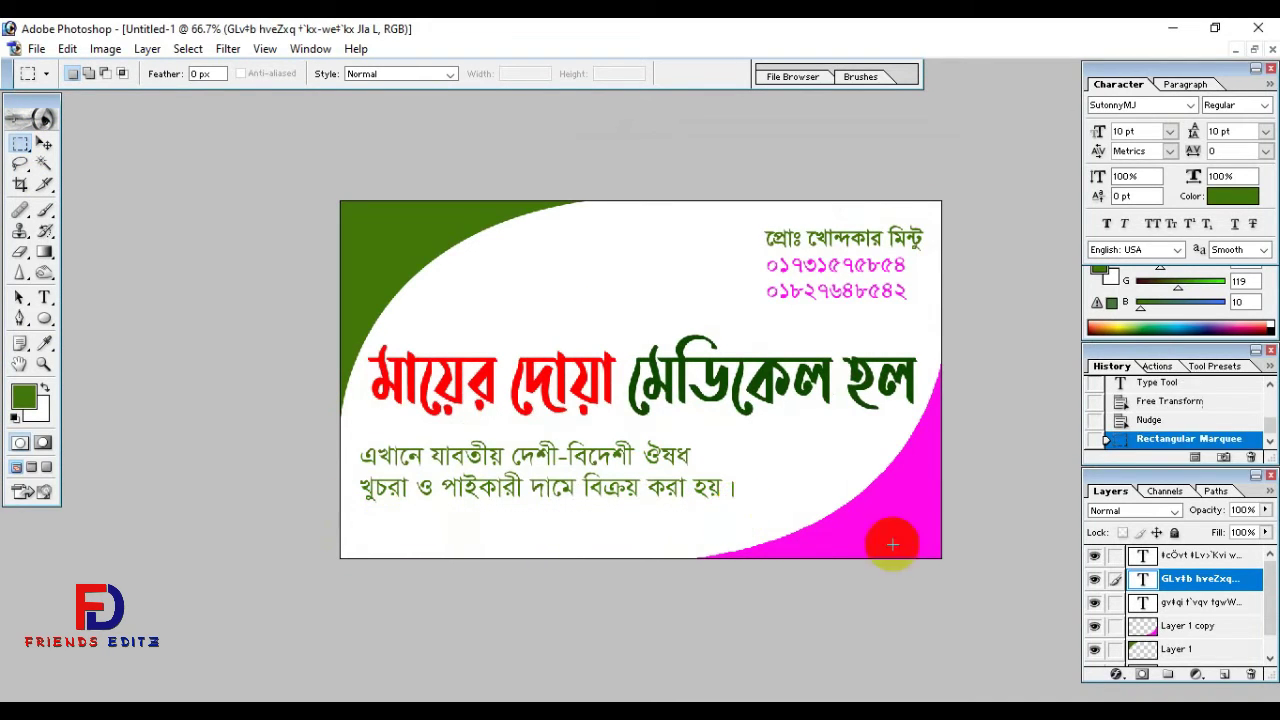
pyautogui.click(1225, 675)
pyautogui.hotkey('alt', 'BackSpace')
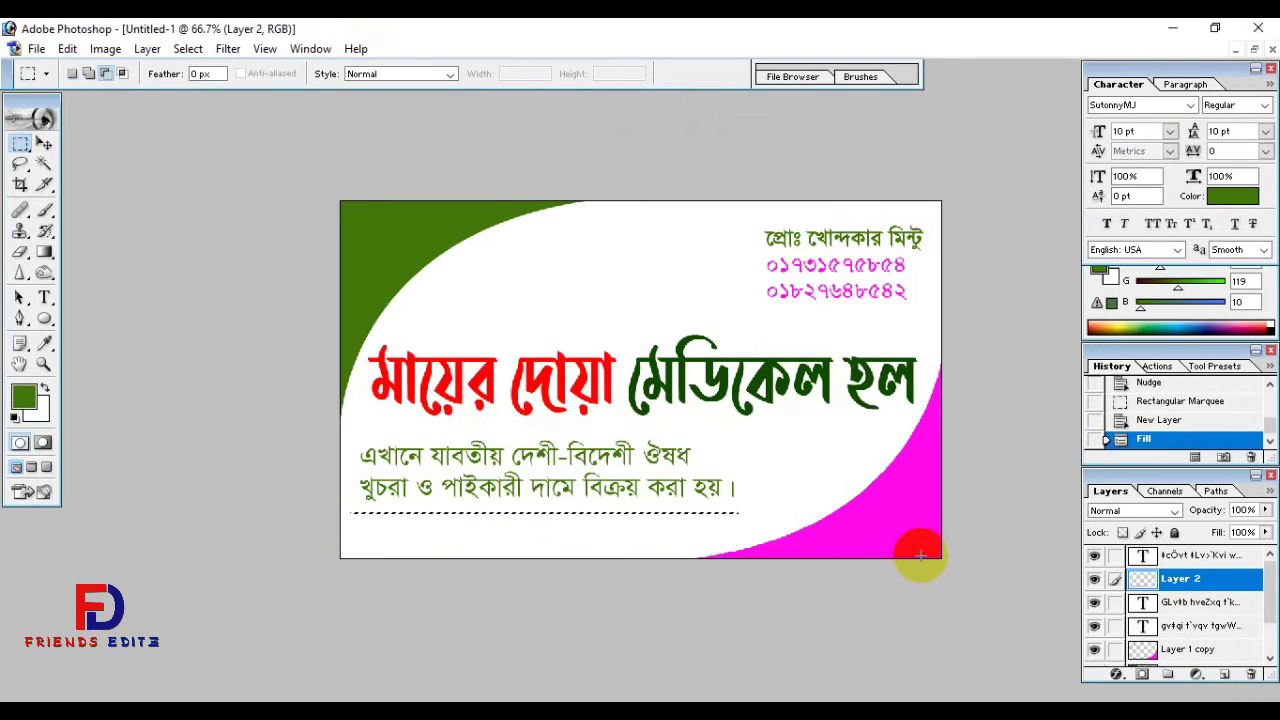
pyautogui.hotkey('ctrl', 'd')
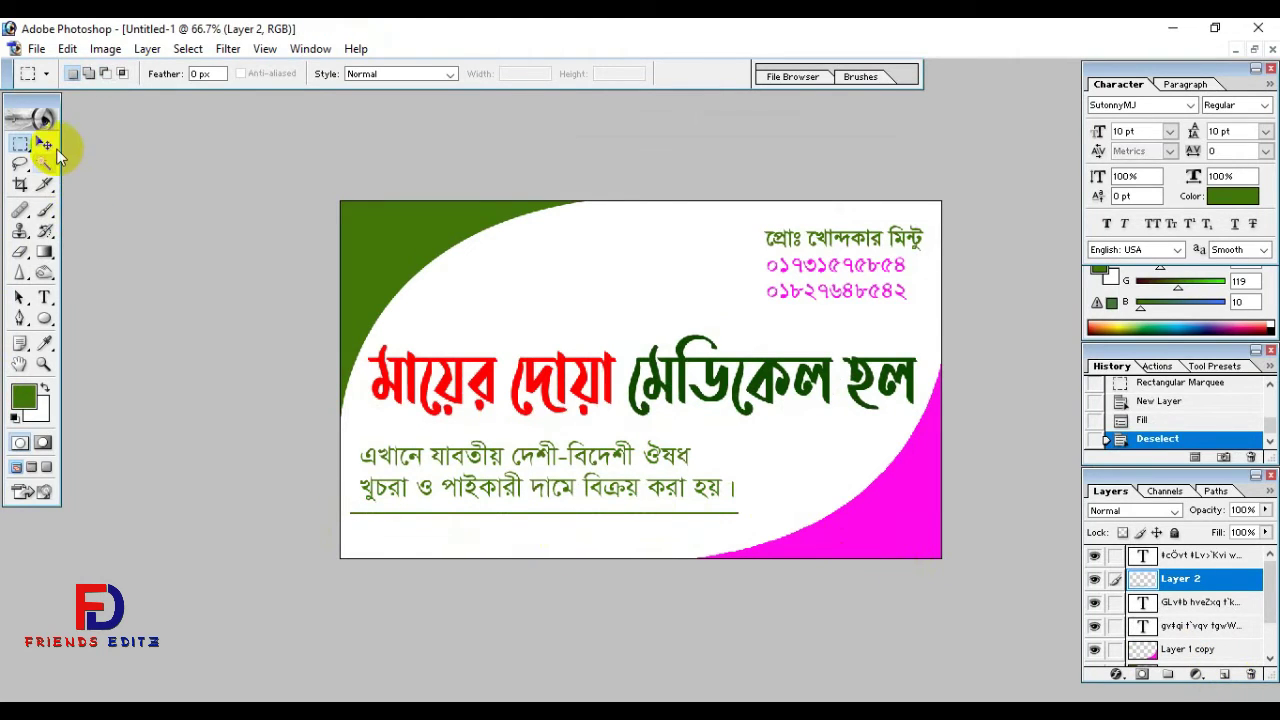
# - Shorten the green line slightly from its left end
pyautogui.click(43, 143)
pyautogui.hotkey('ctrl', 't')
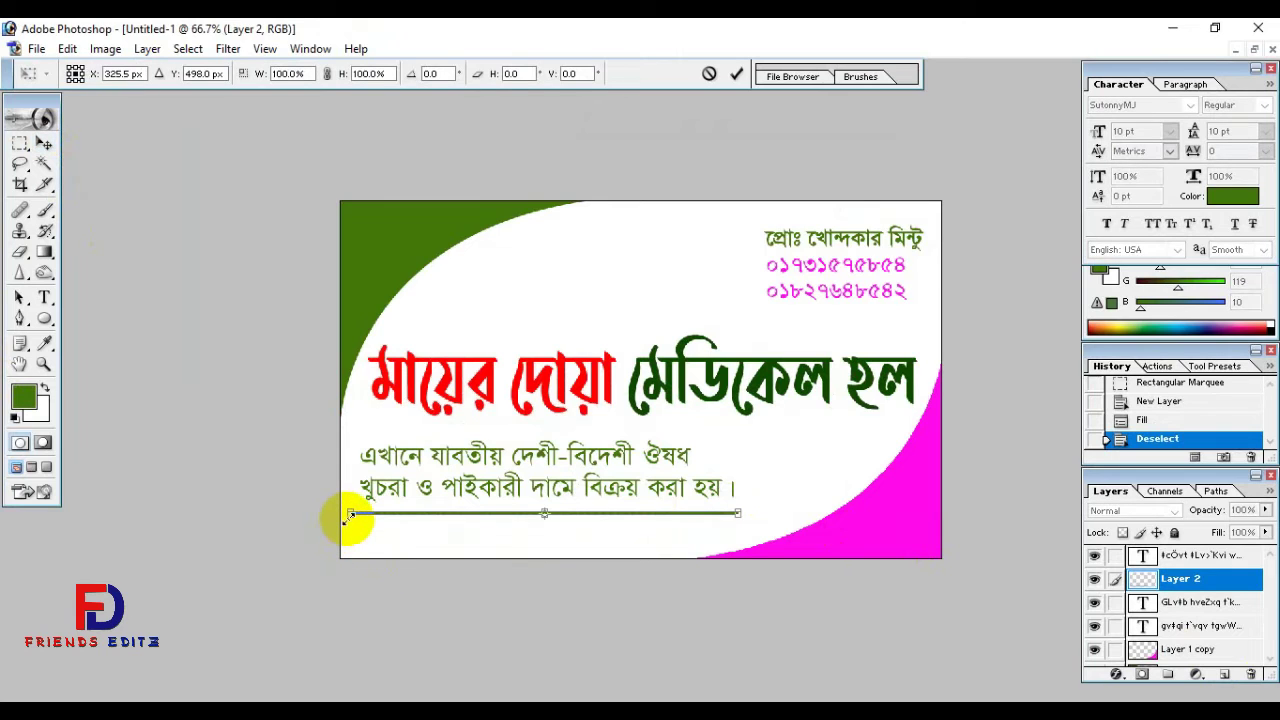
pyautogui.moveTo(351, 512); pyautogui.dragTo(362, 512)
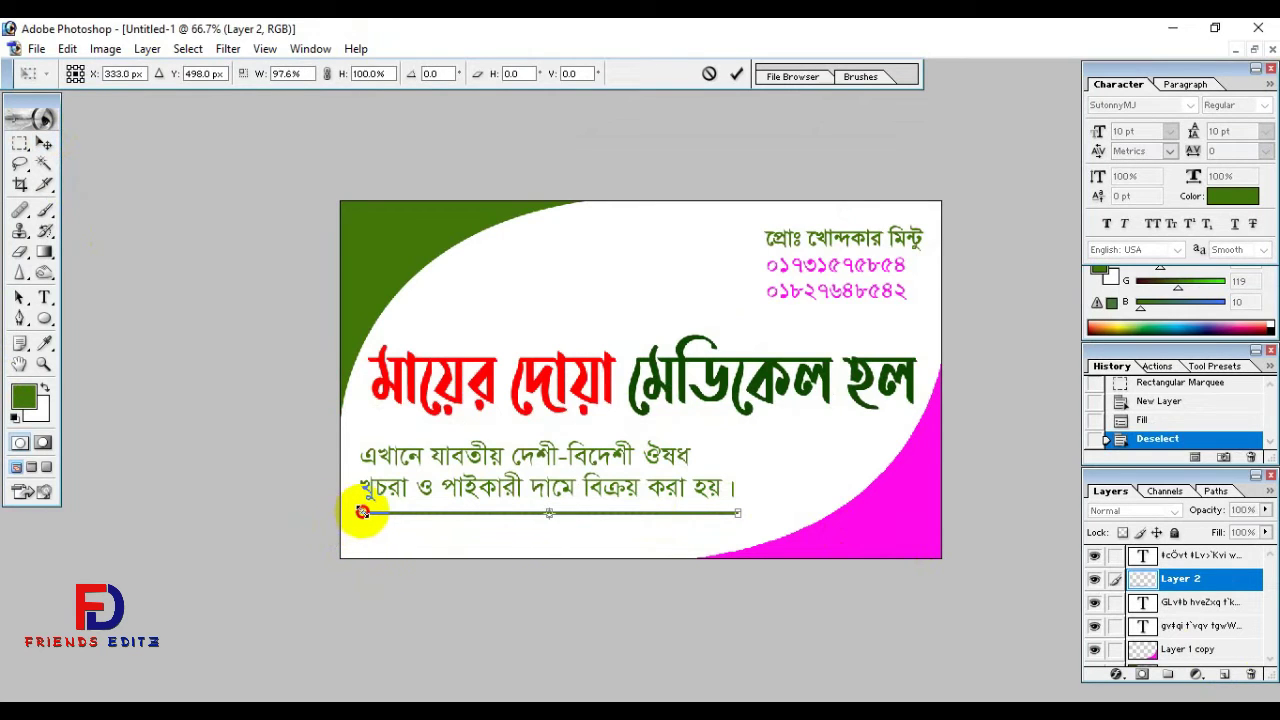
pyautogui.press('Return')
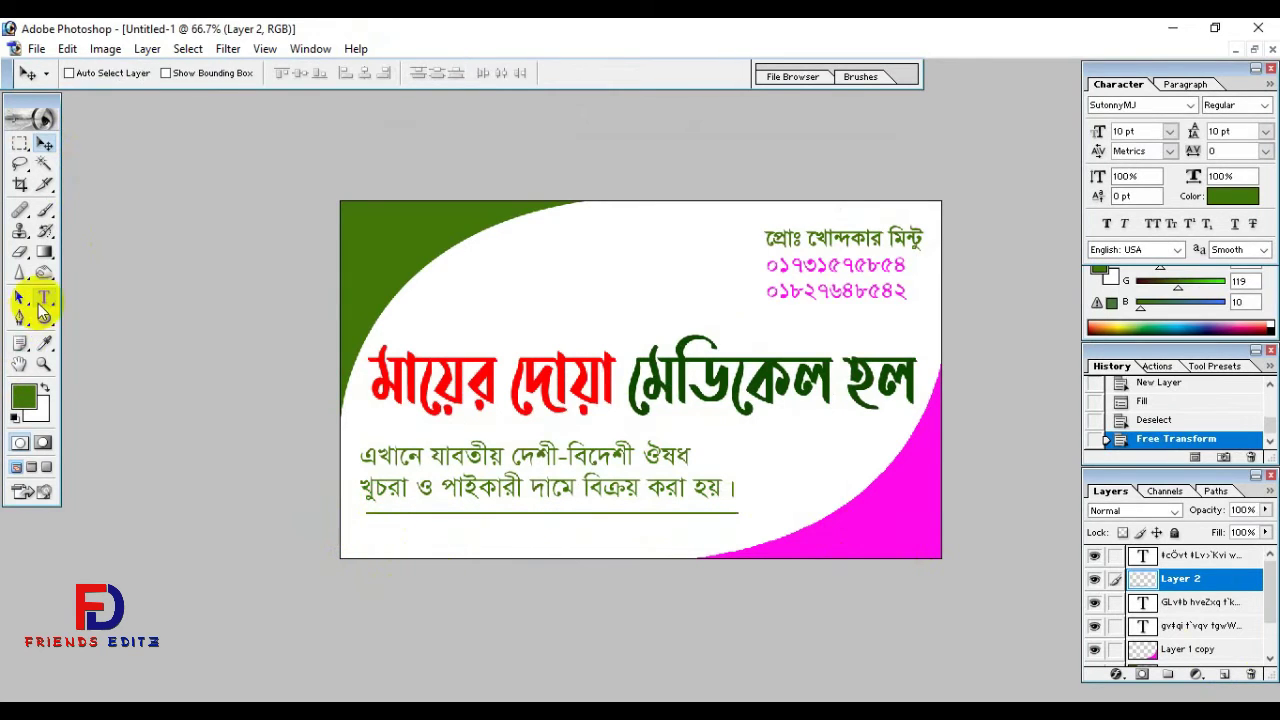
pyautogui.click(44, 297)
# - Type the shop's Bengali address line at the card's bottom-left
pyautogui.click(364, 540)
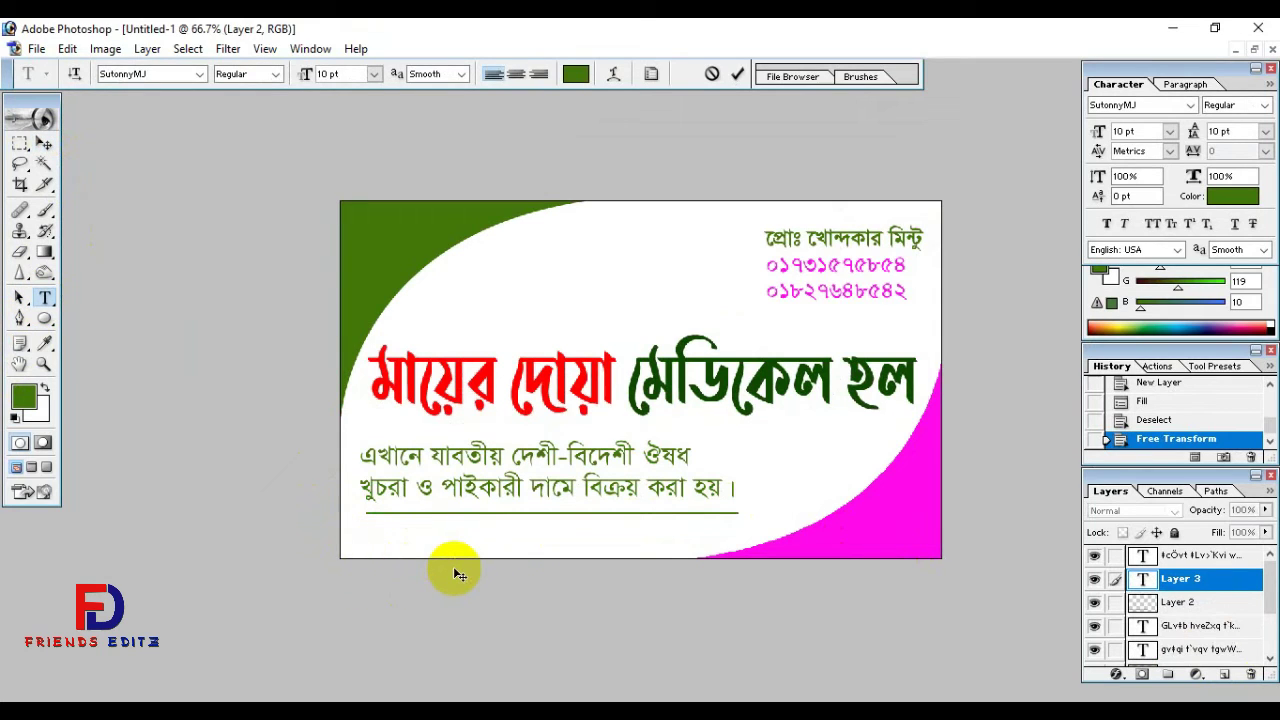
pyautogui.write('ফস')
pyautogui.press('BackSpace')
pyautogui.press('BackSpace')
pyautogui.write('বিরাহিমপ')
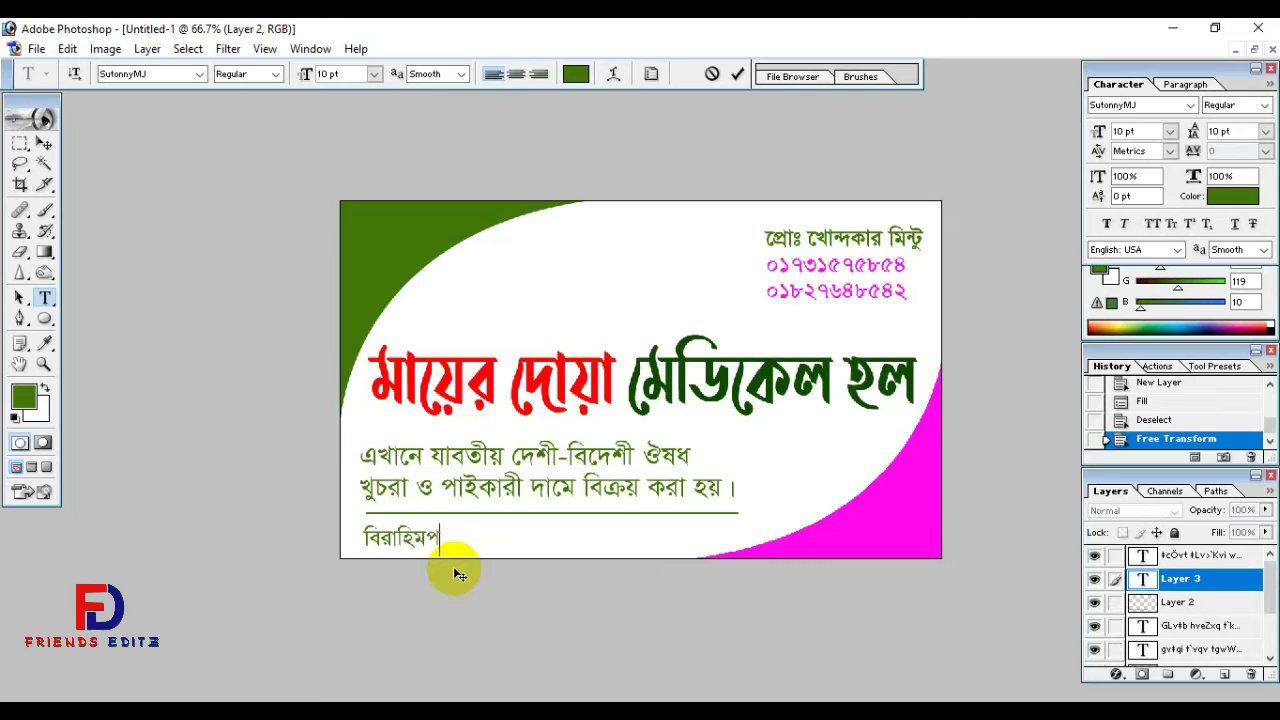
pyautogui.write('ুর বাজার,সেনবাগ,নোয়াখালী।')
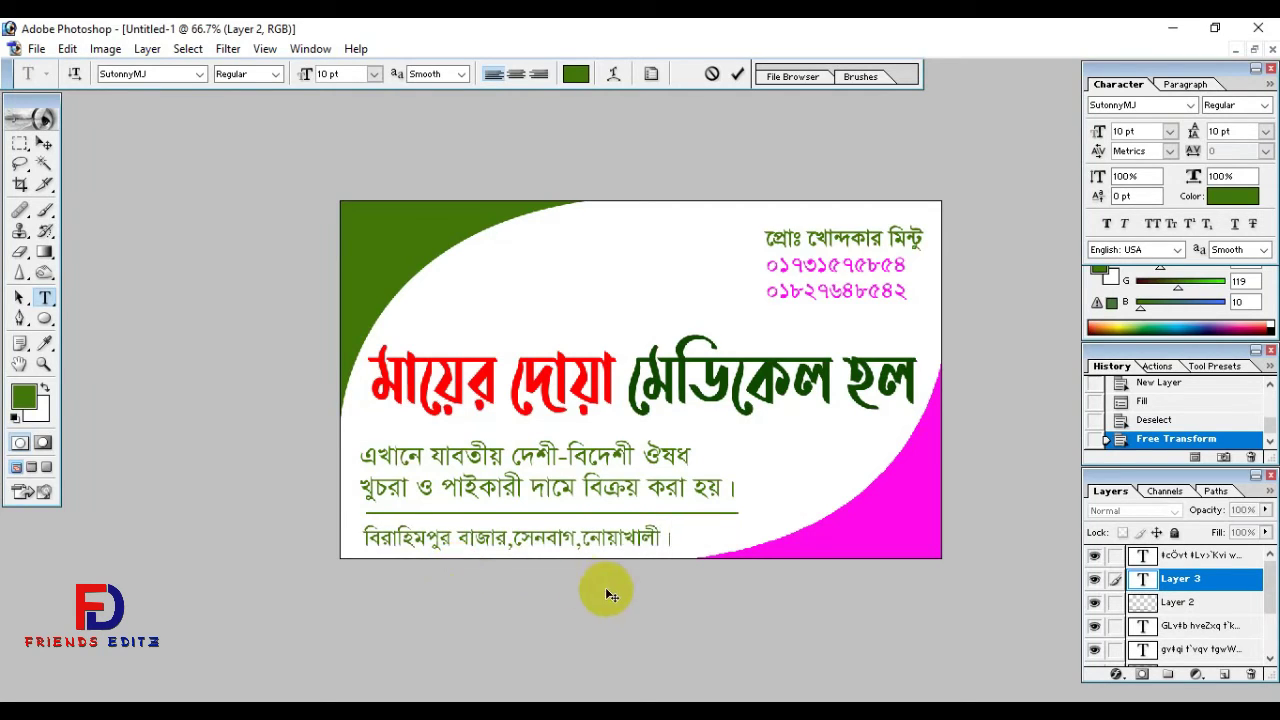
# - Colour the whole address line dark blue (060080)
pyautogui.hotkey('ctrl', 'a')
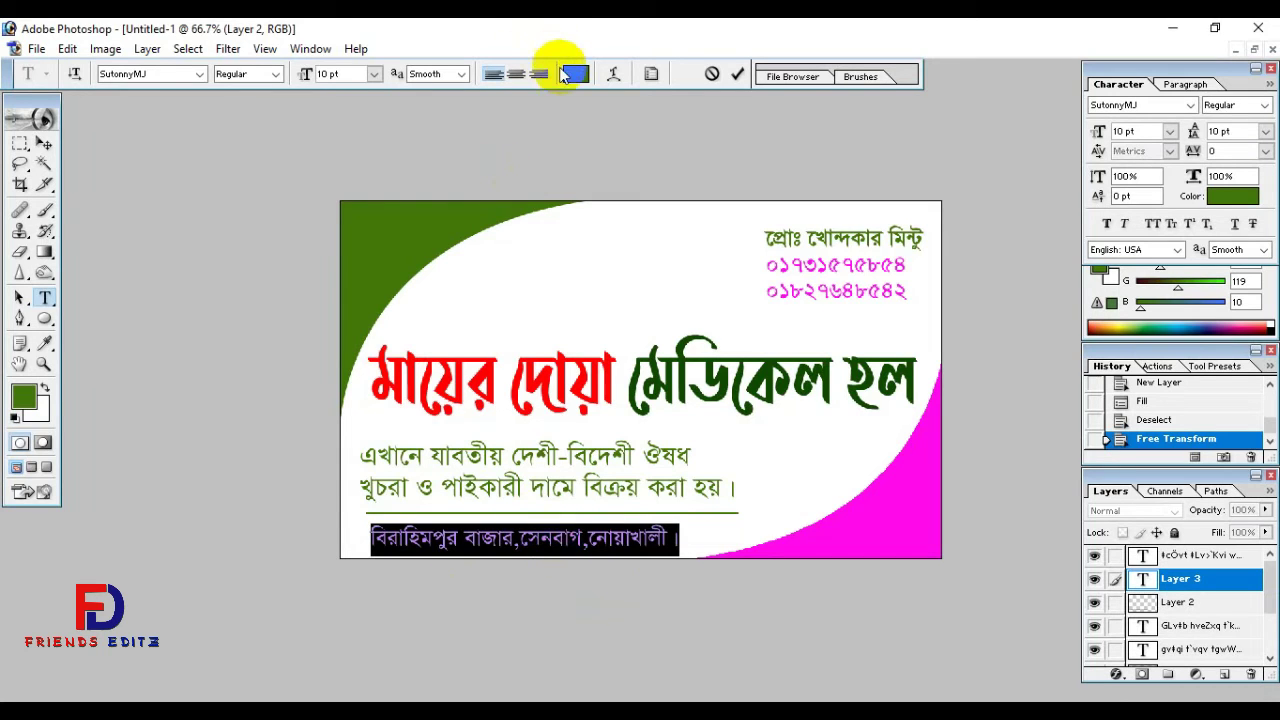
pyautogui.click(574, 73)
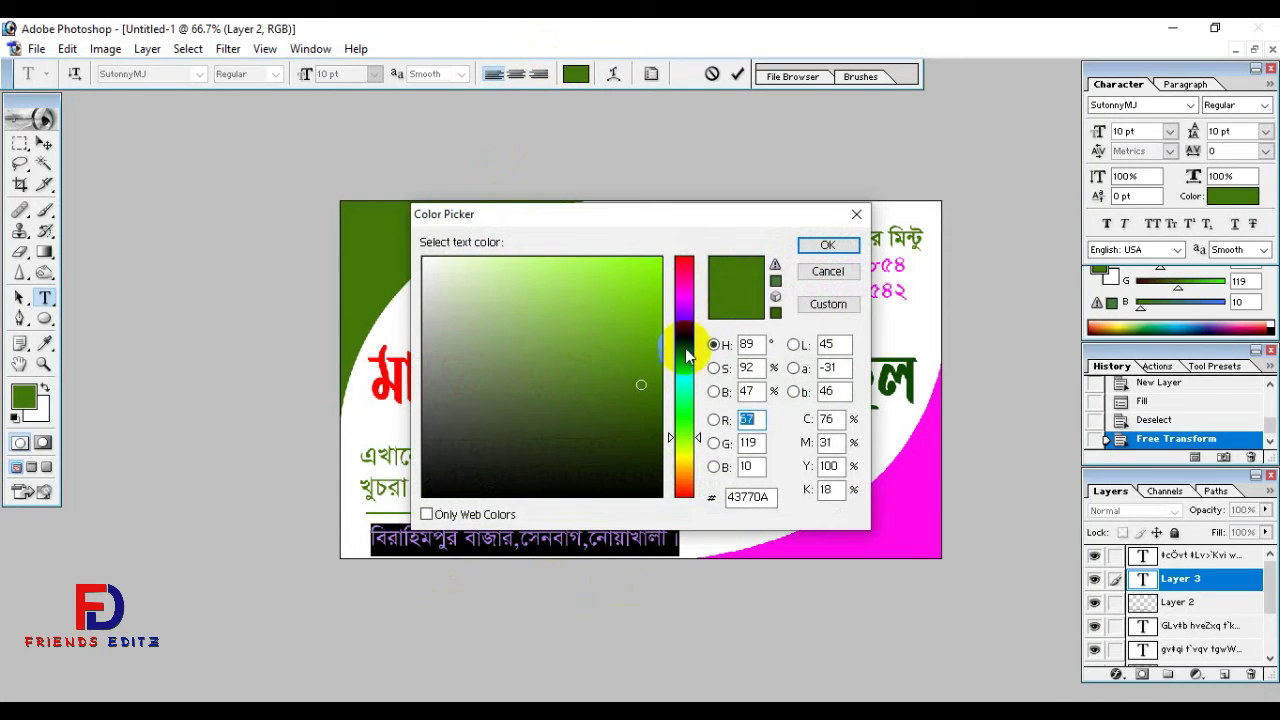
pyautogui.click(685, 335)
pyautogui.click(659, 376)
pyautogui.click(830, 246)
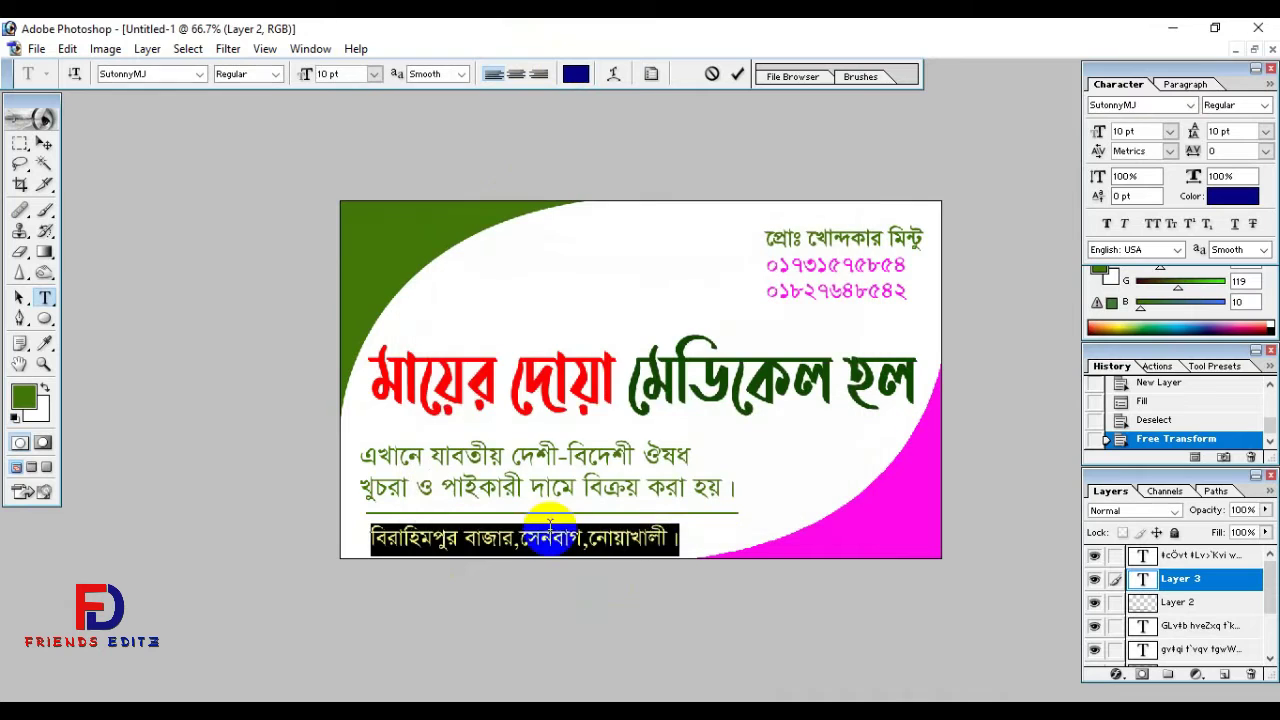
pyautogui.click(46, 303)
# - Recolour the two-line tagline dark red
pyautogui.click(46, 303)
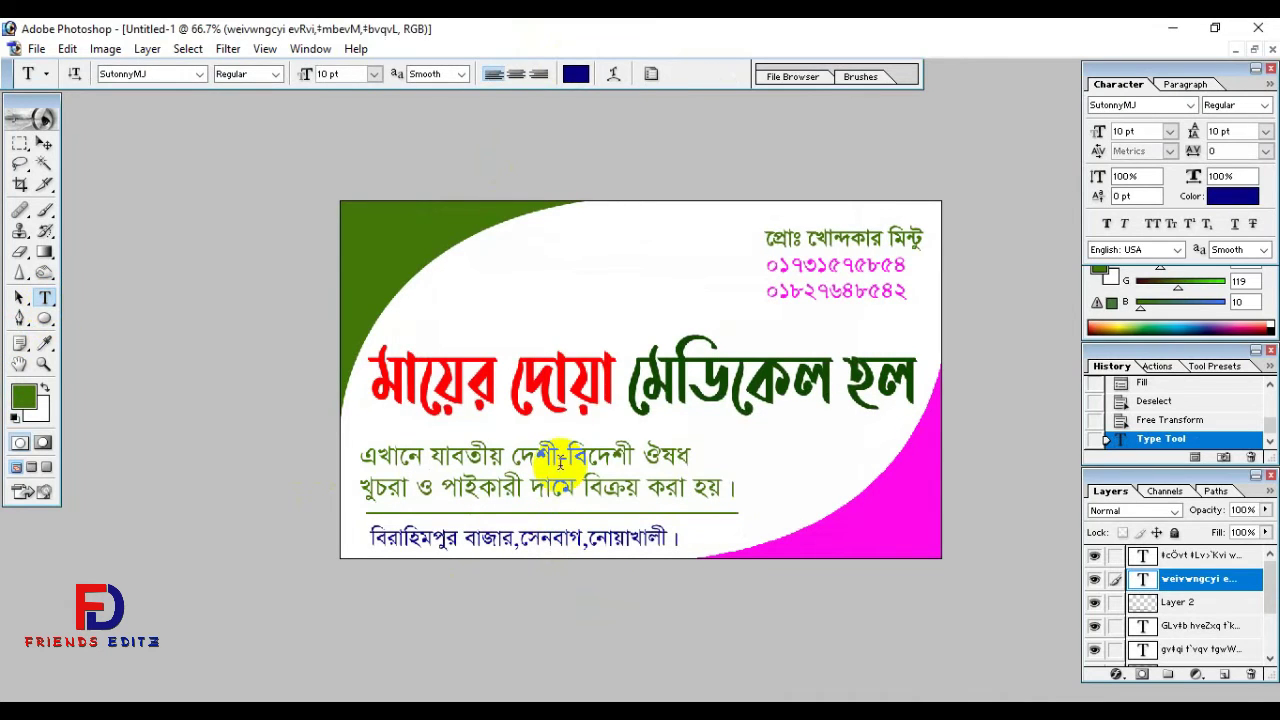
pyautogui.click(545, 466)
pyautogui.hotkey('ctrl', 'a')
pyautogui.click(578, 76)
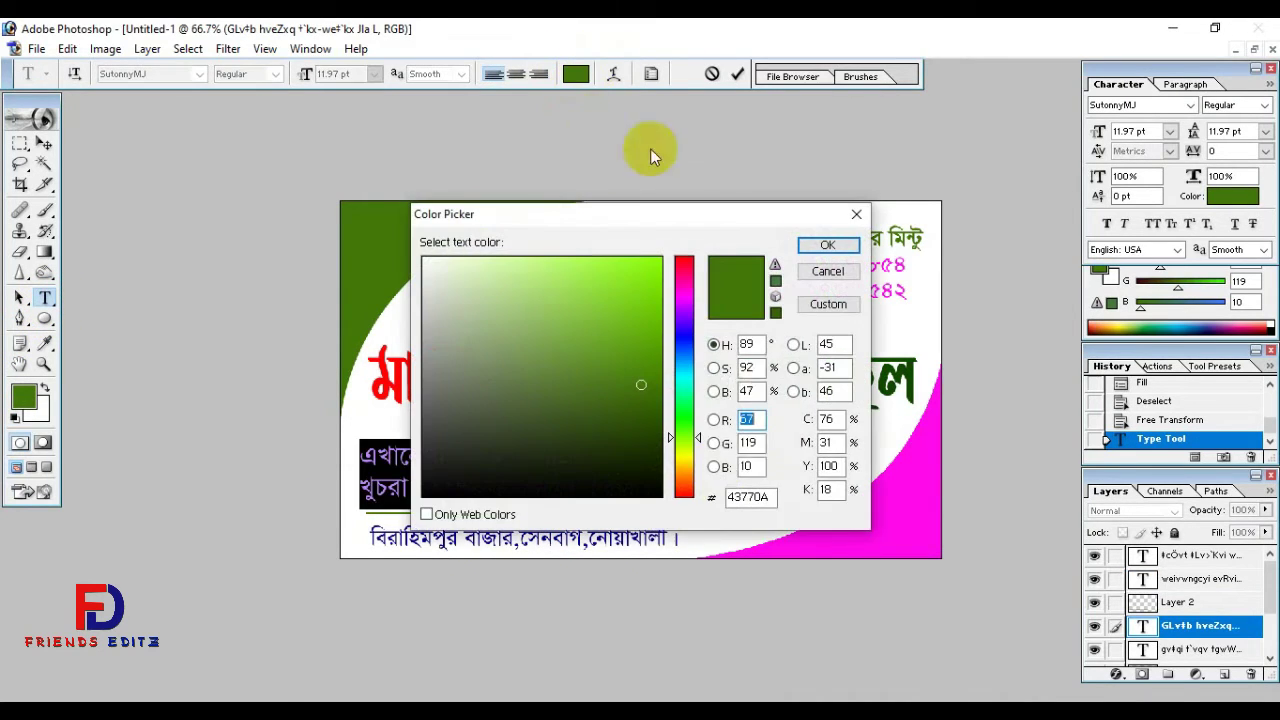
pyautogui.moveTo(688, 487); pyautogui.dragTo(688, 496)
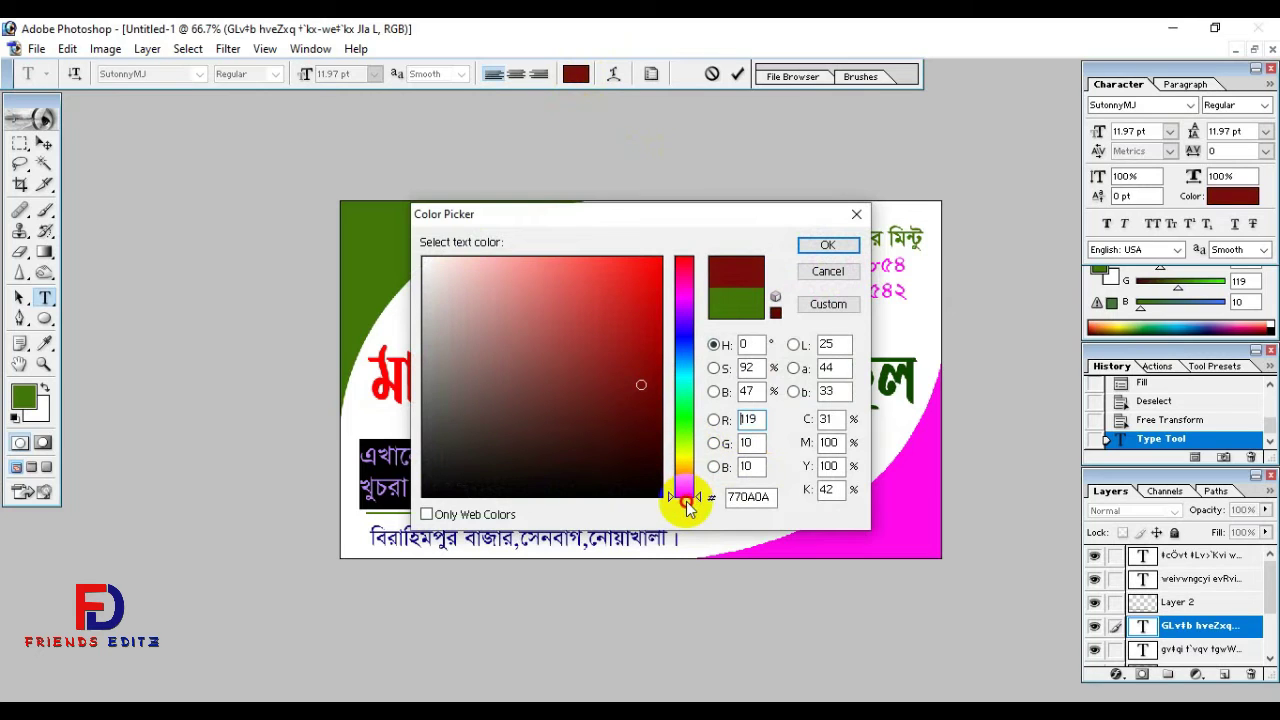
pyautogui.click(660, 400)
pyautogui.click(829, 245)
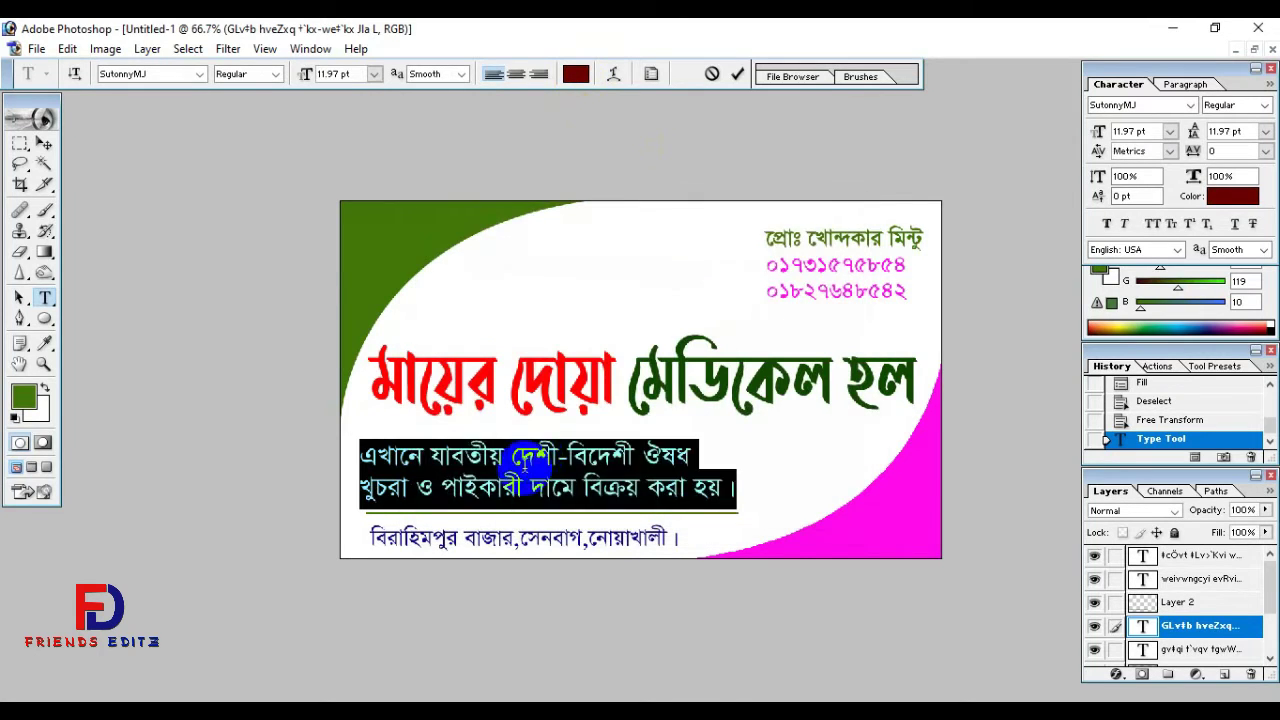
pyautogui.hotkey('ctrl', 'h')
# - Switch the tagline's font to Shobuj Nolua ANSI V2
pyautogui.click(45, 144)
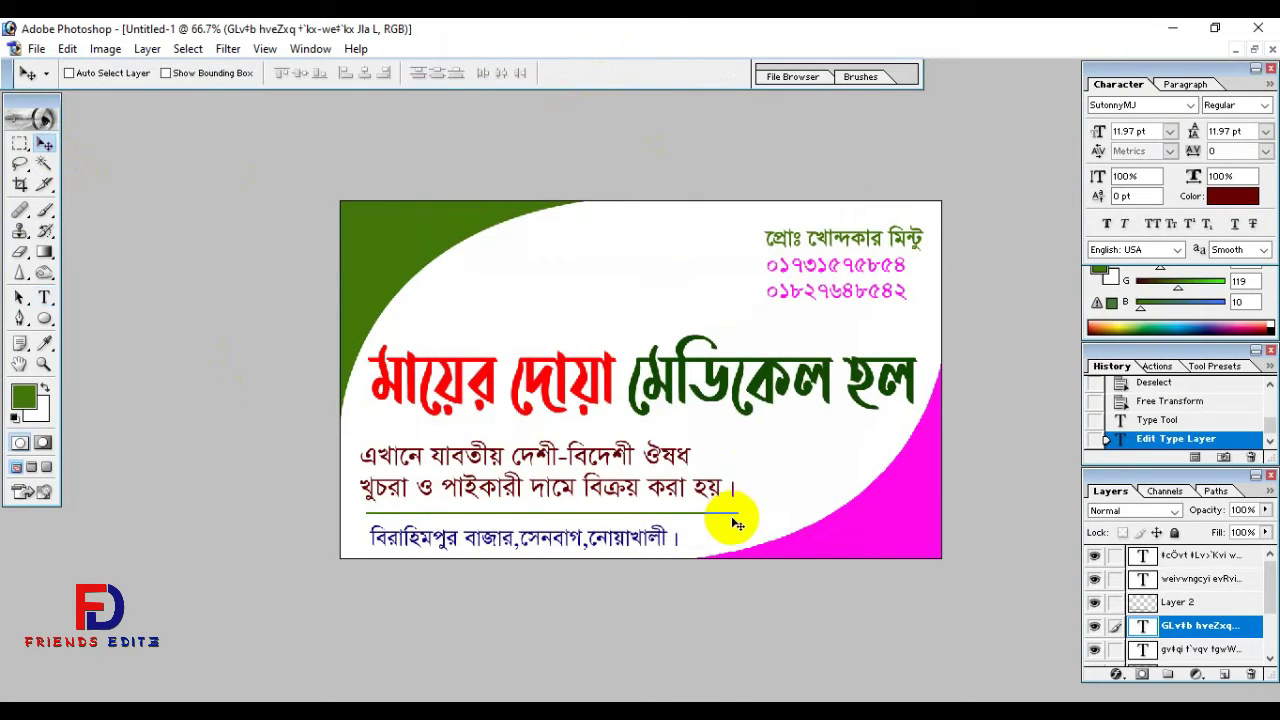
pyautogui.click(45, 297)
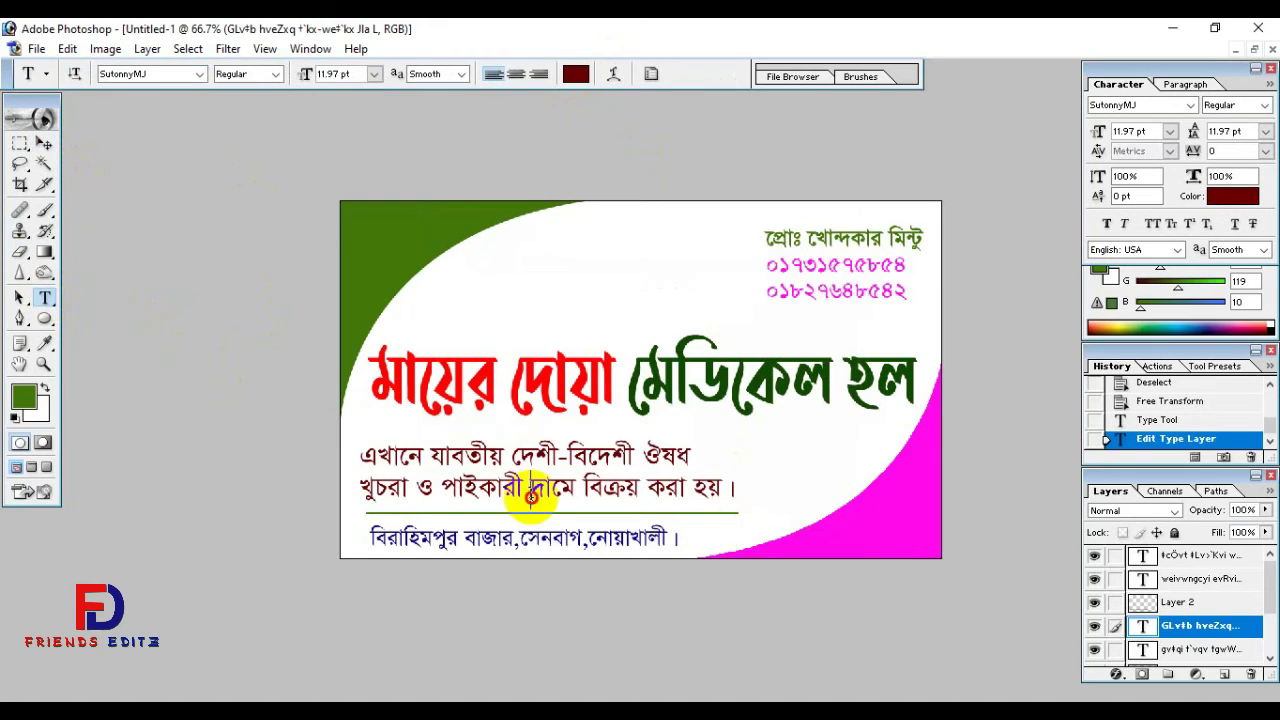
pyautogui.click(530, 497)
pyautogui.hotkey('ctrl', 'a')
pyautogui.click(138, 78)
pyautogui.press('Up')
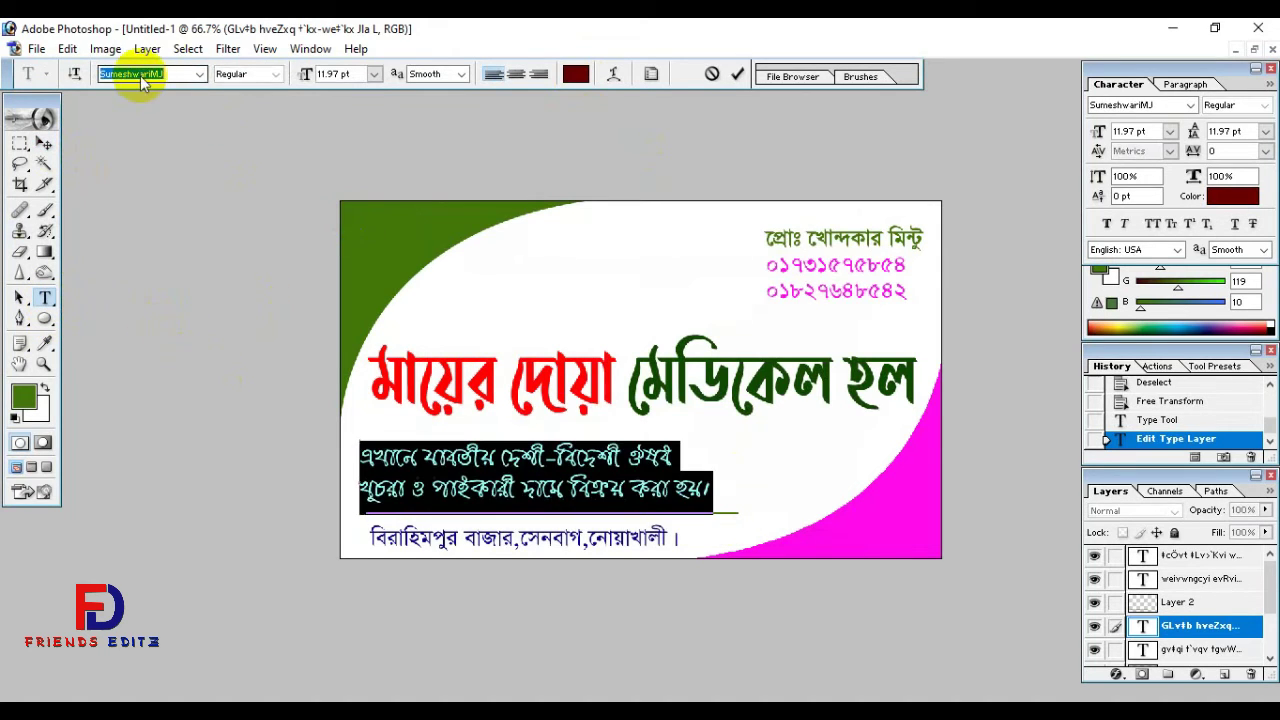
pyautogui.press('Up')
pyautogui.press('Up')
pyautogui.press('Up')
pyautogui.press('Up')
pyautogui.press('Up')
pyautogui.press('Down')
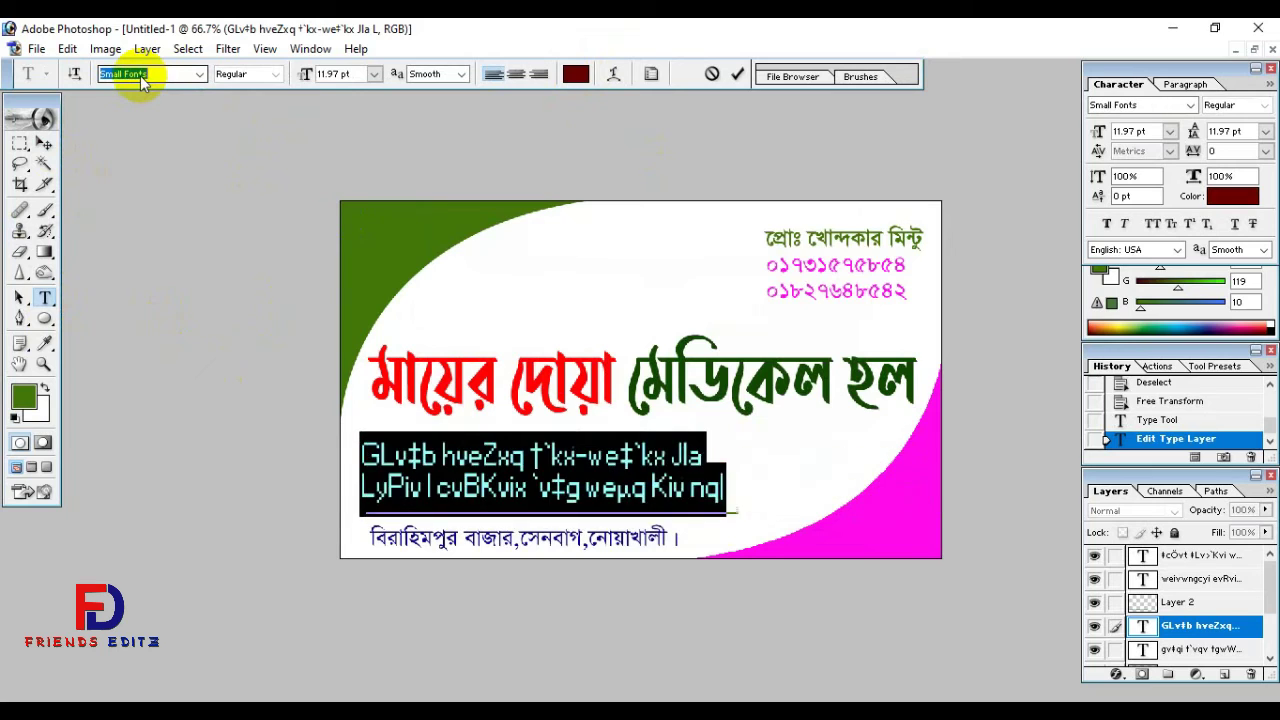
pyautogui.press('Down')
pyautogui.press('Down')
pyautogui.press('Down')
pyautogui.press('Down')
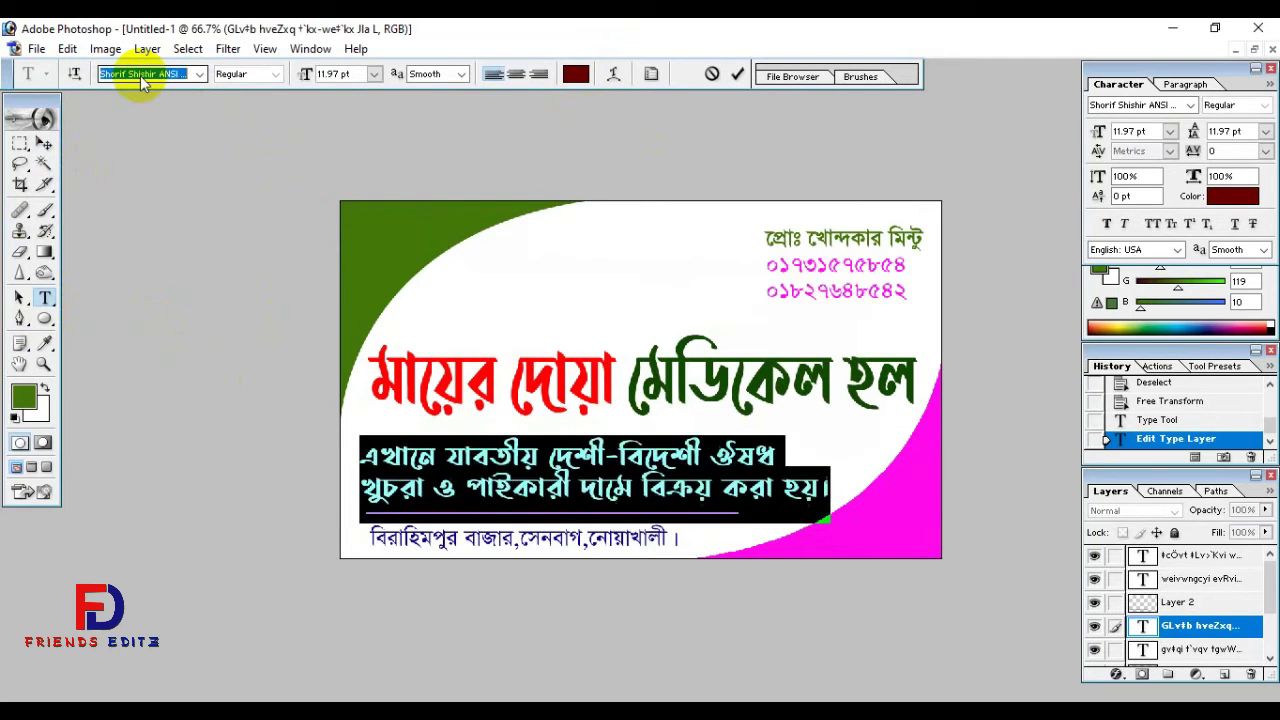
pyautogui.press('Down')
pyautogui.press('Down')
pyautogui.press('Down')
pyautogui.press('Down')
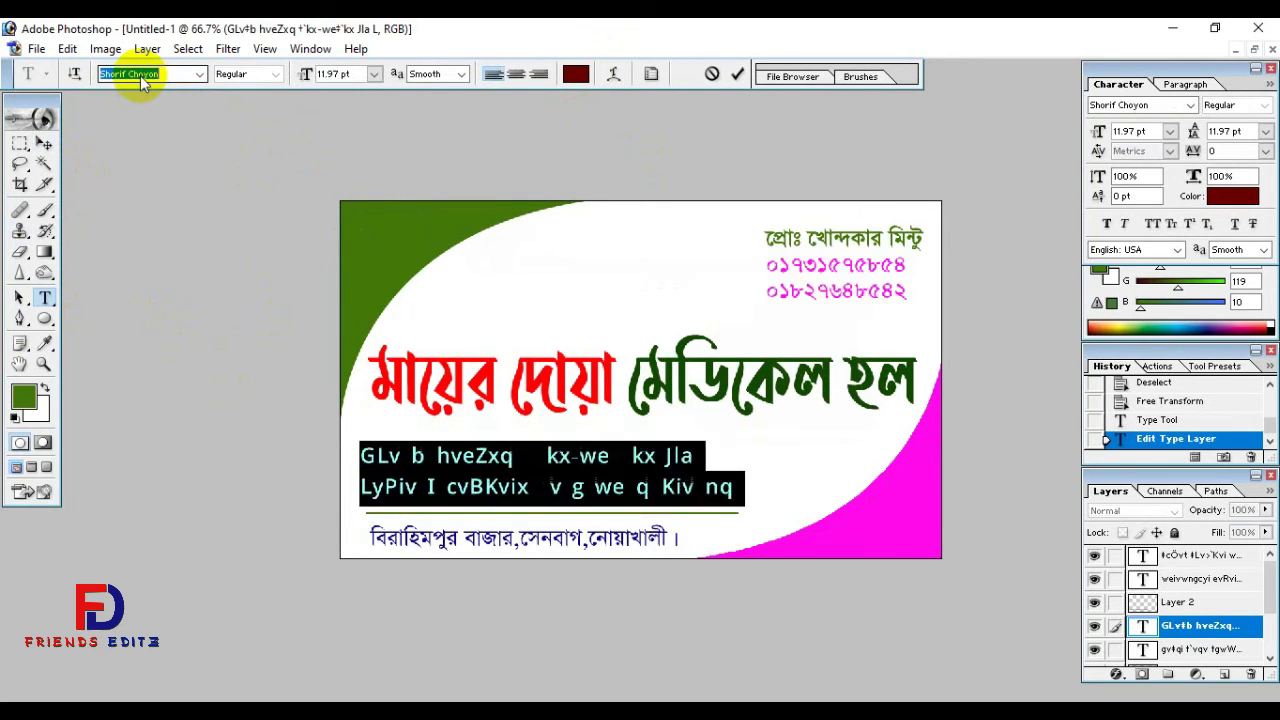
pyautogui.press('Down')
pyautogui.press('Down')
pyautogui.press('Down')
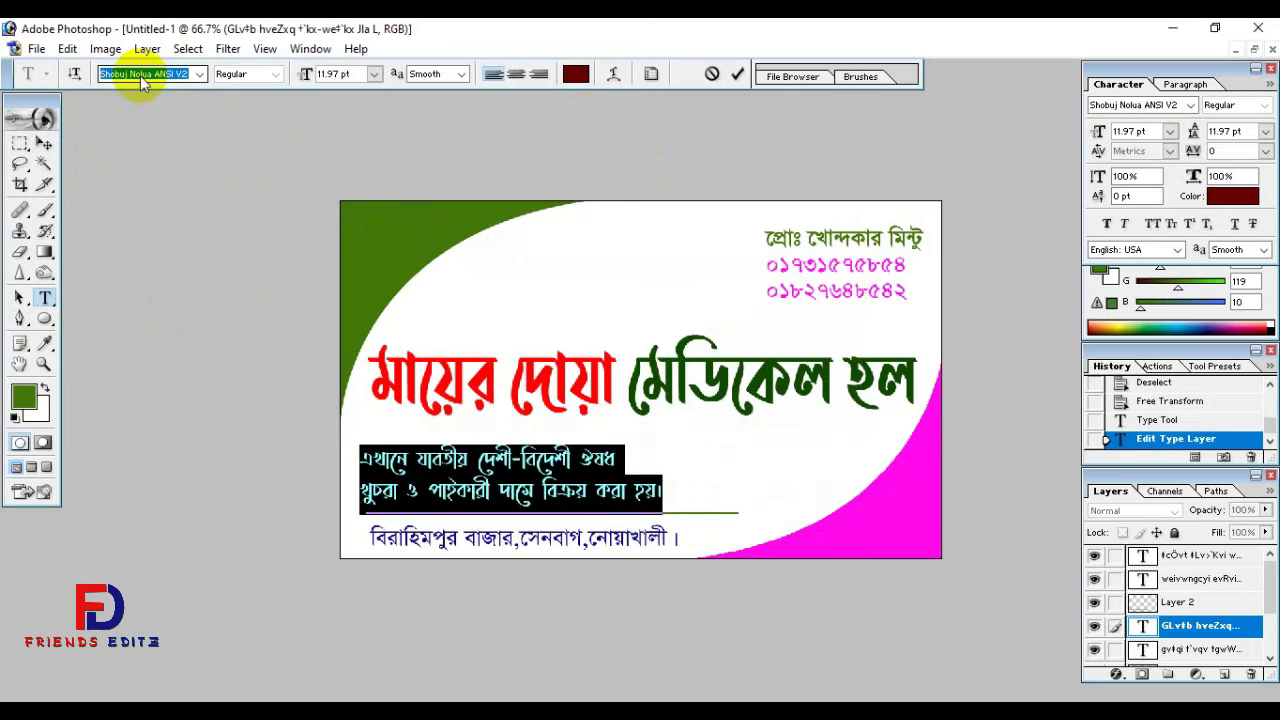
# - Shift the tagline slightly right and commit the text edit
pyautogui.click(829, 557)
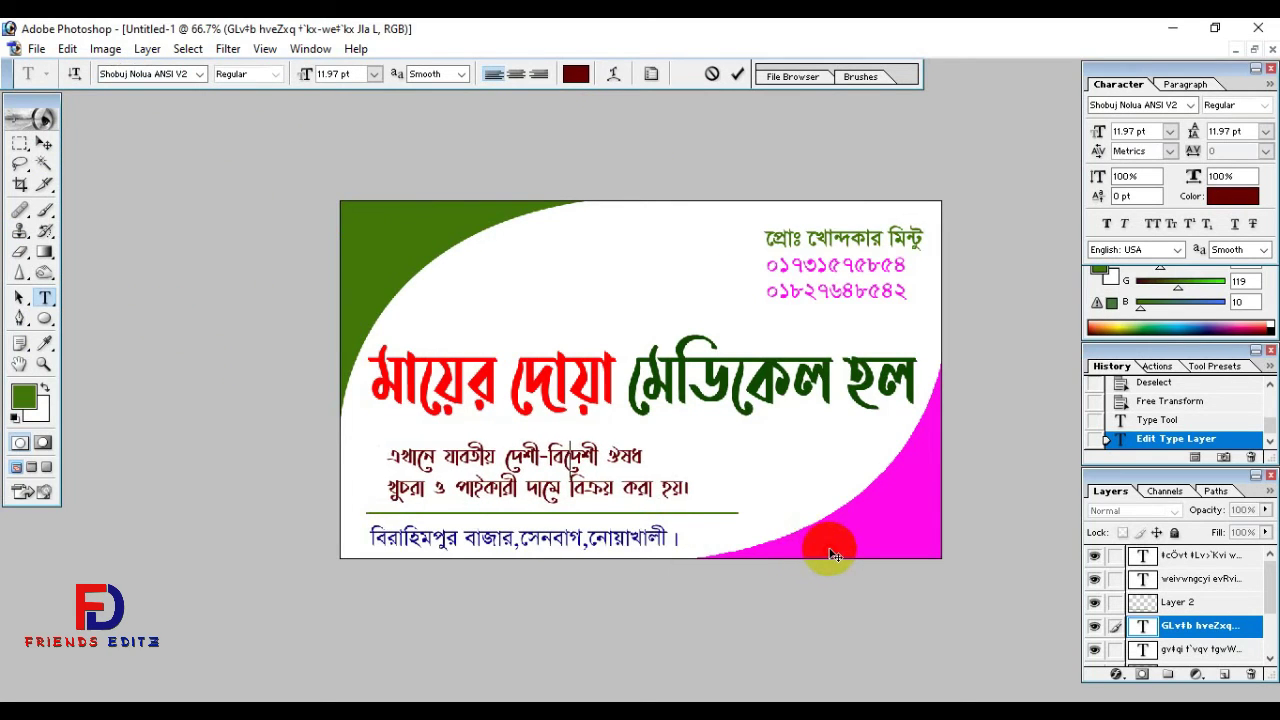
pyautogui.moveTo(829, 557); pyautogui.dragTo(834, 543)
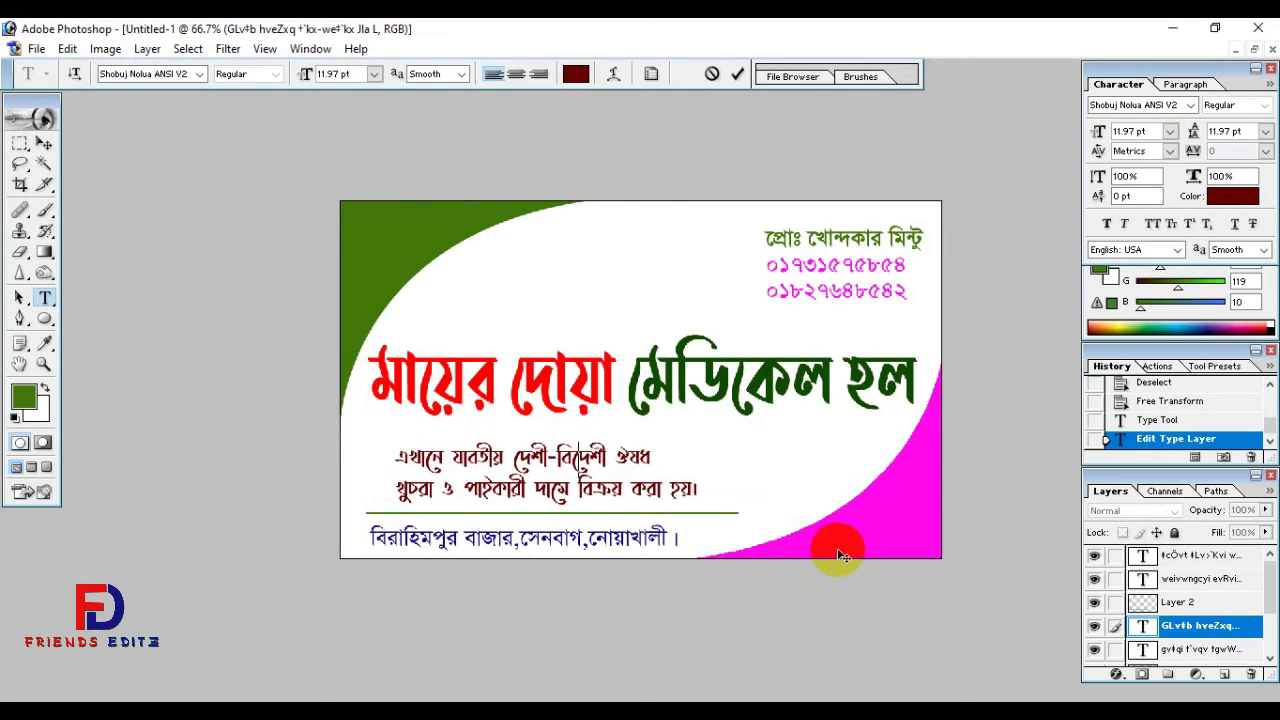
pyautogui.click(43, 148)
pyautogui.click(44, 297)
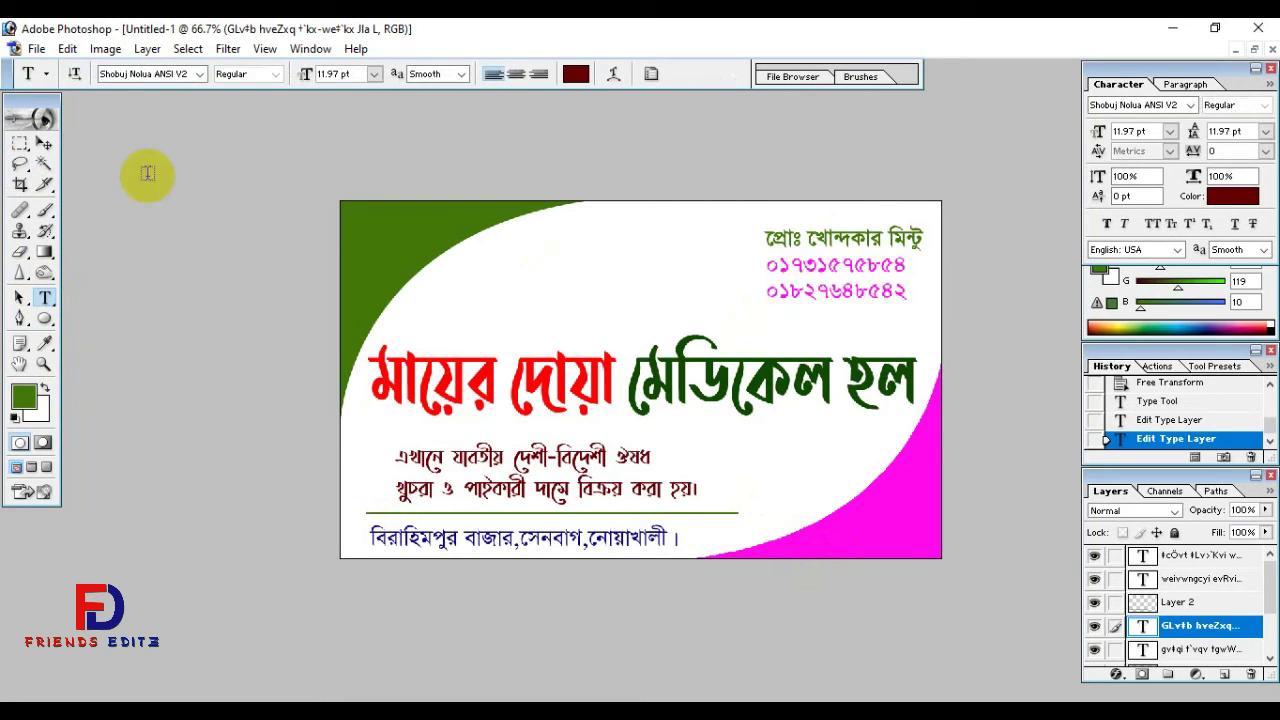
pyautogui.click(40, 140)
pyautogui.click(36, 49)
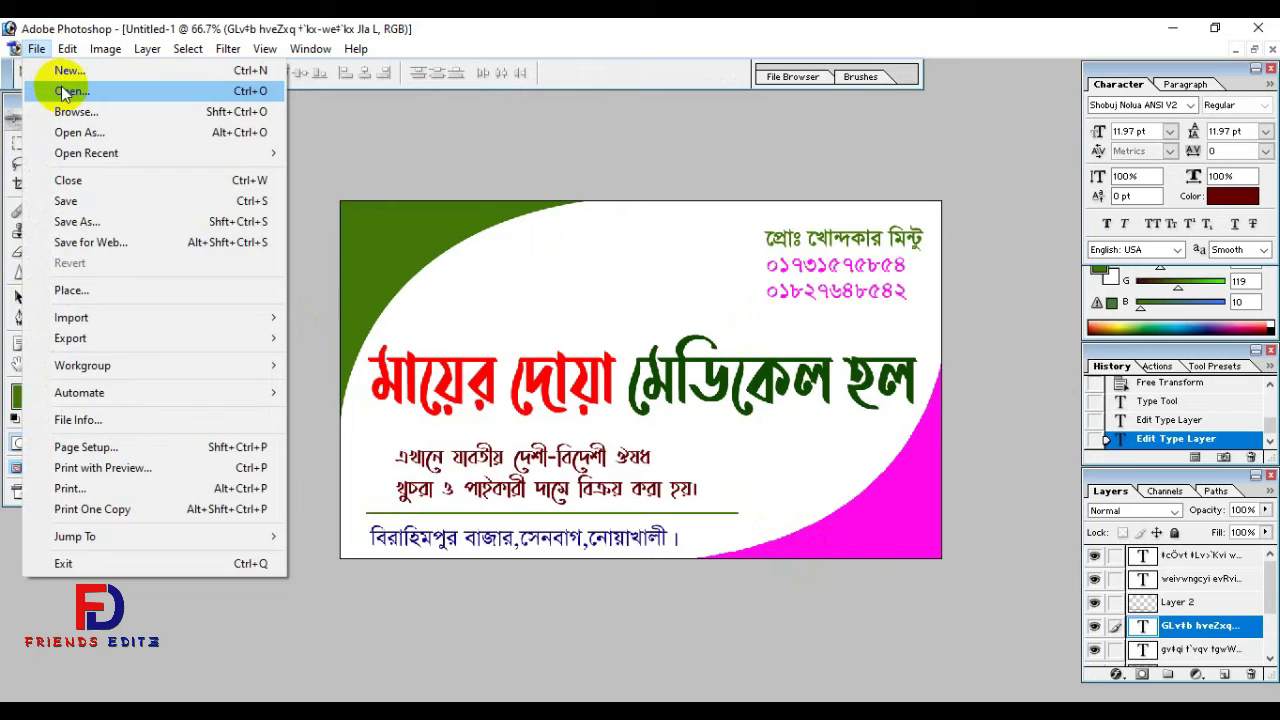
# - Open medicine-png-file-4.png from the Medicine folder
pyautogui.click(62, 92)
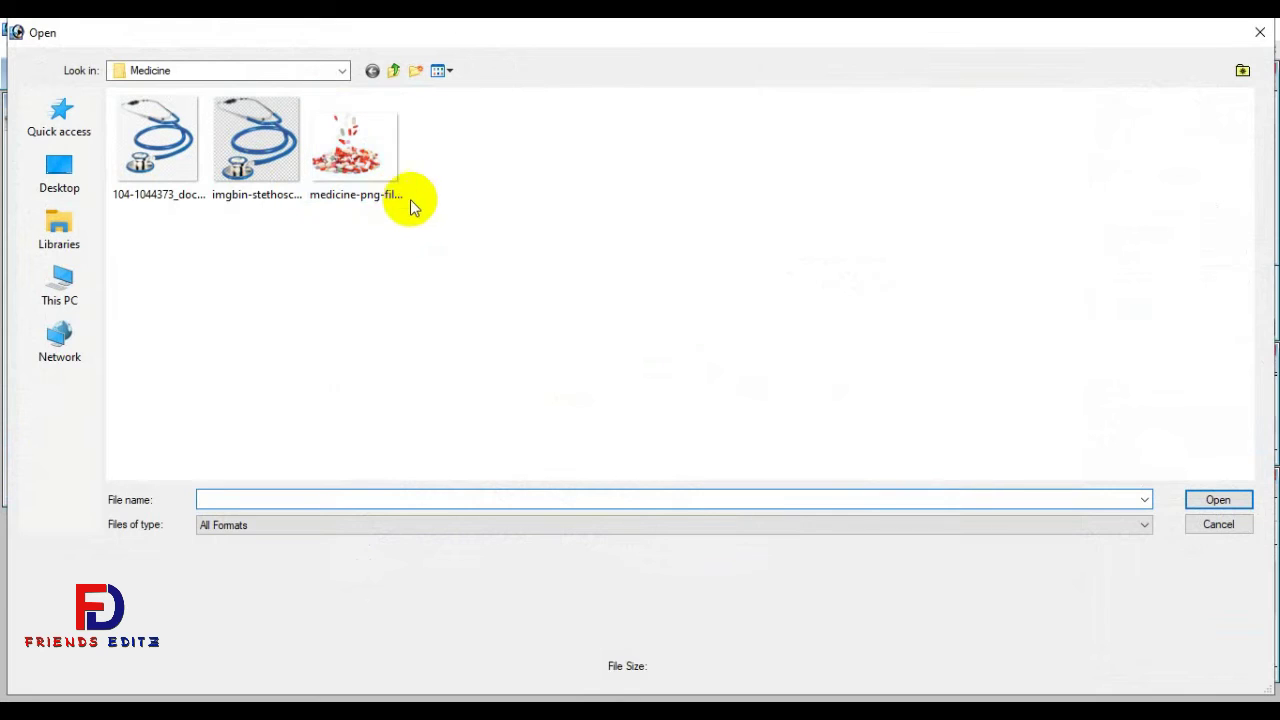
pyautogui.doubleClick(355, 155)
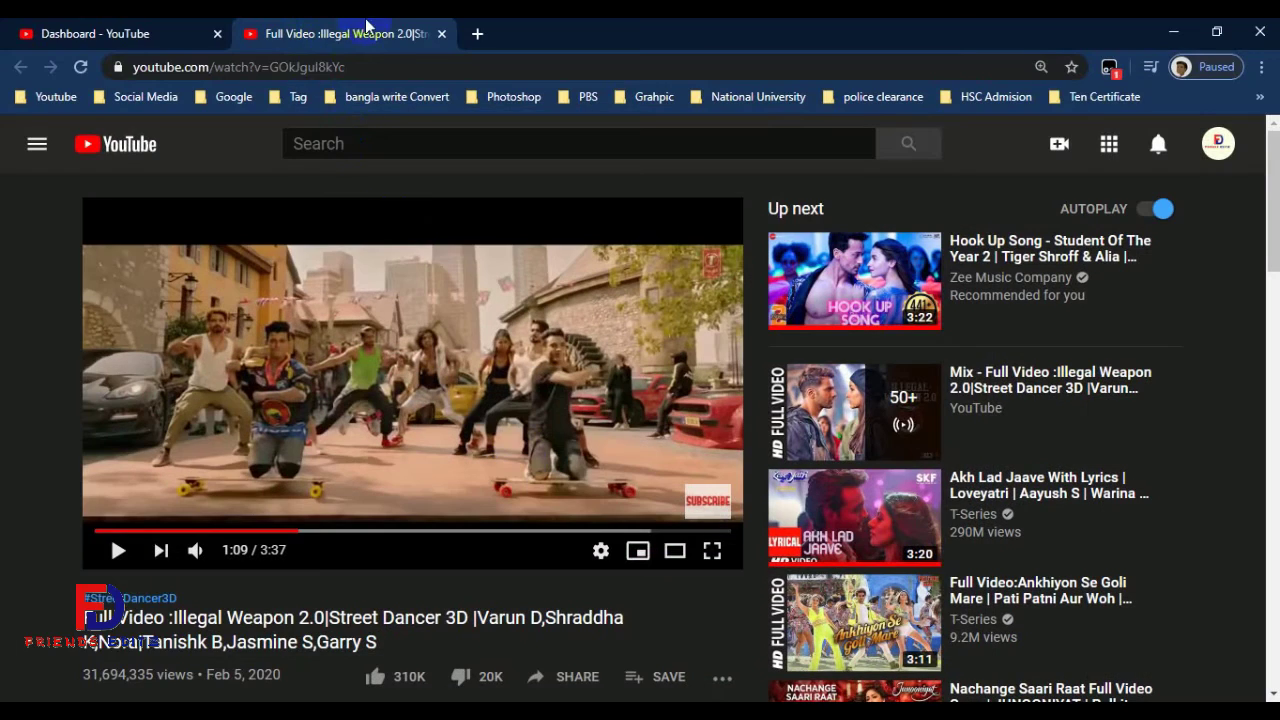
# - Search Google for medicine.png in a new Chrome tab
pyautogui.click(476, 37)
pyautogui.click(236, 124)
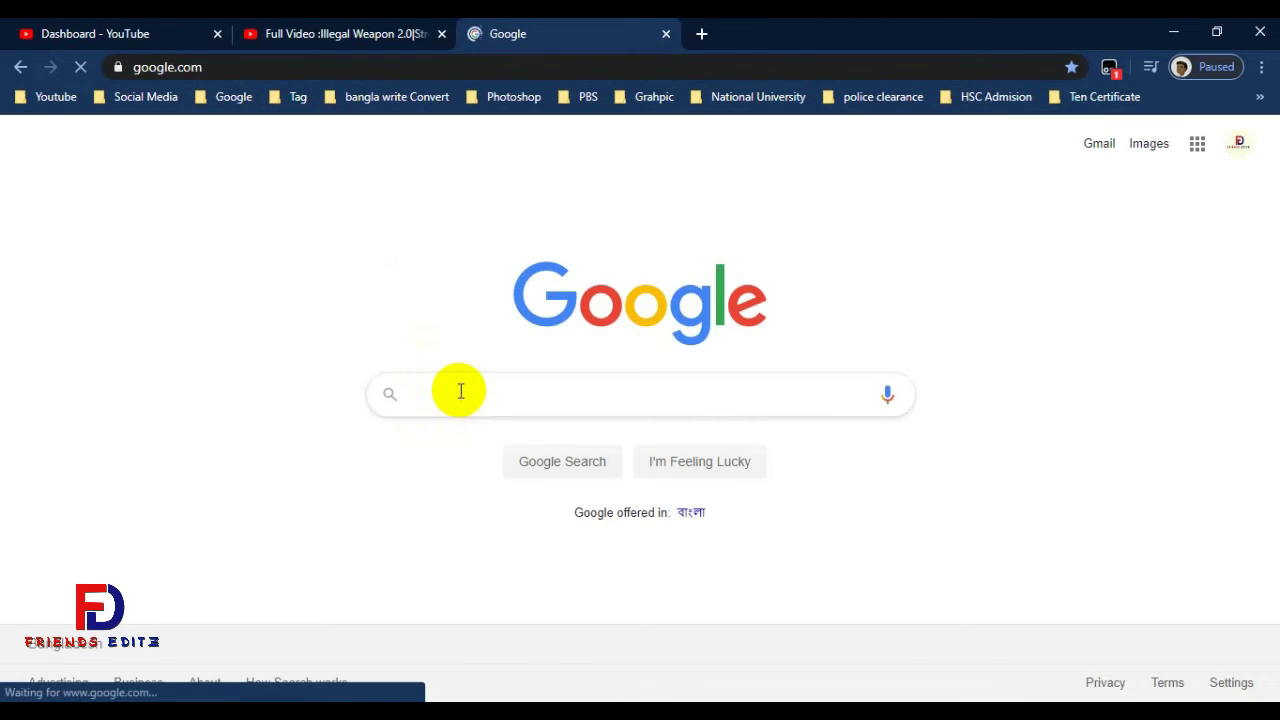
pyautogui.click(461, 391)
pyautogui.click(462, 432)
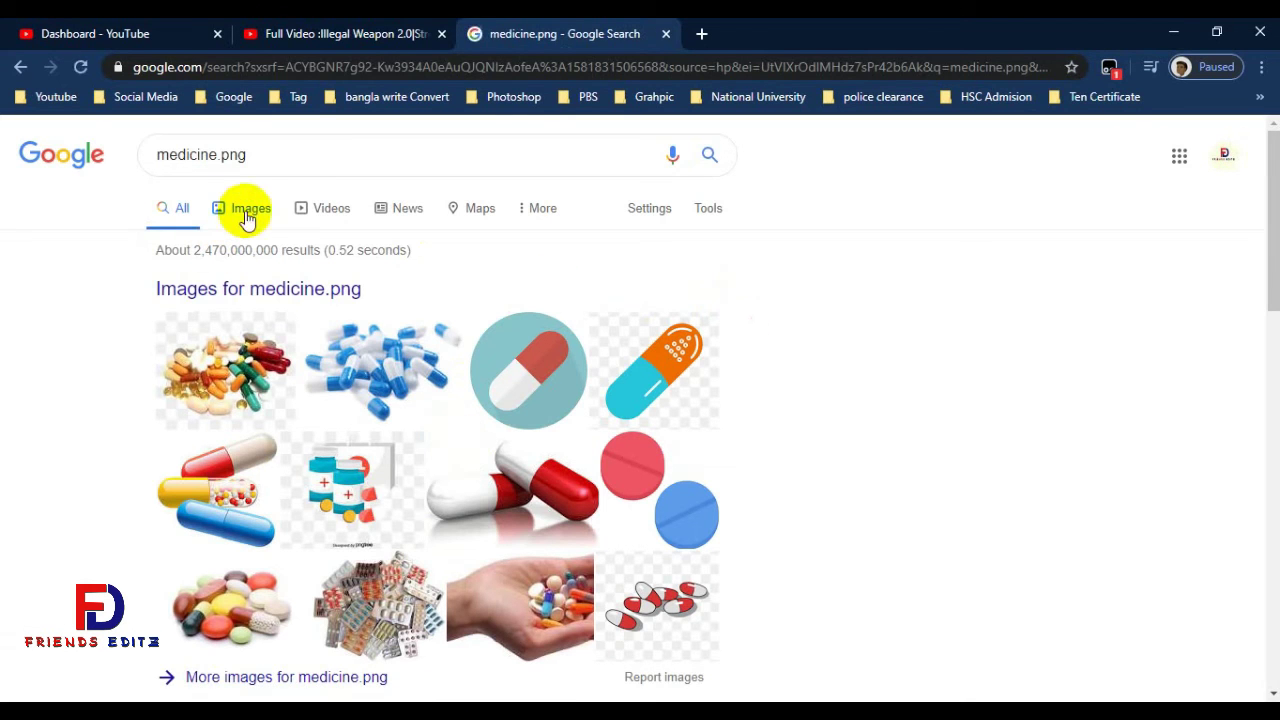
# - Browse the Google Images results for medicine.png
pyautogui.click(246, 212)
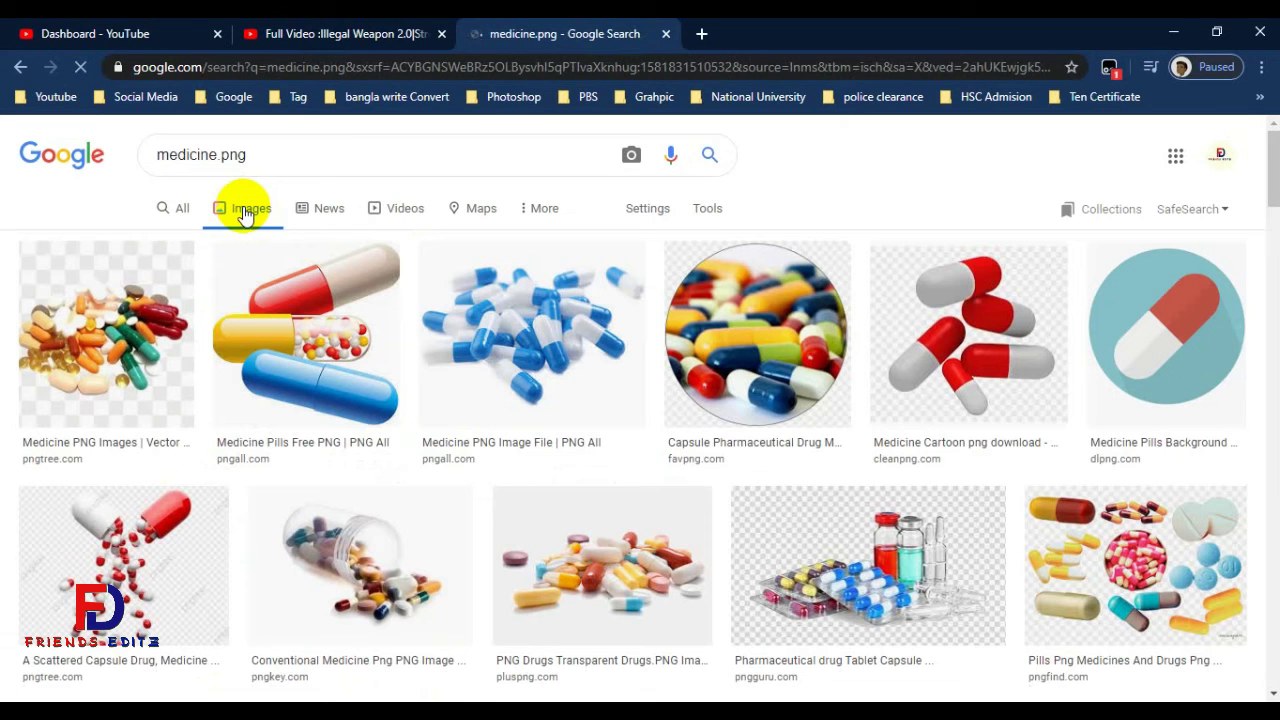
pyautogui.scroll(-2, 486, 366)
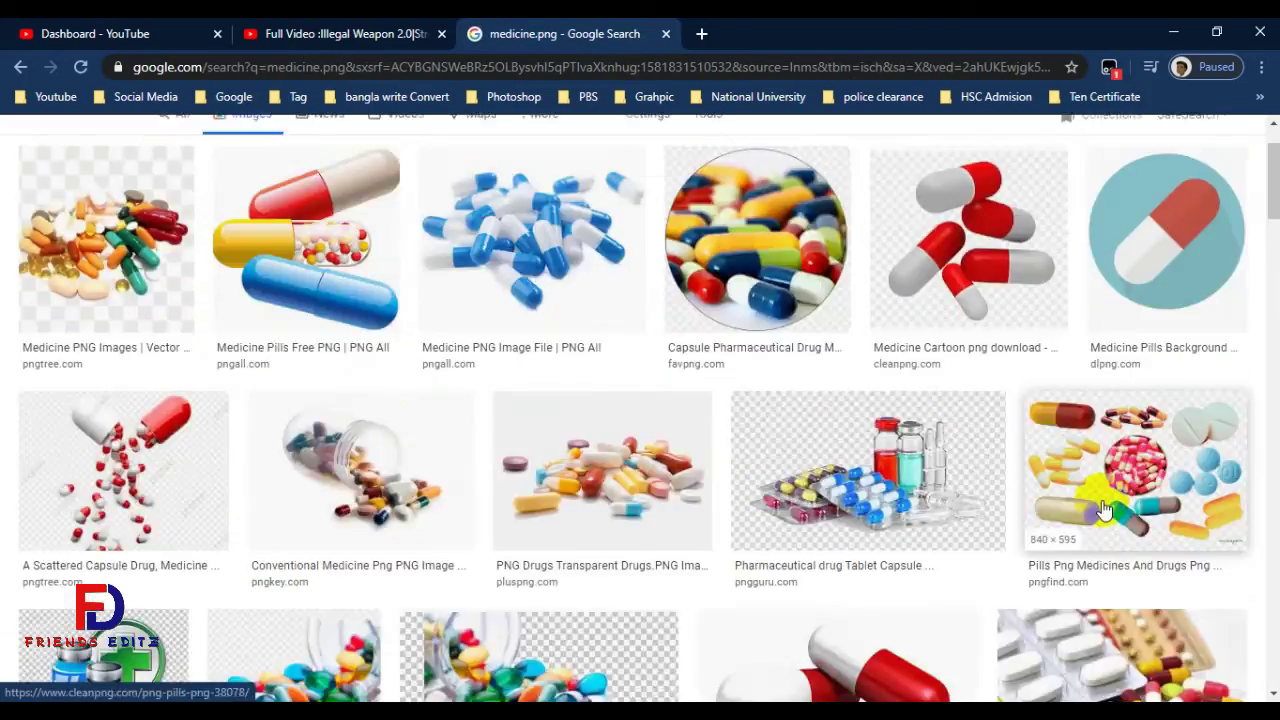
pyautogui.scroll(-5, 738, 418)
pyautogui.scroll(-8, 337, 371)
pyautogui.scroll(-4, 677, 363)
pyautogui.scroll(7, 523, 437)
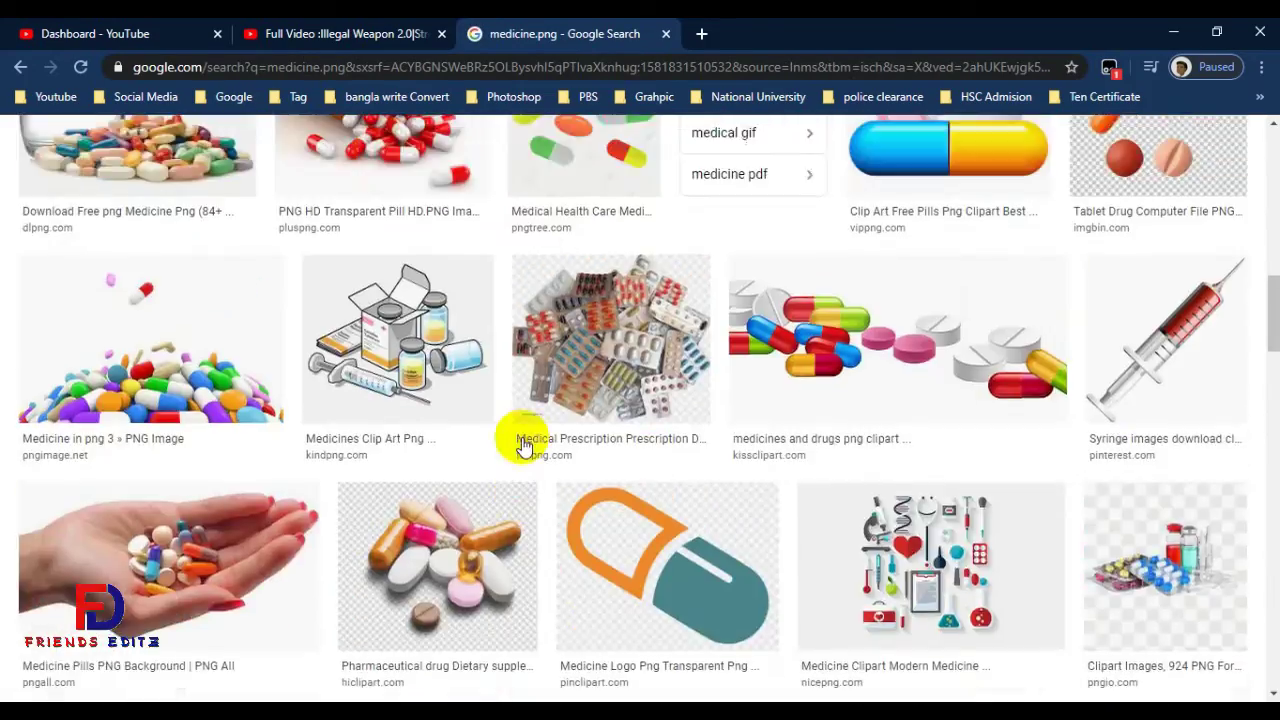
pyautogui.scroll(8, 520, 443)
pyautogui.scroll(3, 518, 438)
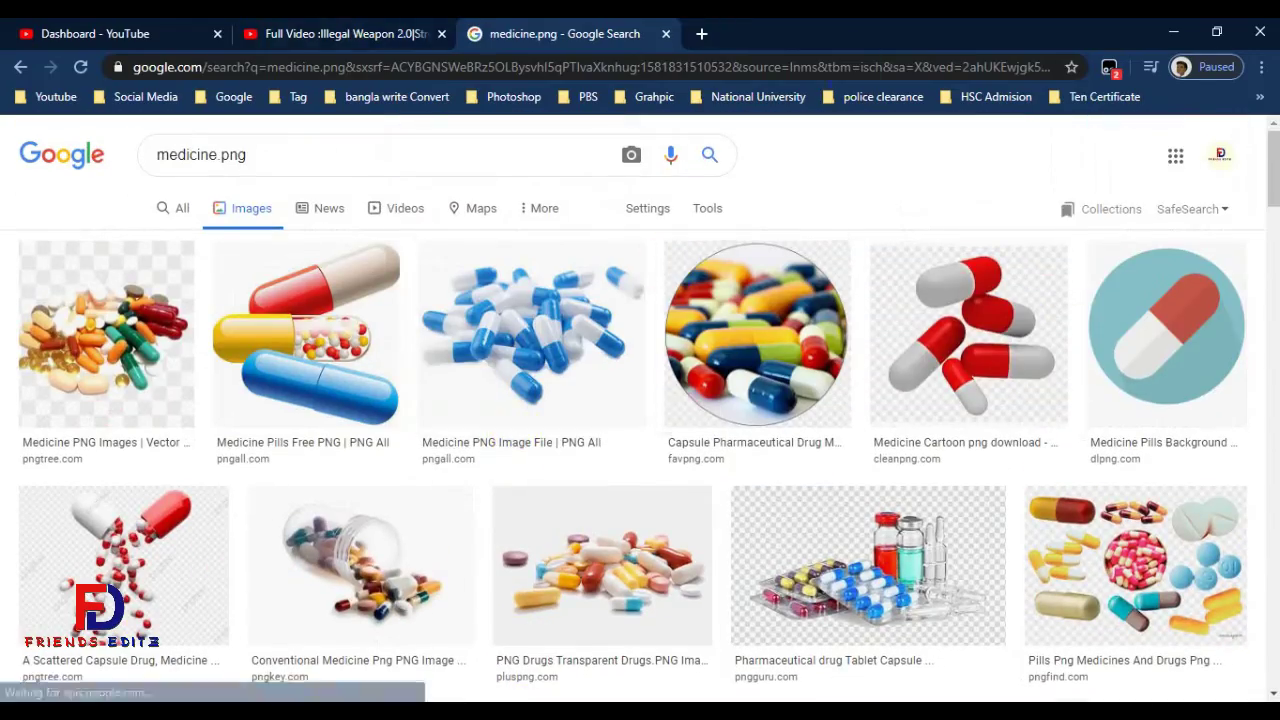
# - Back in Photoshop, copy the pill-pile layer onto the business card
pyautogui.click(1176, 30)
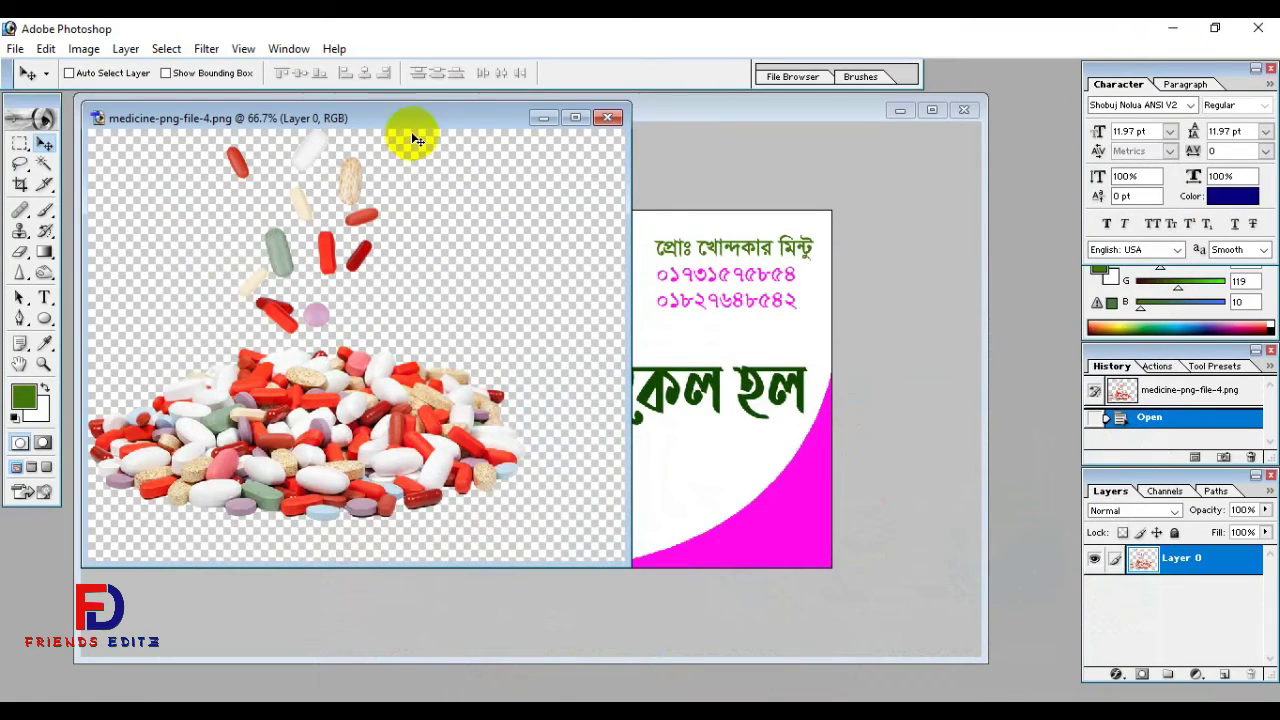
pyautogui.moveTo(382, 120)
pyautogui.mouseDown()
pyautogui.moveTo(592, 165)
pyautogui.moveTo(1082, 218)
pyautogui.mouseUp()
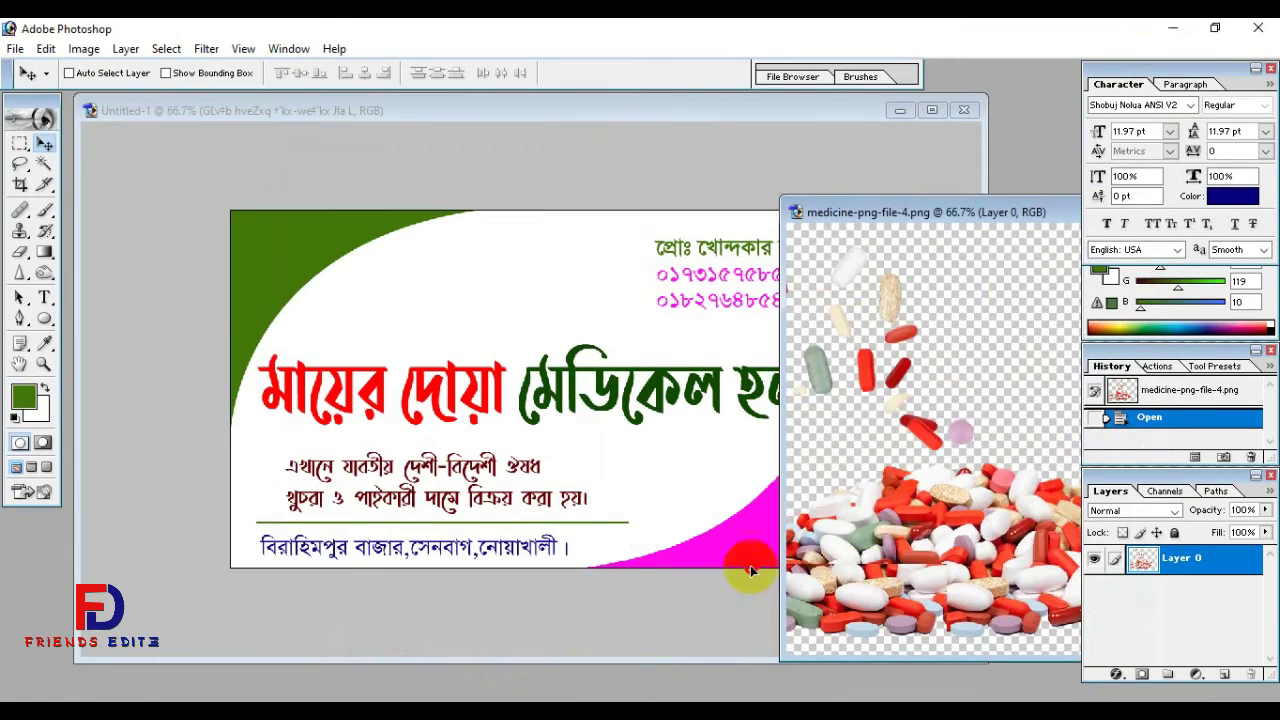
pyautogui.moveTo(960, 568)
pyautogui.mouseDown()
pyautogui.moveTo(497, 343)
pyautogui.moveTo(483, 470)
pyautogui.mouseUp()
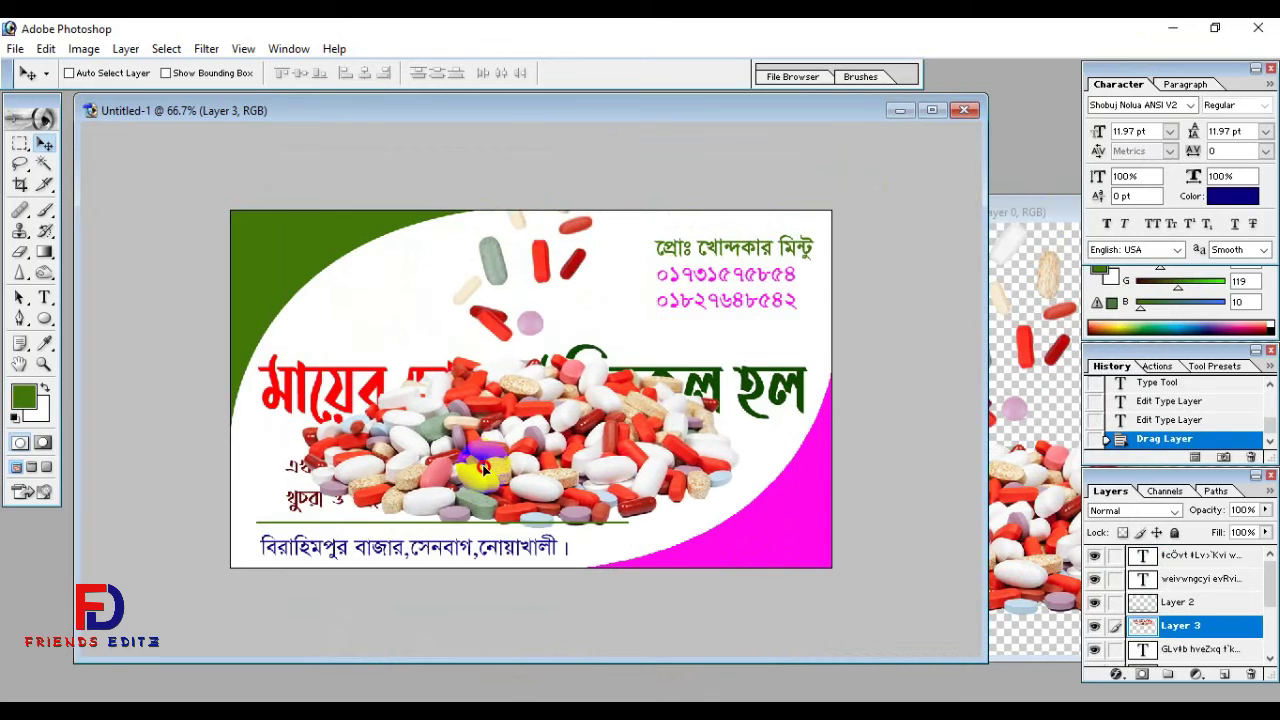
# - Shrink the pills to about 32% and place them above the shop name
pyautogui.hotkey('ctrl', 't')
pyautogui.moveTo(748, 537); pyautogui.dragTo(616, 417)
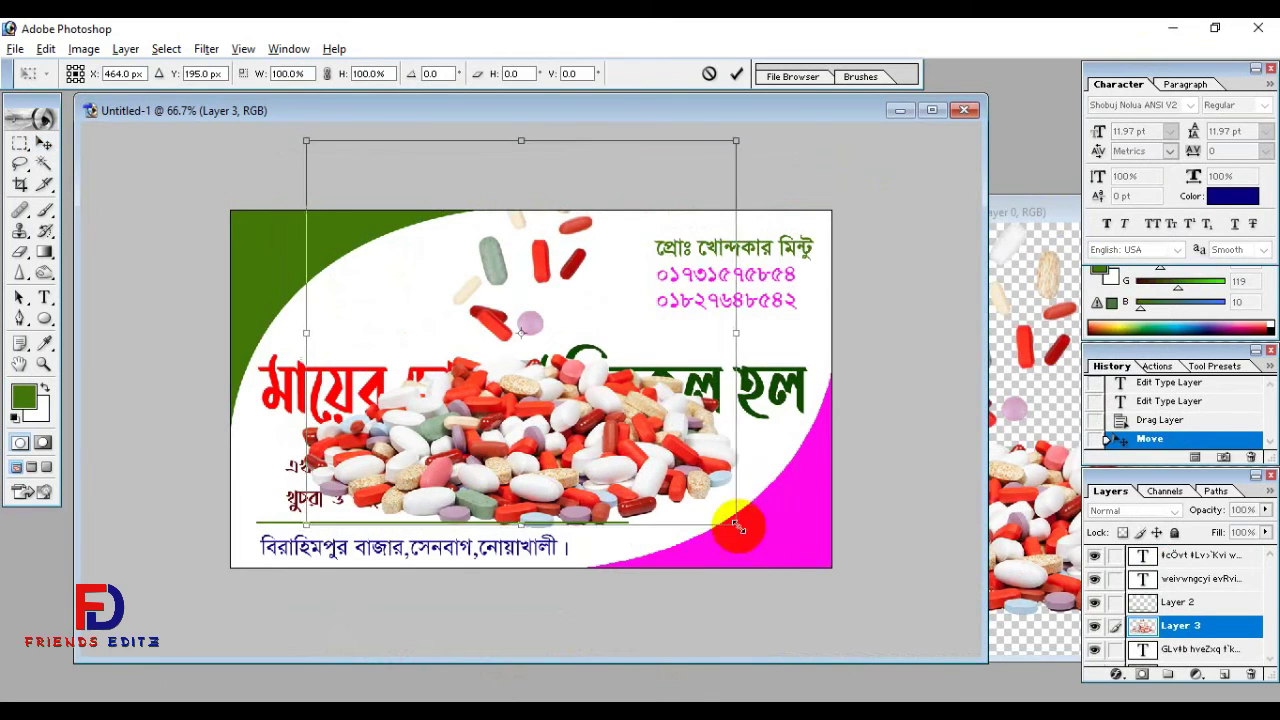
pyautogui.moveTo(530, 388); pyautogui.dragTo(530, 335)
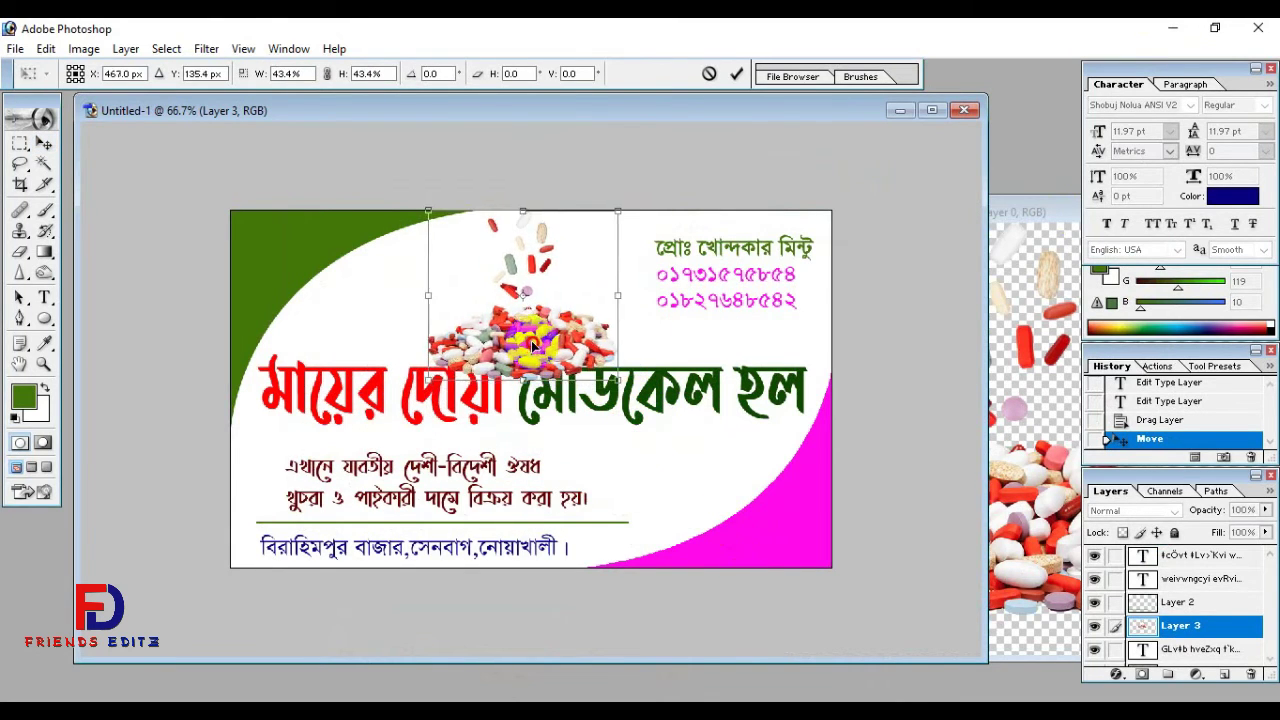
pyautogui.moveTo(614, 364); pyautogui.dragTo(597, 343)
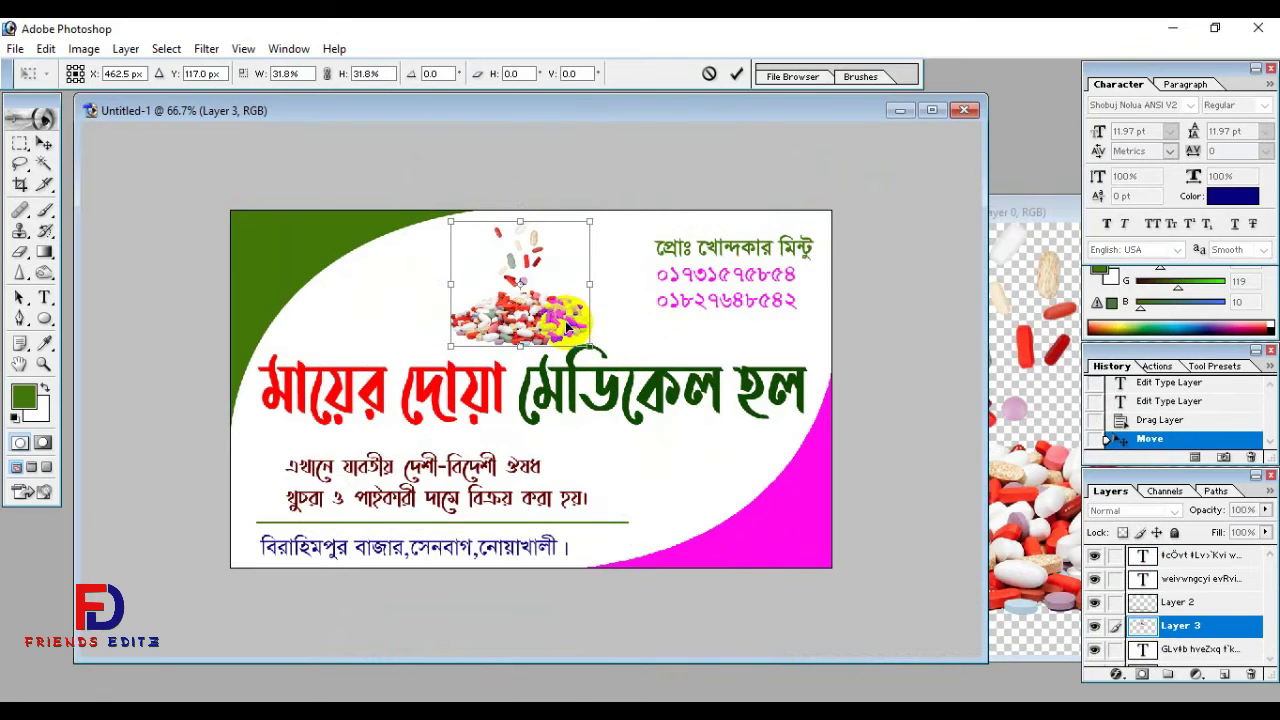
pyautogui.press('Return')
pyautogui.press('Up')
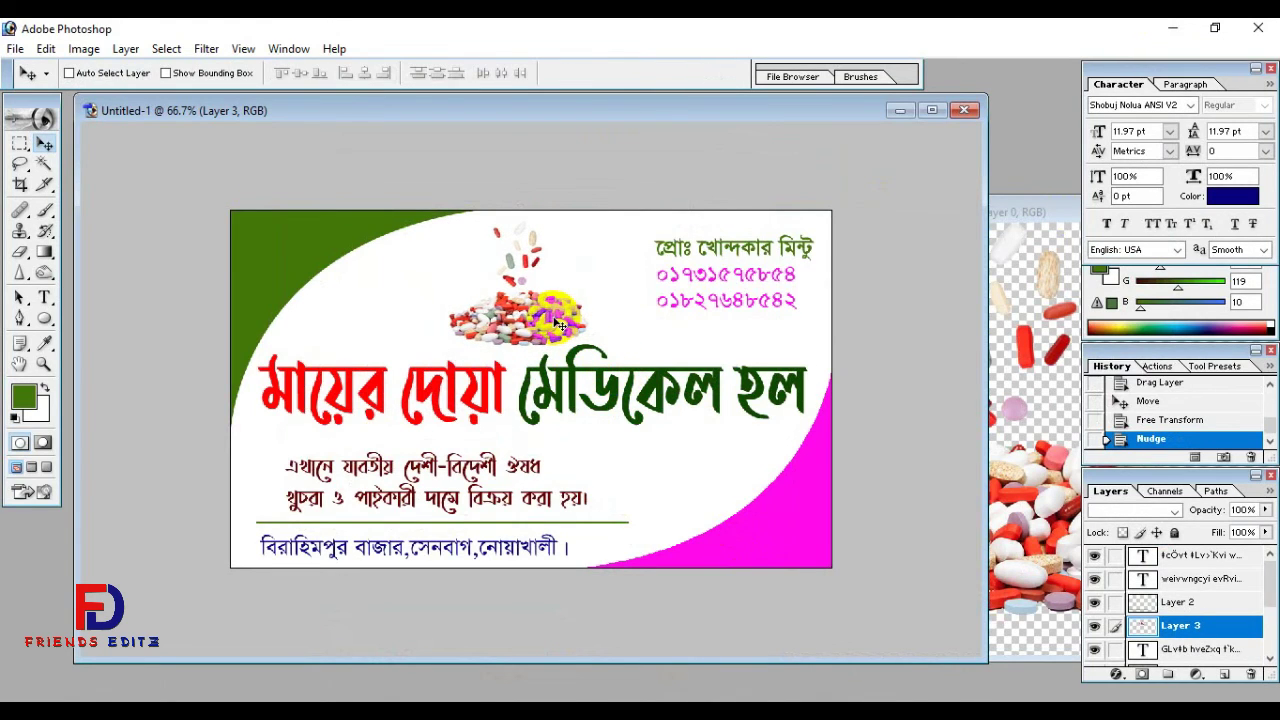
# - Open the imgbin stethoscope image and delete its background with the Magic Wand
pyautogui.click(15, 48)
pyautogui.click(45, 91)
pyautogui.doubleClick(255, 197)
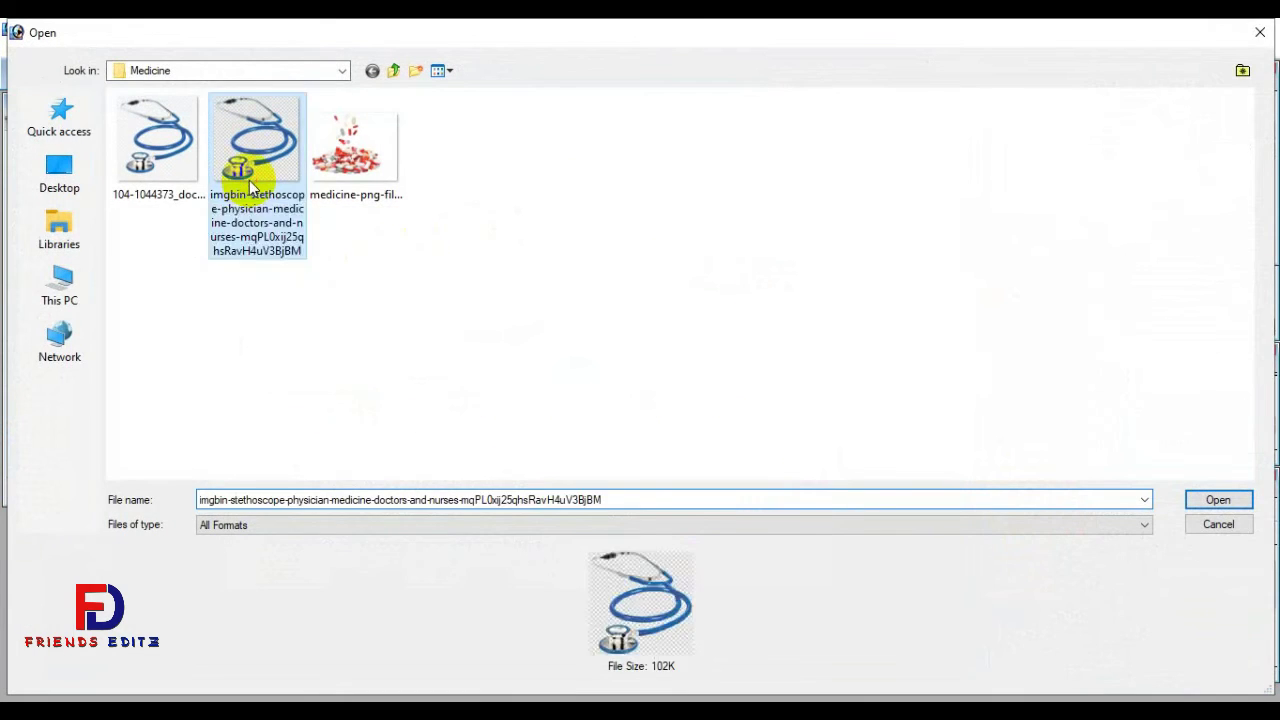
pyautogui.click(44, 163)
pyautogui.click(145, 278)
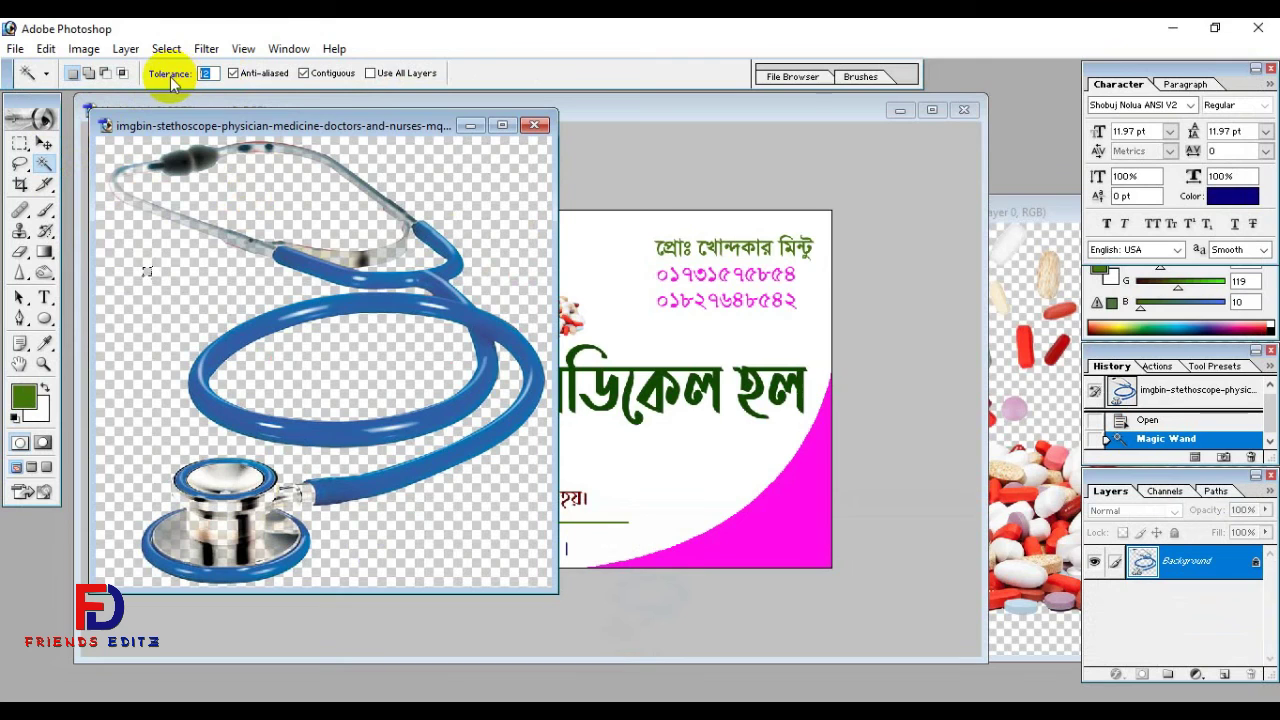
pyautogui.click(125, 262)
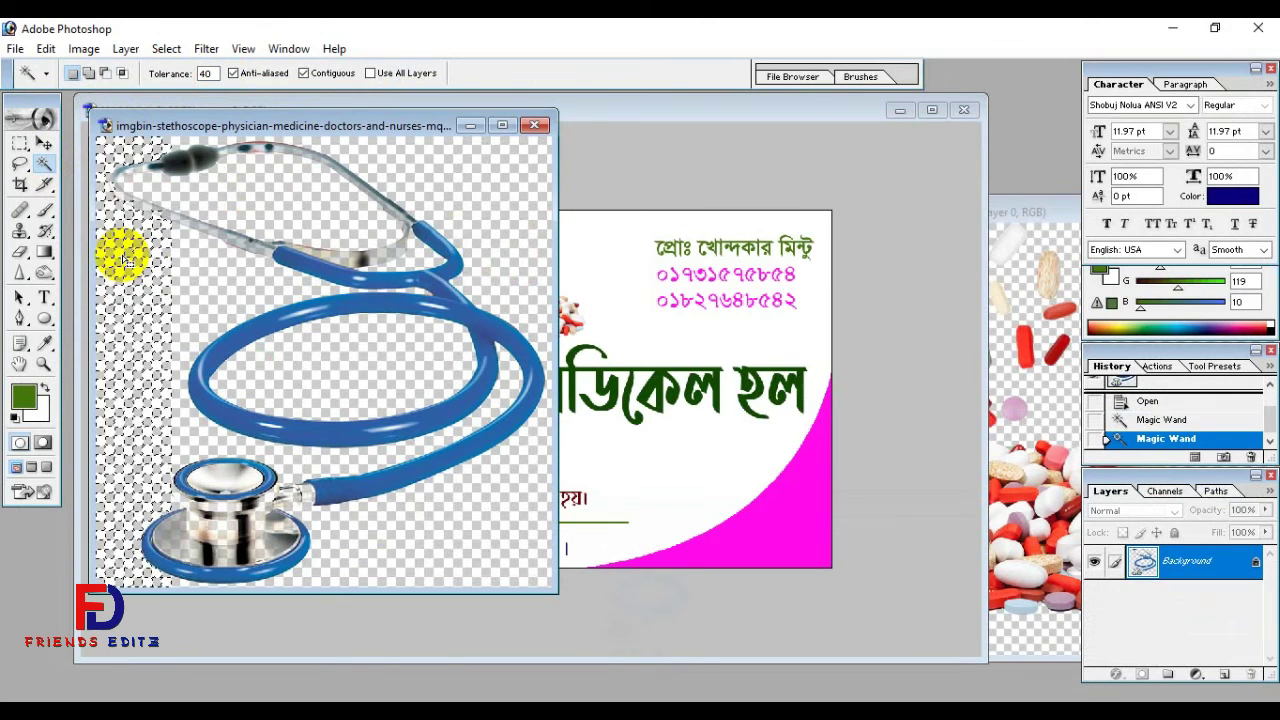
pyautogui.press('Delete')
# - Close the stethoscope image without saving and pick the first stethoscope file in Open
pyautogui.click(534, 124)
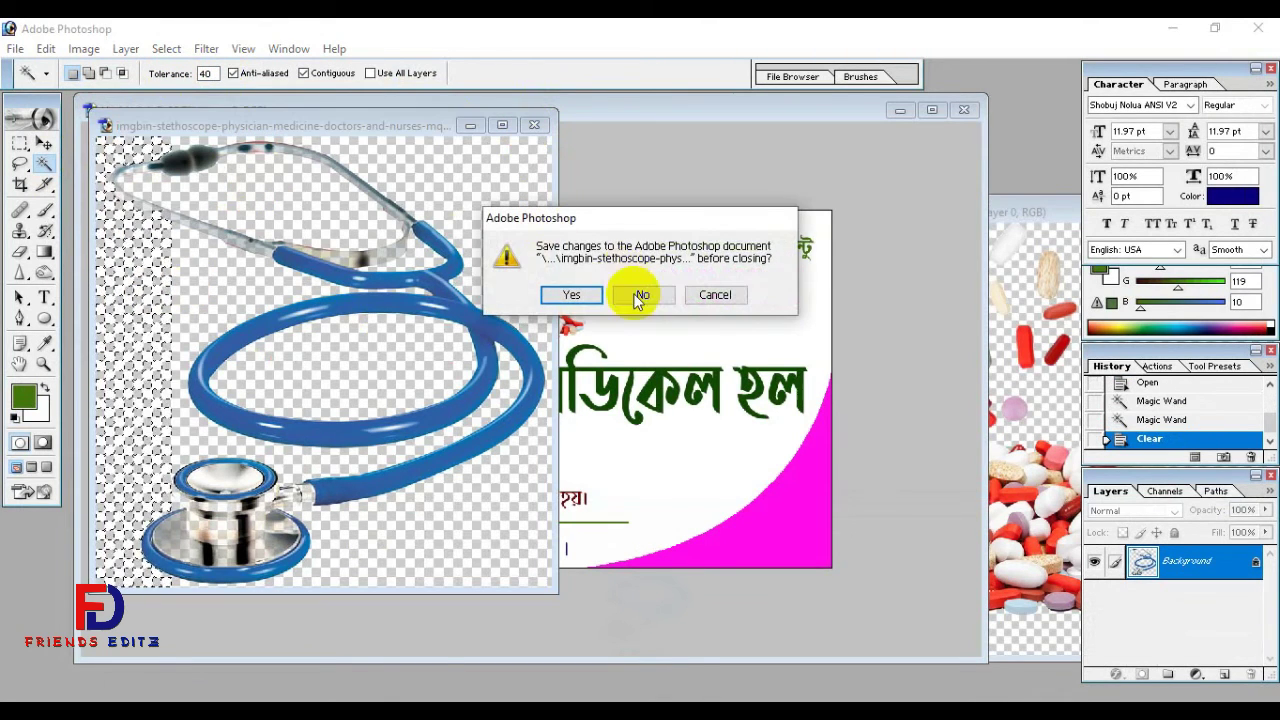
pyautogui.click(640, 295)
pyautogui.click(15, 48)
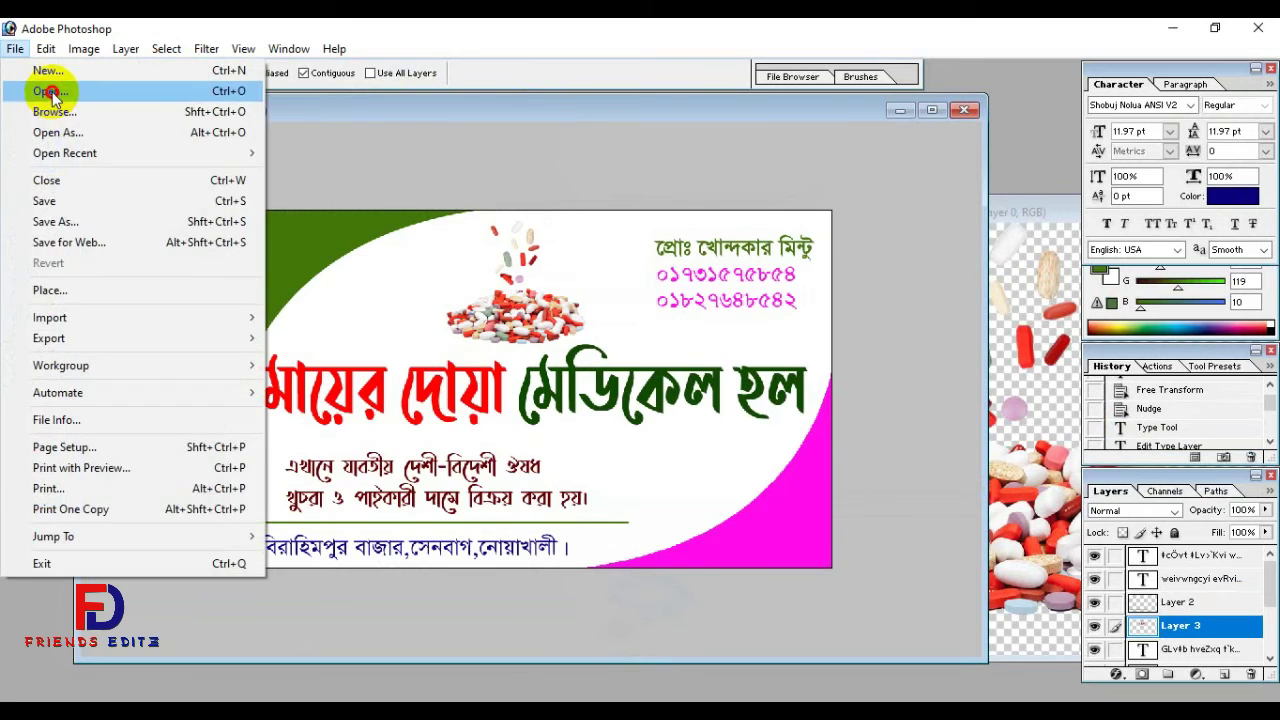
pyautogui.click(45, 86)
pyautogui.click(160, 170)
# - Edit the stethoscope file in Paint, cut the whole picture, and close Paint
pyautogui.rightClick(175, 106)
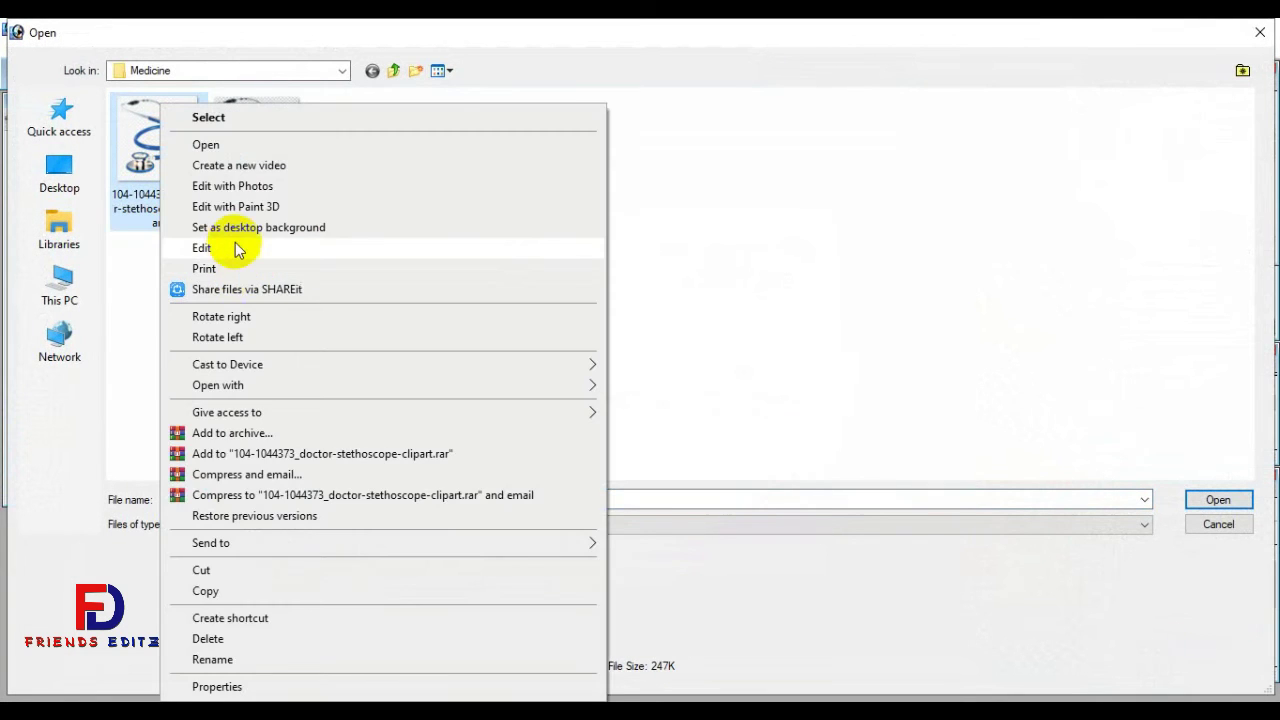
pyautogui.click(237, 249)
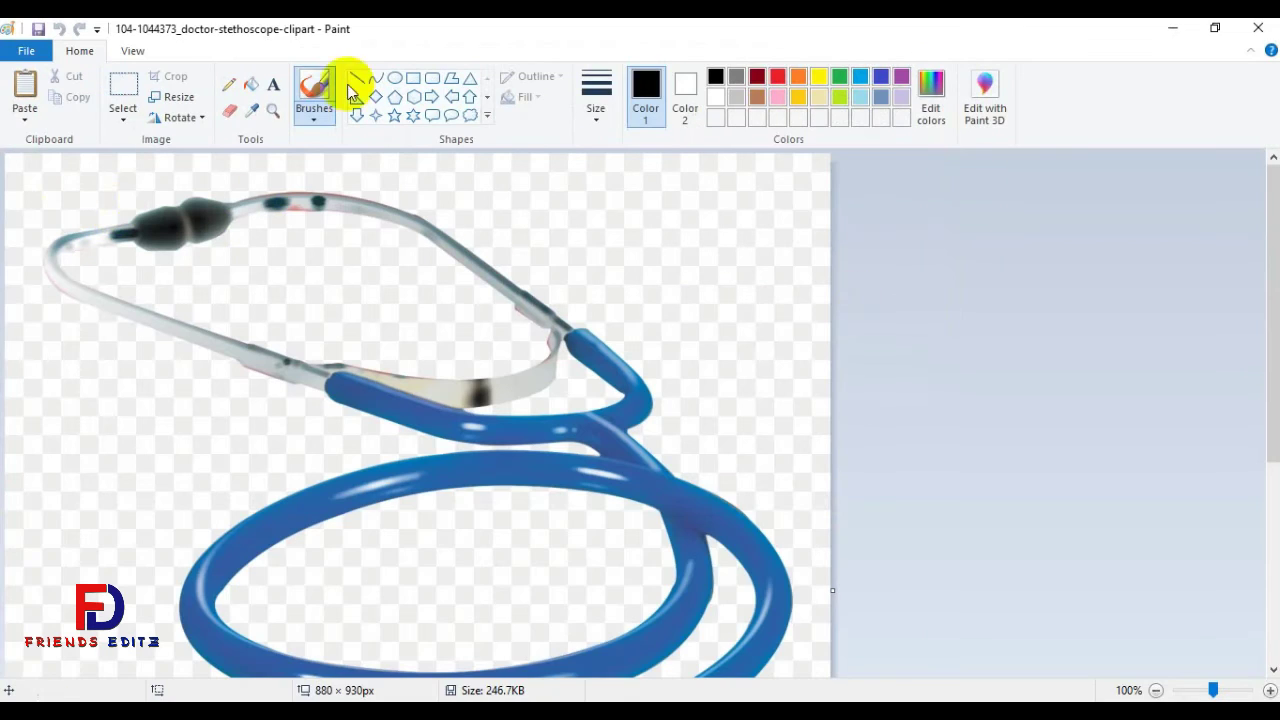
pyautogui.moveTo(1213, 690); pyautogui.dragTo(1183, 690)
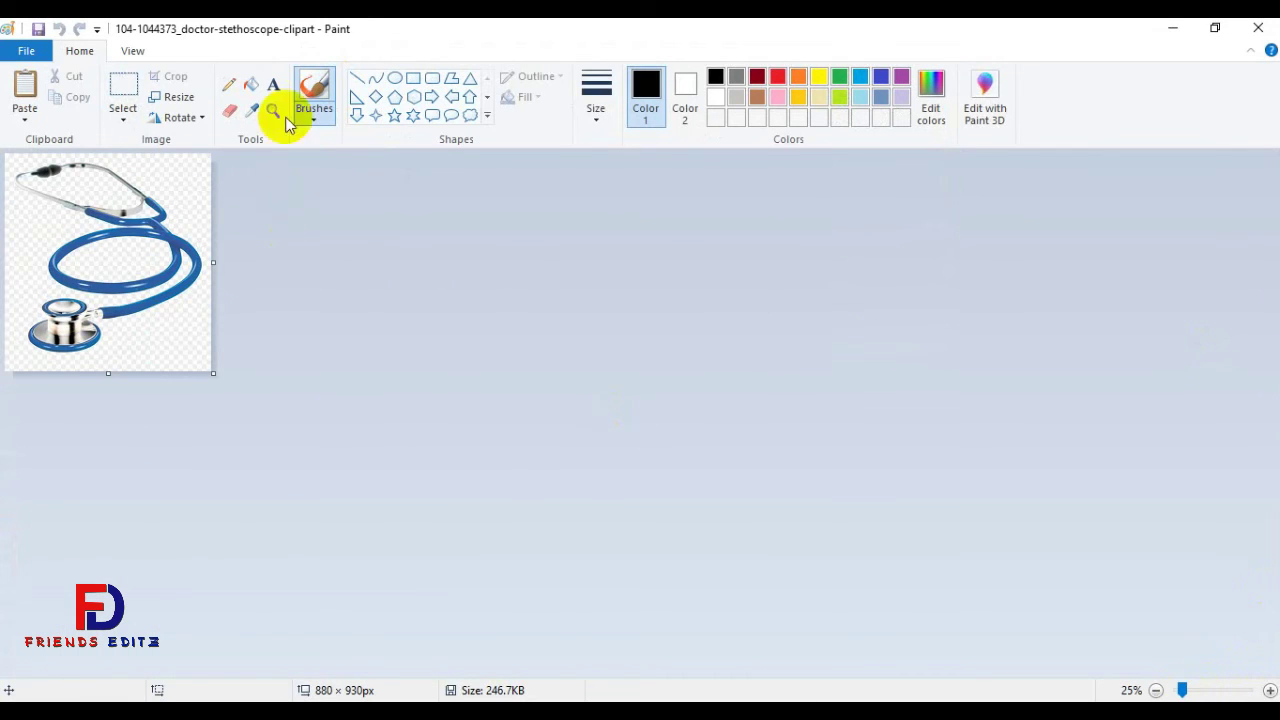
pyautogui.click(123, 95)
pyautogui.moveTo(9, 158); pyautogui.dragTo(357, 461)
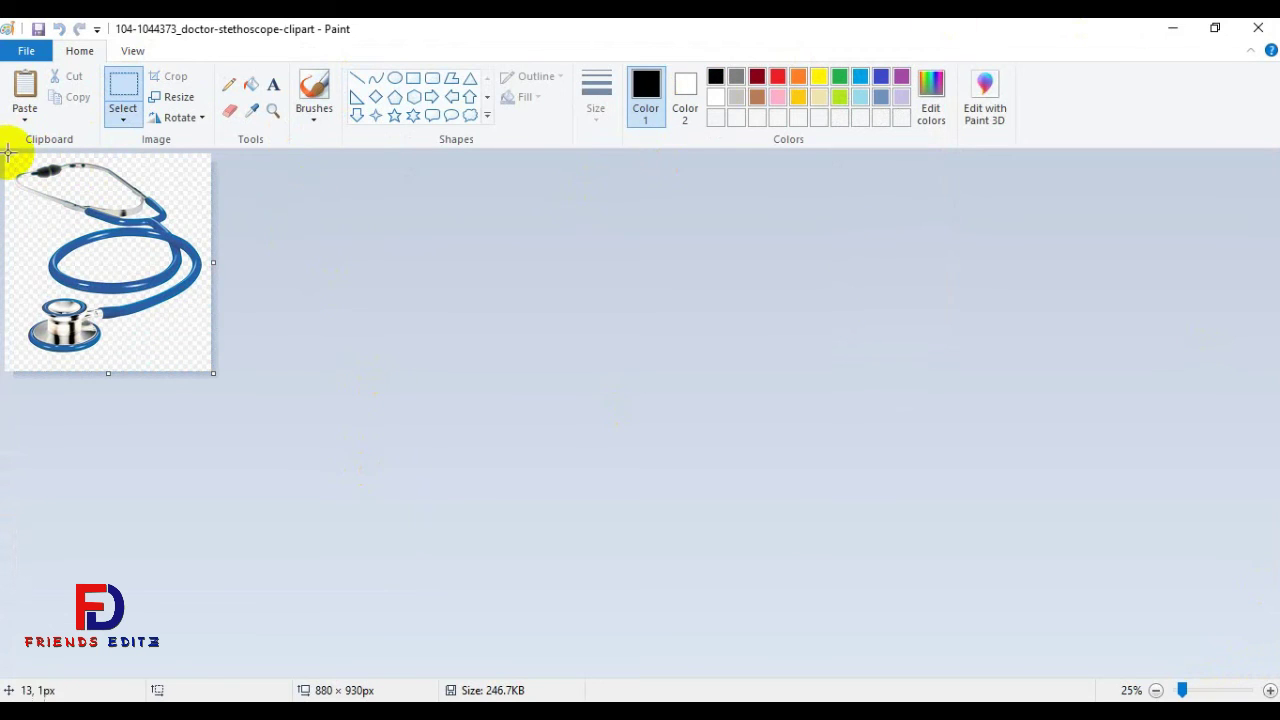
pyautogui.moveTo(112, 234); pyautogui.dragTo(269, 429)
pyautogui.press('Delete')
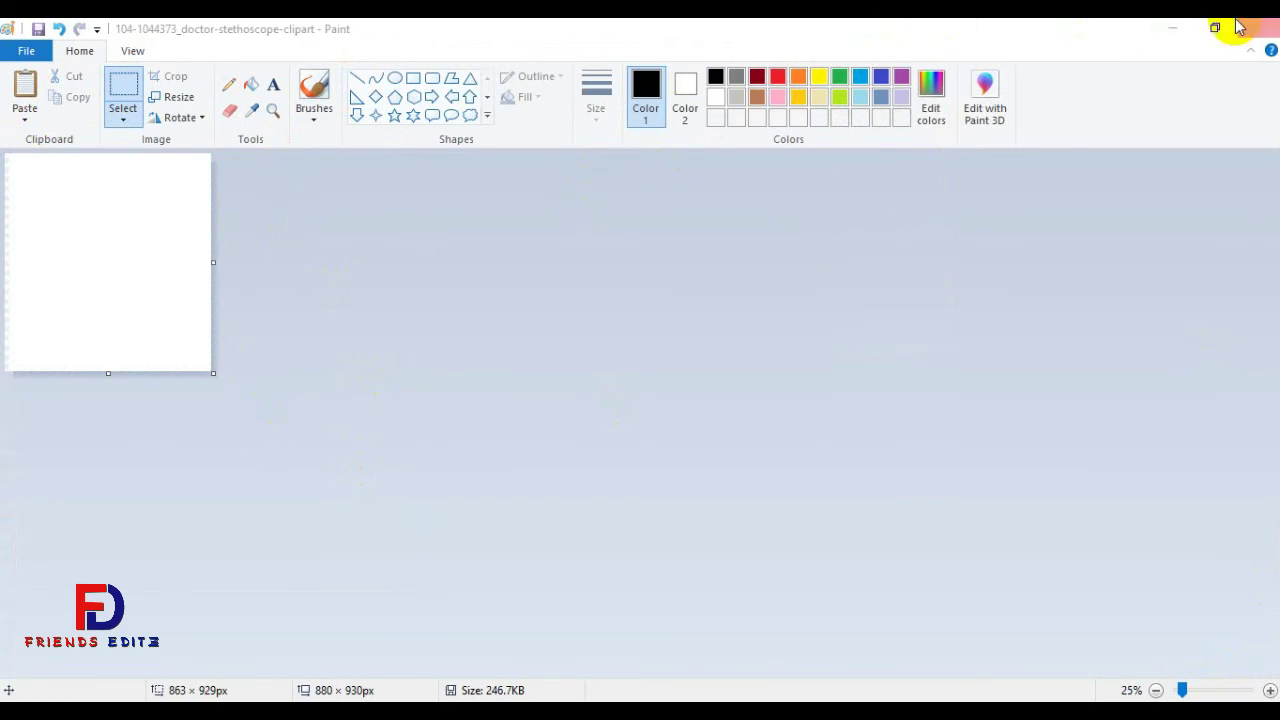
pyautogui.click(1264, 27)
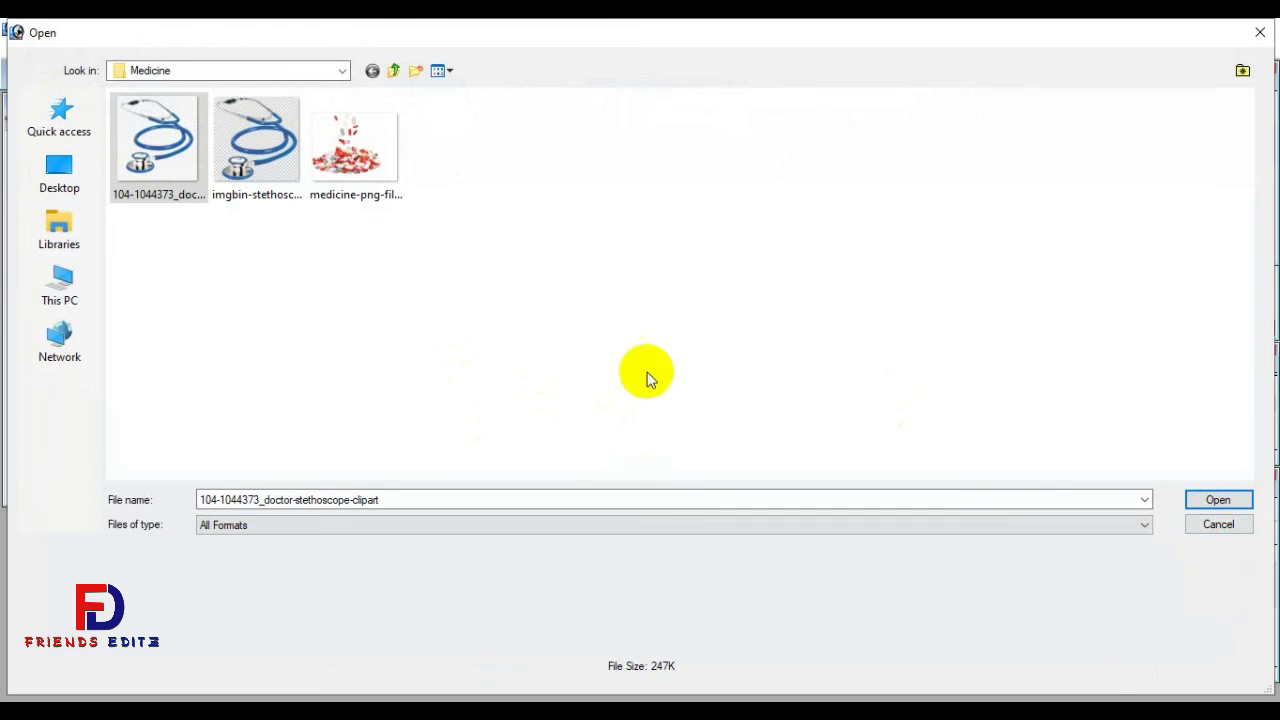
# - Paste the stethoscope into the card and delete its main white background
pyautogui.click(1215, 524)
pyautogui.hotkey('ctrl', 'v')
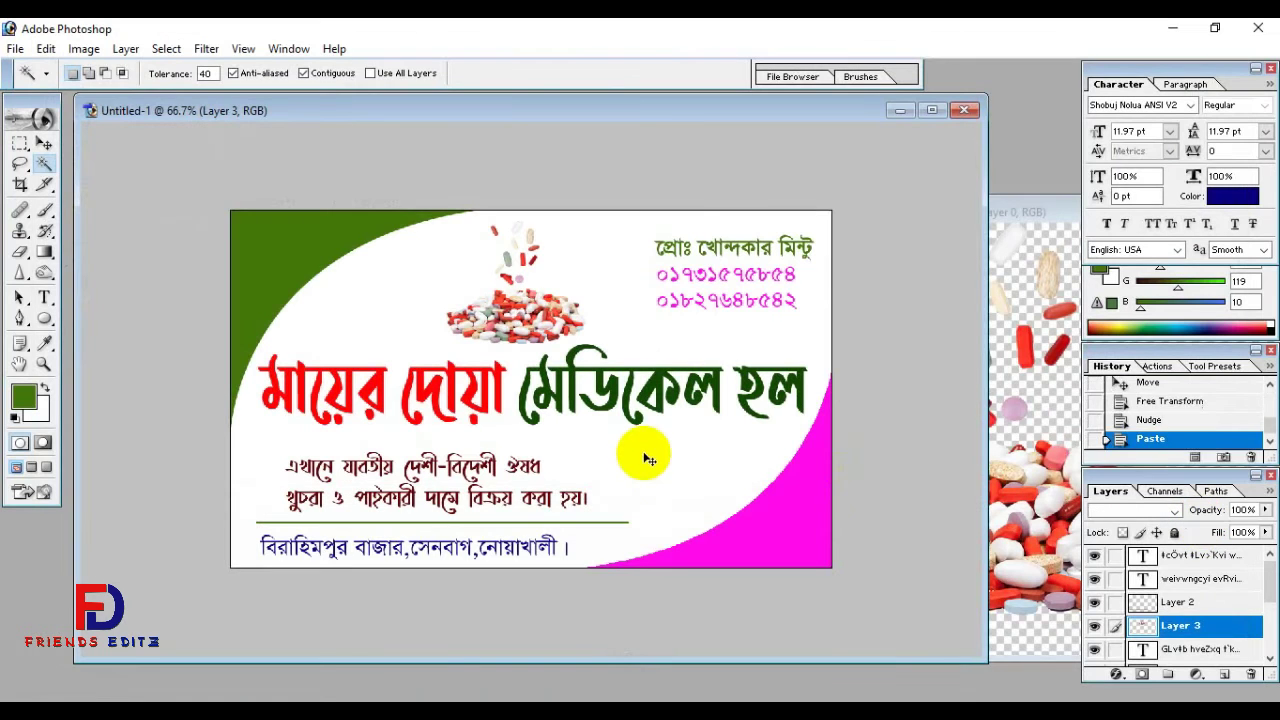
pyautogui.click(932, 110)
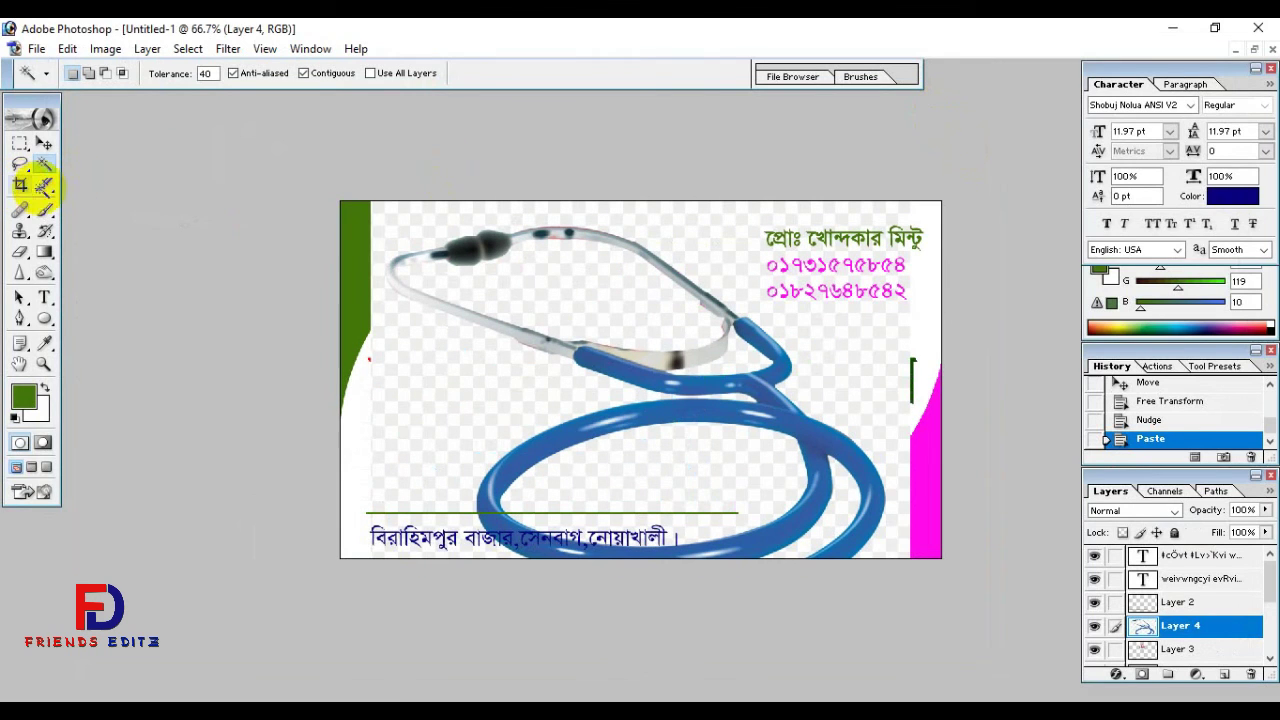
pyautogui.click(577, 308)
pyautogui.press('Delete')
# - Clear the remaining white areas, including inside the stethoscope loop
pyautogui.click(480, 377)
pyautogui.press('Delete')
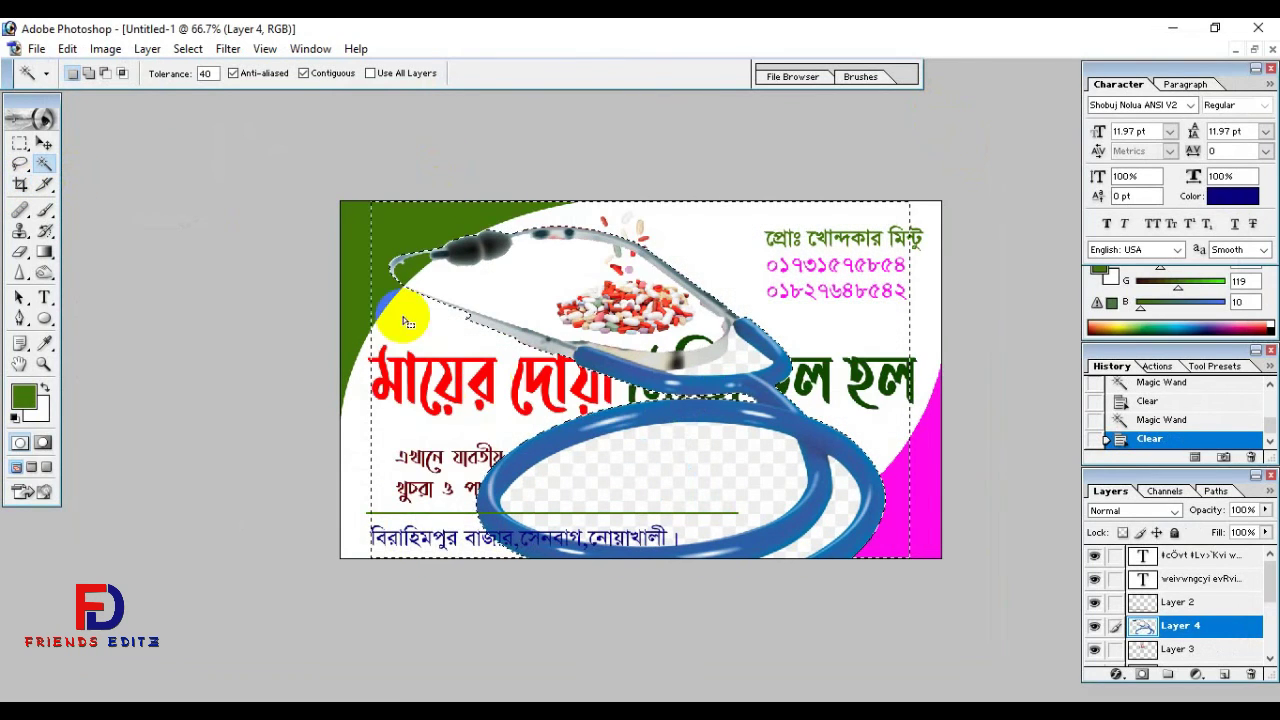
pyautogui.hotkey('ctrl', 'd')
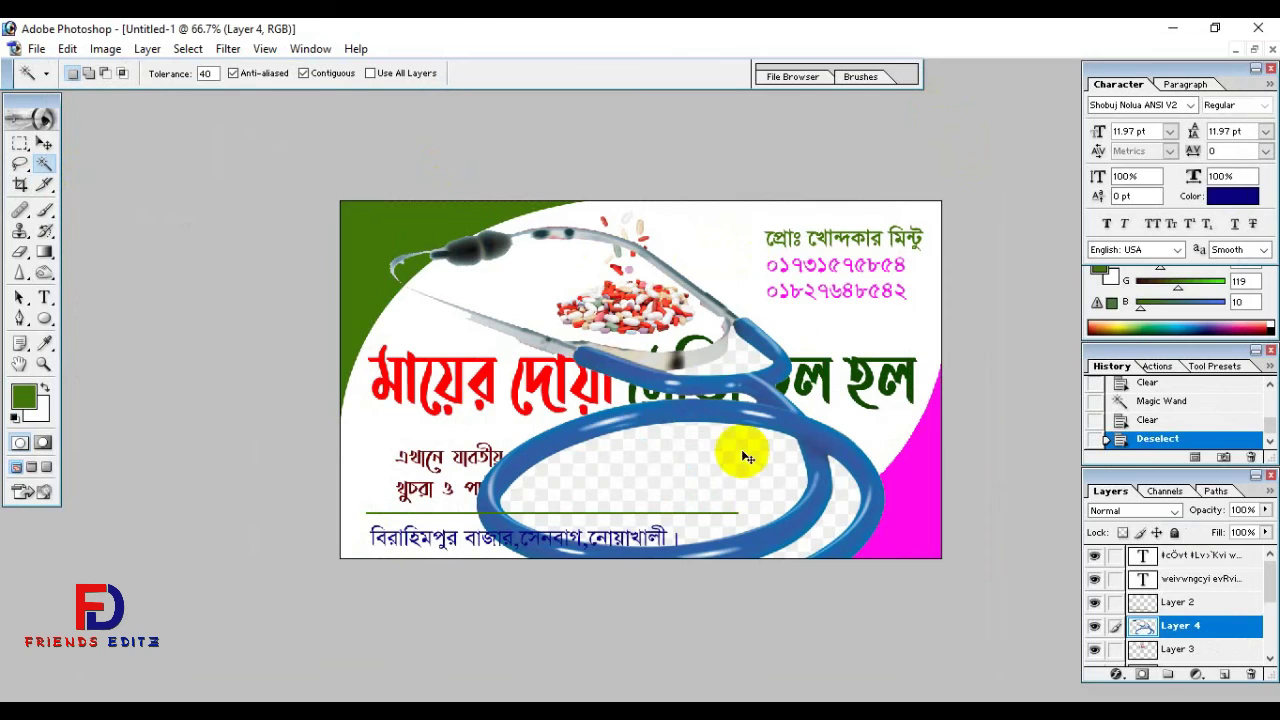
pyautogui.click(720, 458)
pyautogui.press('Delete')
pyautogui.click(836, 543)
pyautogui.press('Delete')
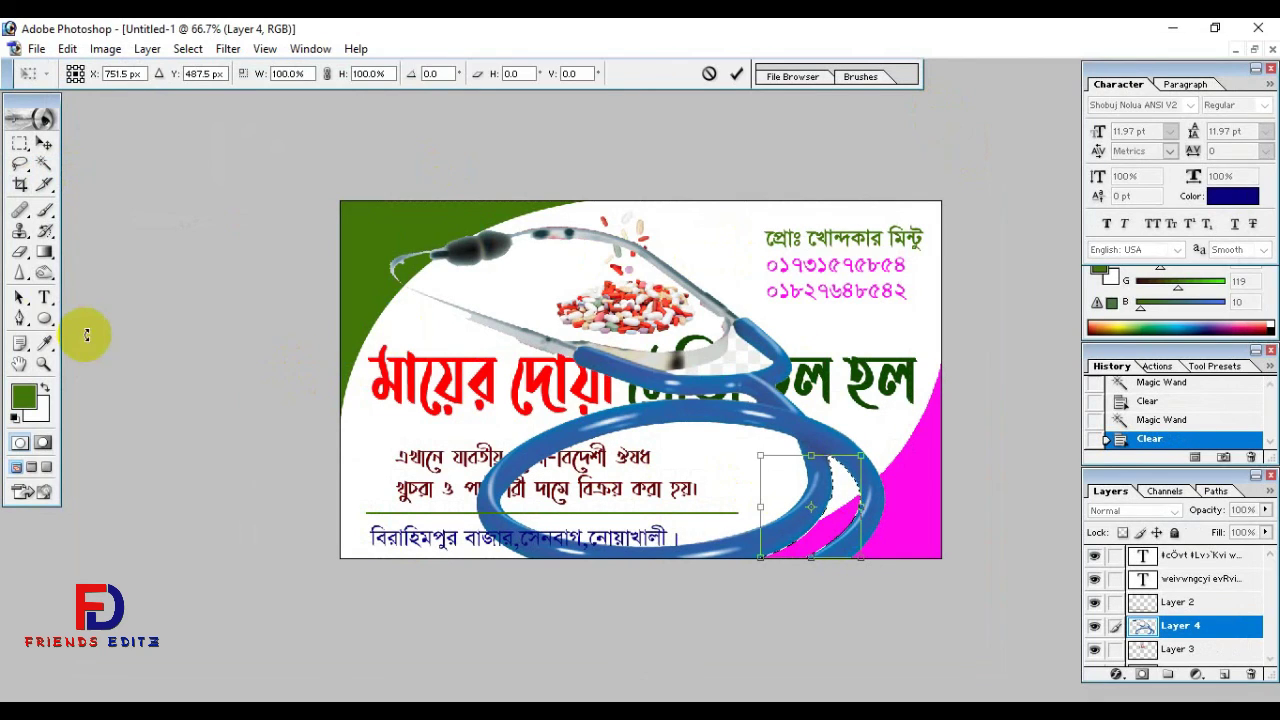
# - Scale the stethoscope to 29.5% and place it right of the tagline
pyautogui.click(45, 143)
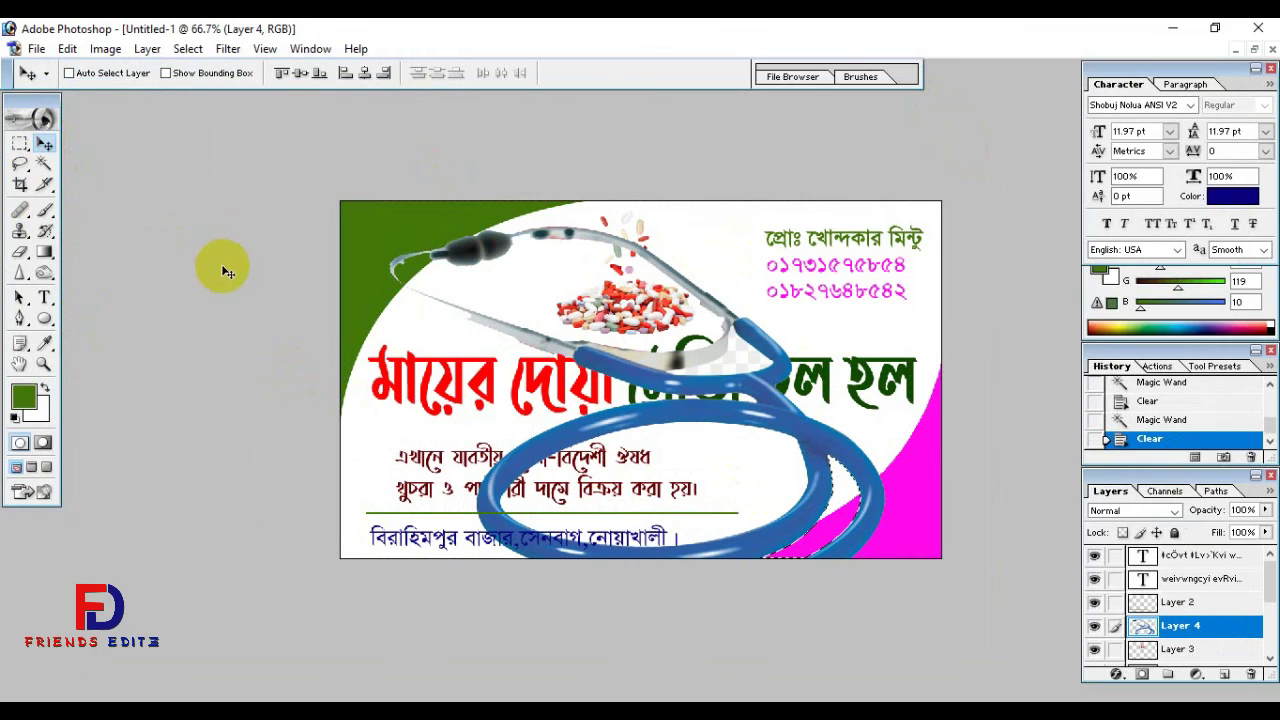
pyautogui.hotkey('ctrl', 'd')
pyautogui.hotkey('ctrl', 't')
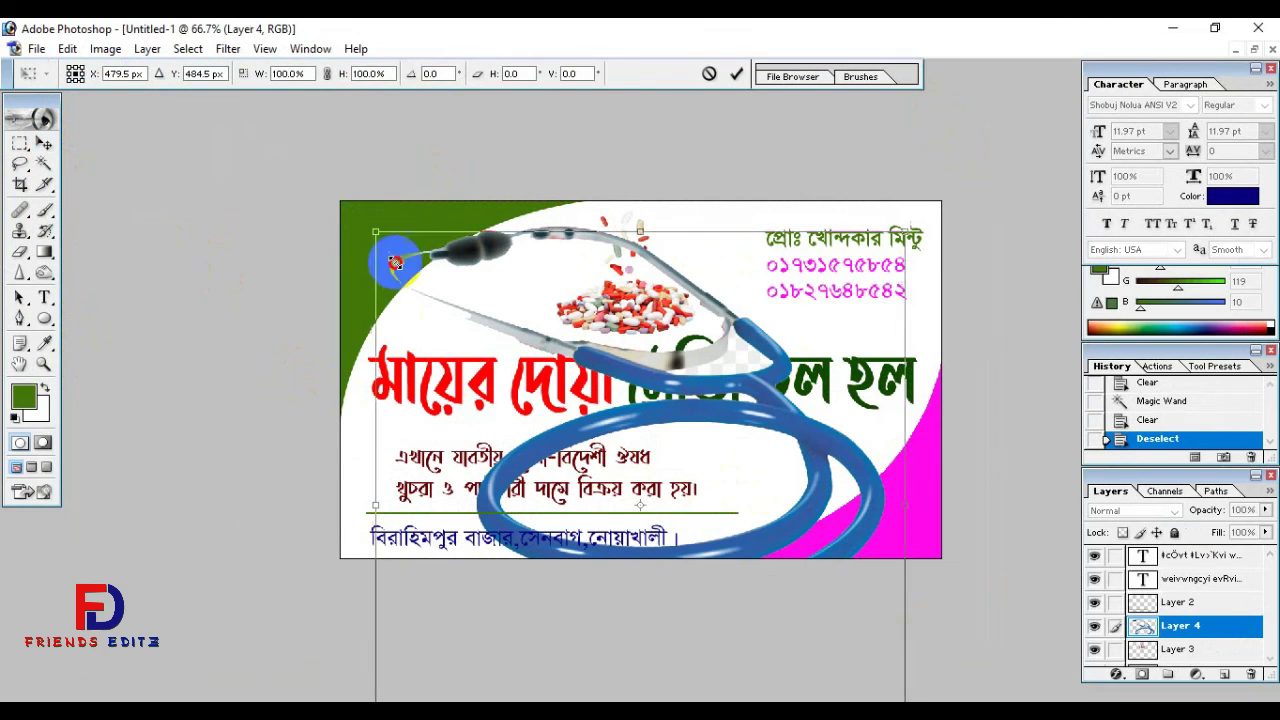
pyautogui.moveTo(395, 263); pyautogui.dragTo(556, 418)
pyautogui.moveTo(600, 460); pyautogui.dragTo(793, 421)
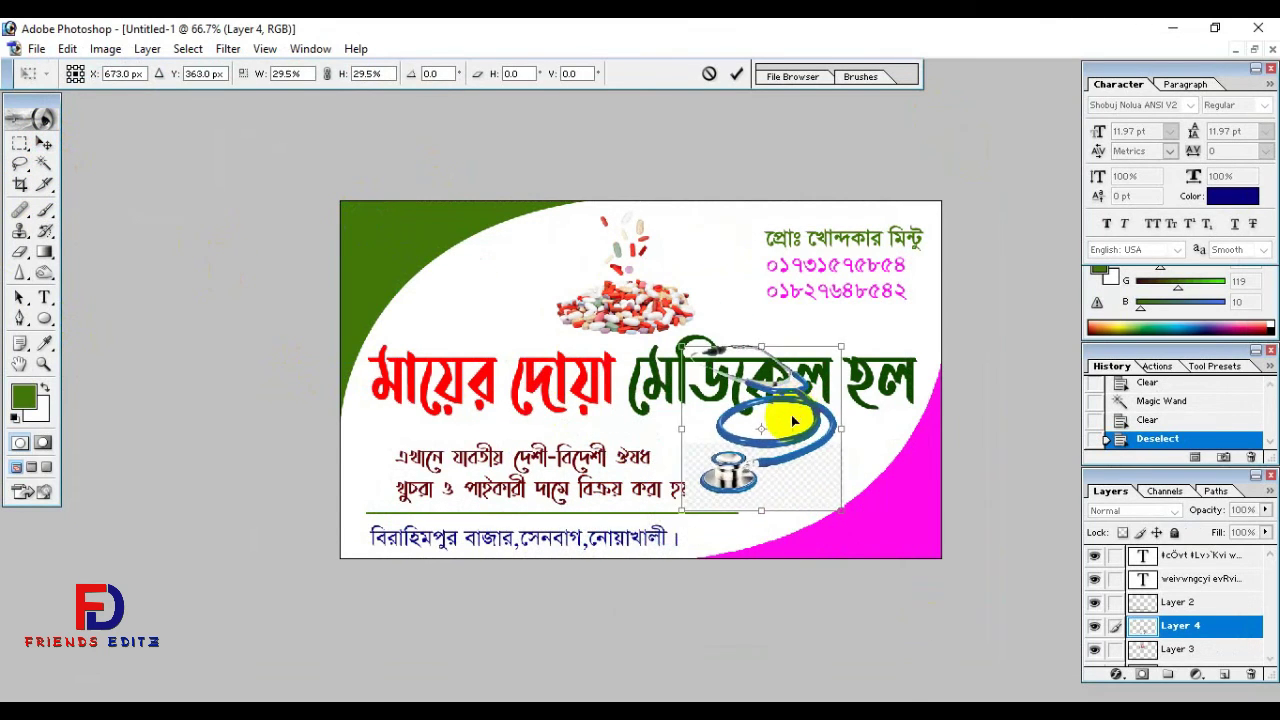
pyautogui.press('Return')
pyautogui.click(43, 163)
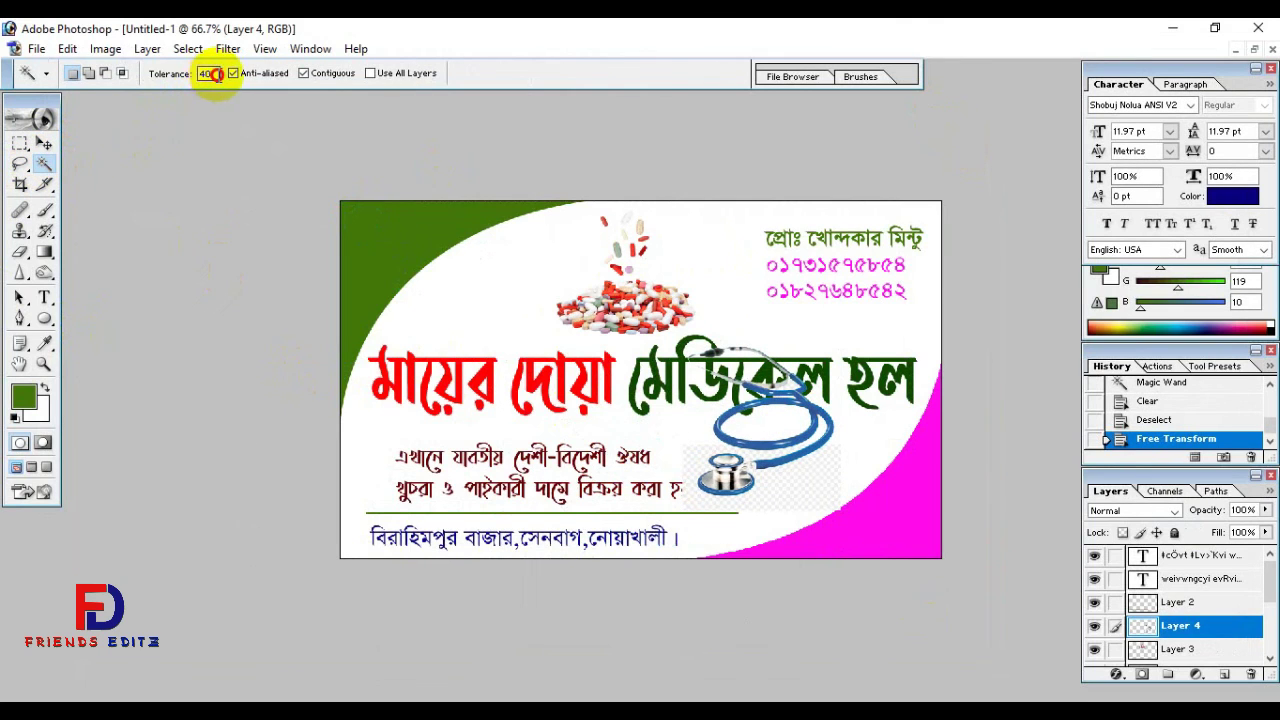
# - Clear the leftover white patch beside the stethoscope using Magic Wand tolerance 20
pyautogui.write('2')
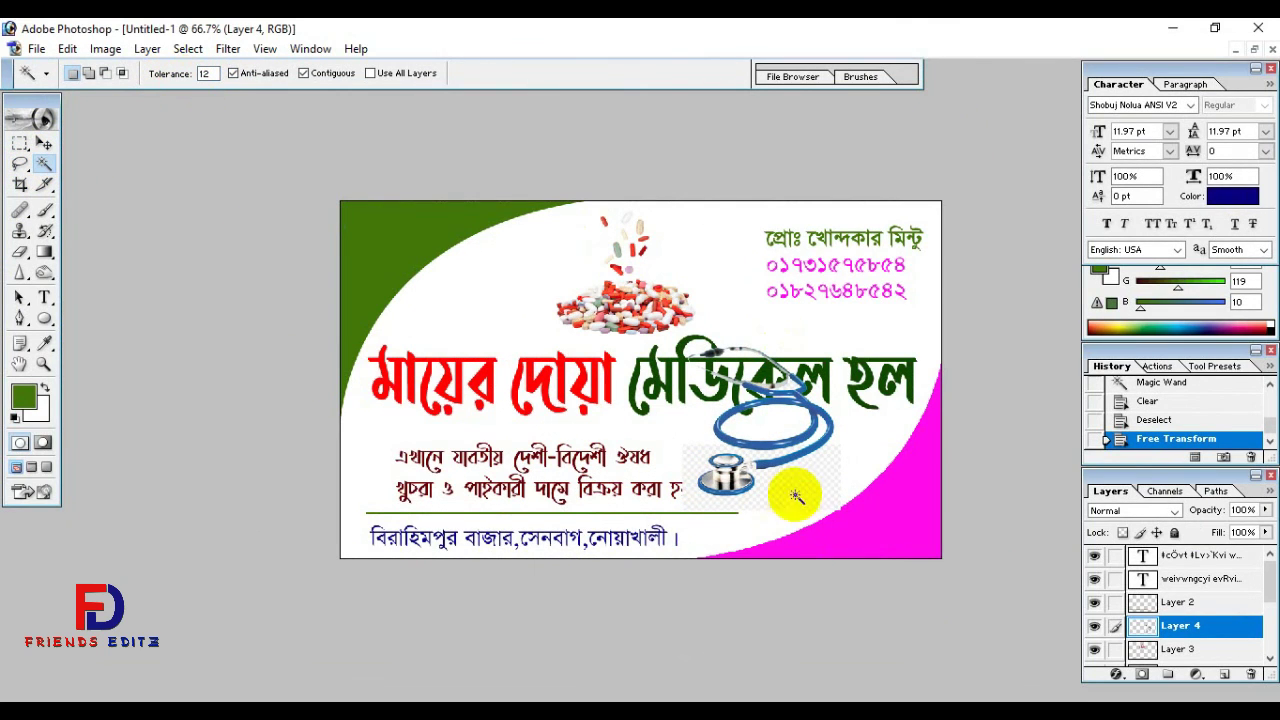
pyautogui.click(803, 485)
pyautogui.hotkey('ctrl', 'd')
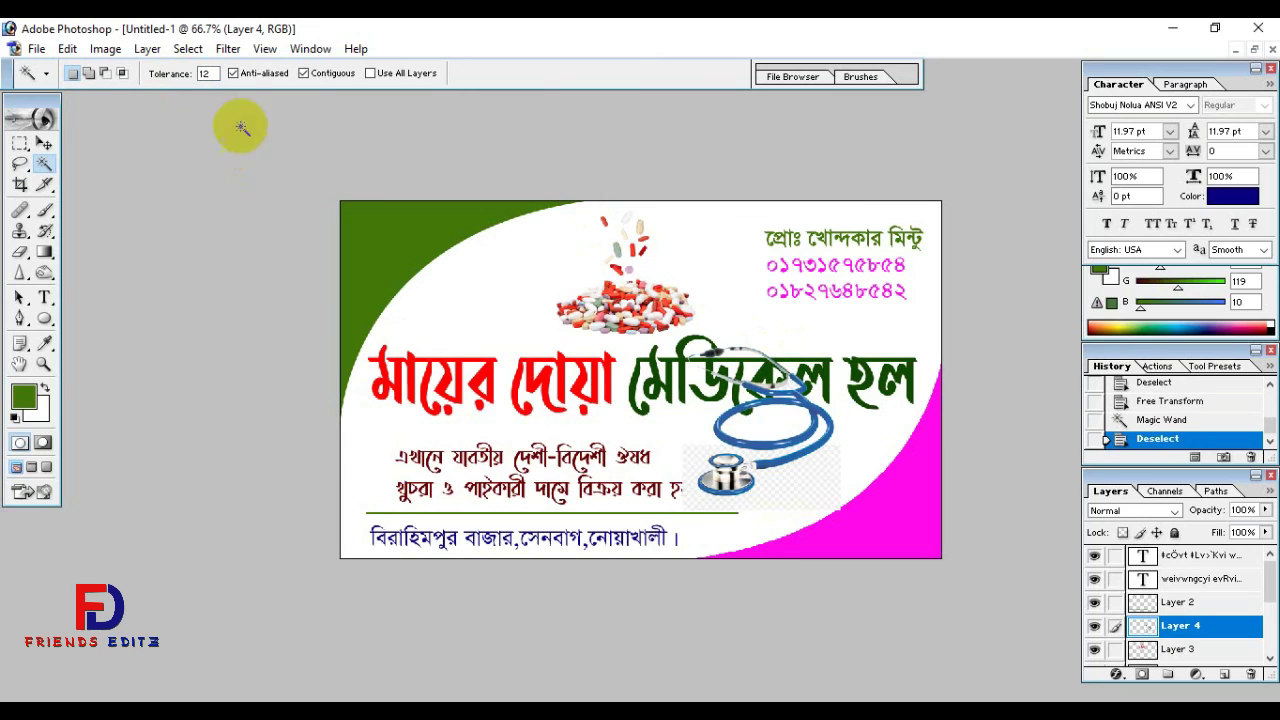
pyautogui.click(206, 73)
pyautogui.write('20')
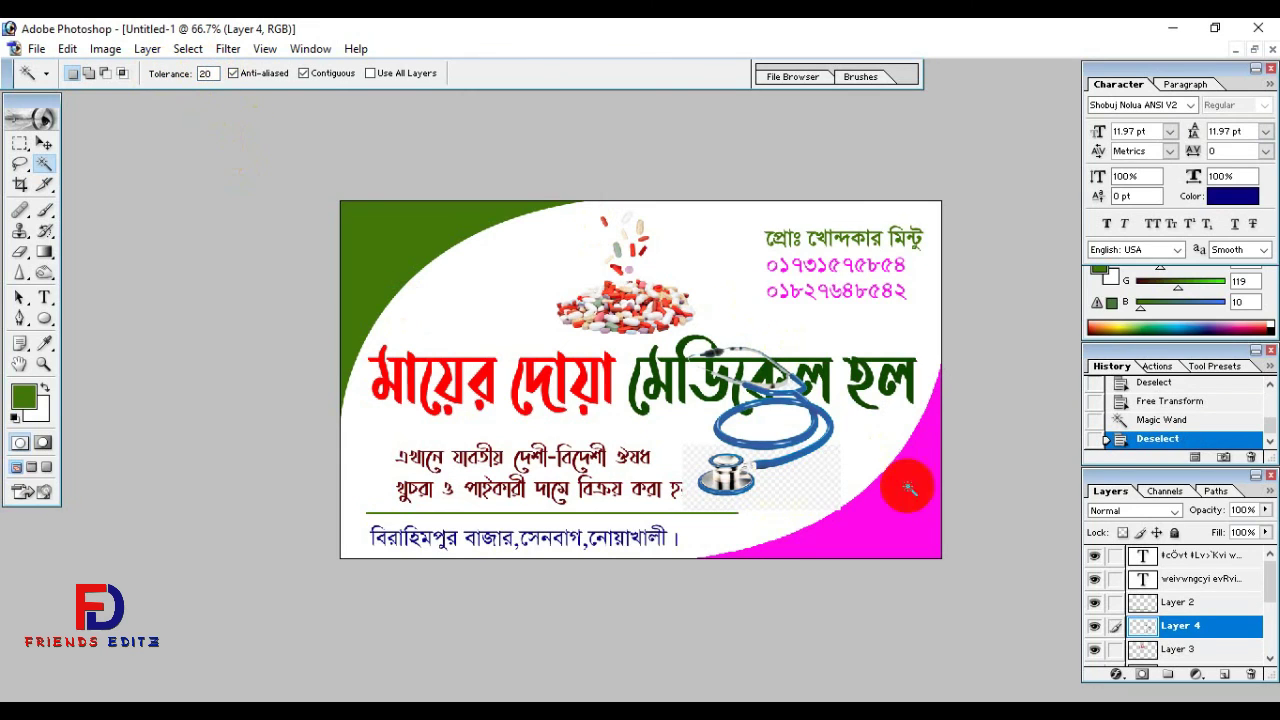
pyautogui.click(779, 487)
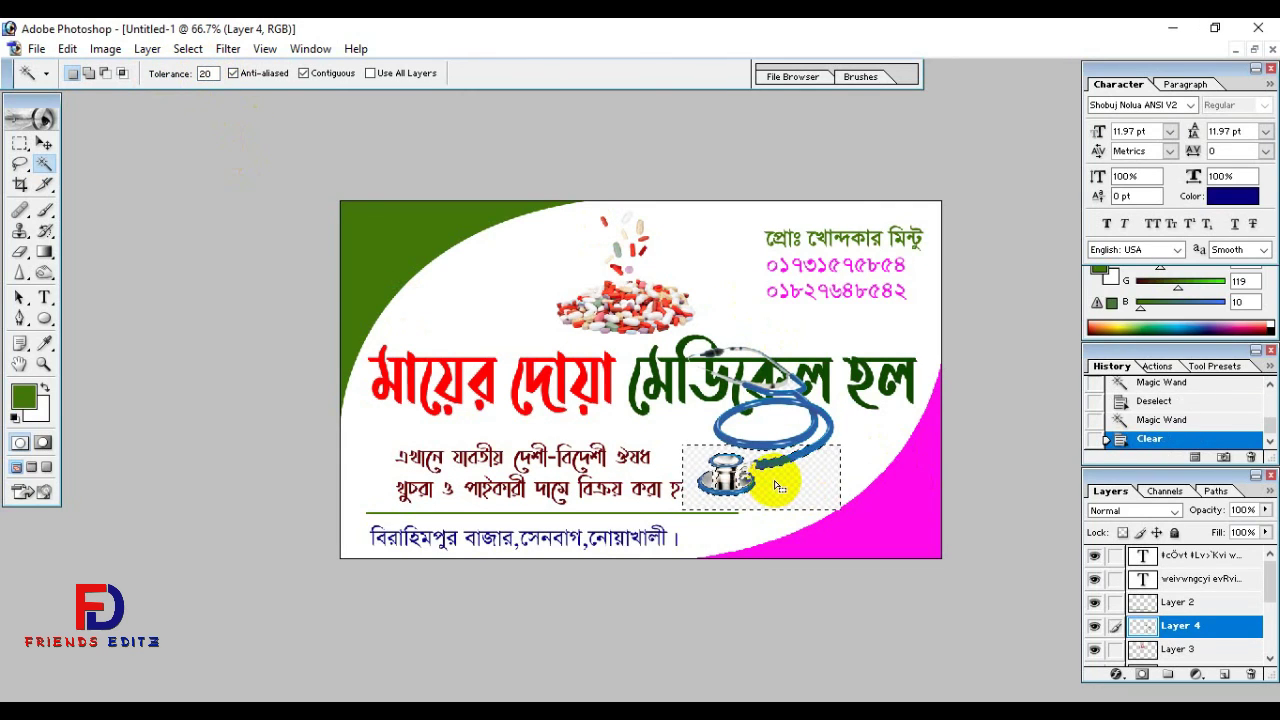
# - Scale the stethoscope to 57.6% and move it lower right, beside the magenta corner
pyautogui.click(43, 146)
pyautogui.hotkey('ctrl', 't')
pyautogui.moveTo(849, 508); pyautogui.dragTo(829, 486)
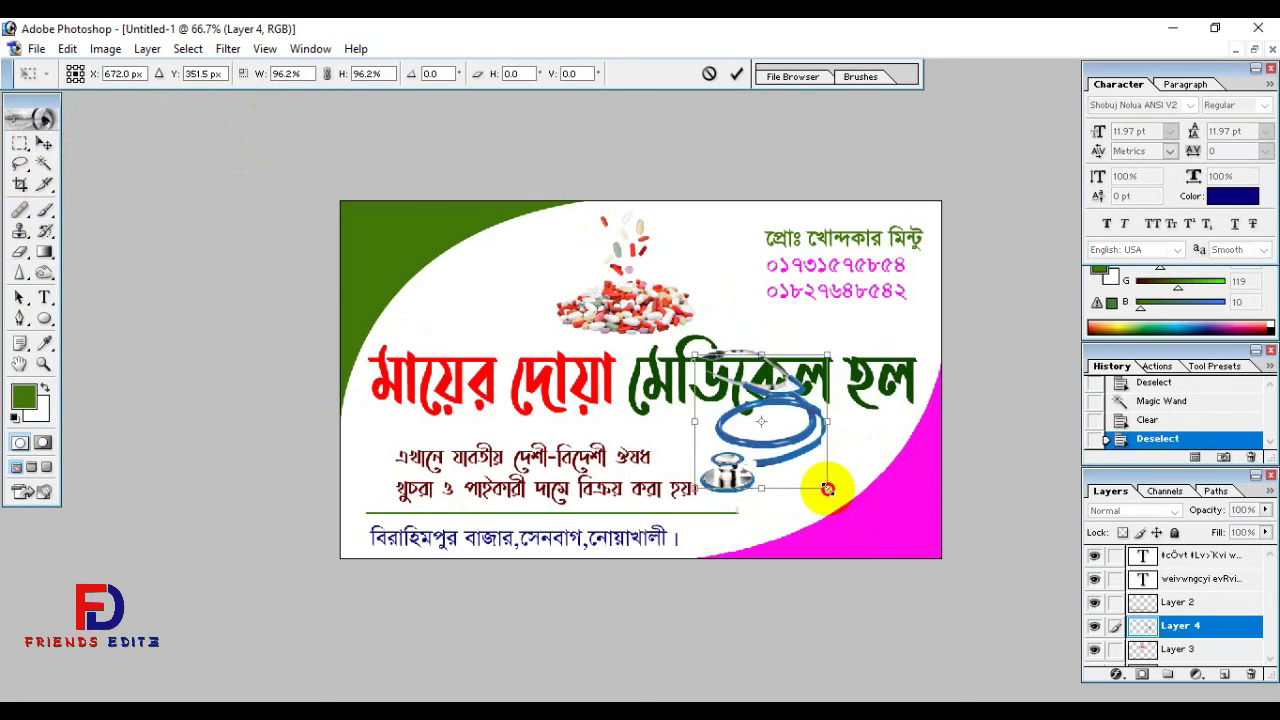
pyautogui.moveTo(766, 443)
pyautogui.mouseDown()
pyautogui.moveTo(846, 514)
pyautogui.moveTo(818, 488)
pyautogui.mouseUp()
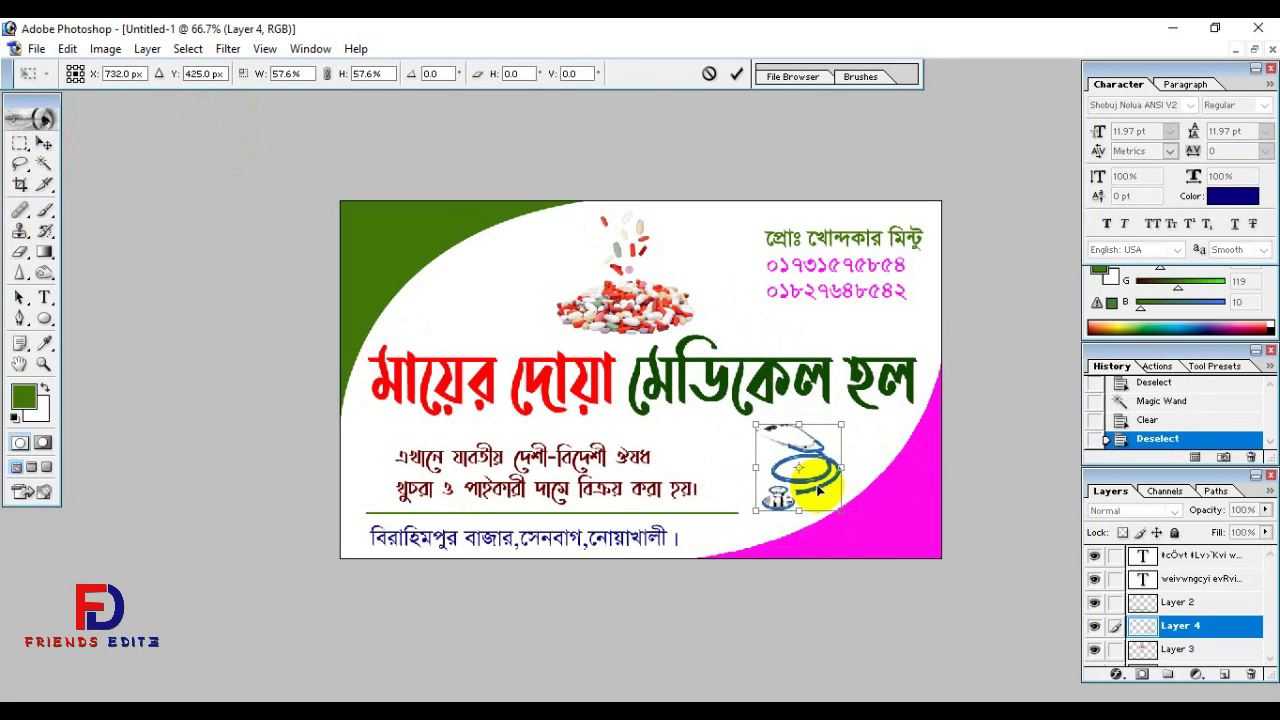
pyautogui.press('Return')
pyautogui.hotkey('ctrl', '-')
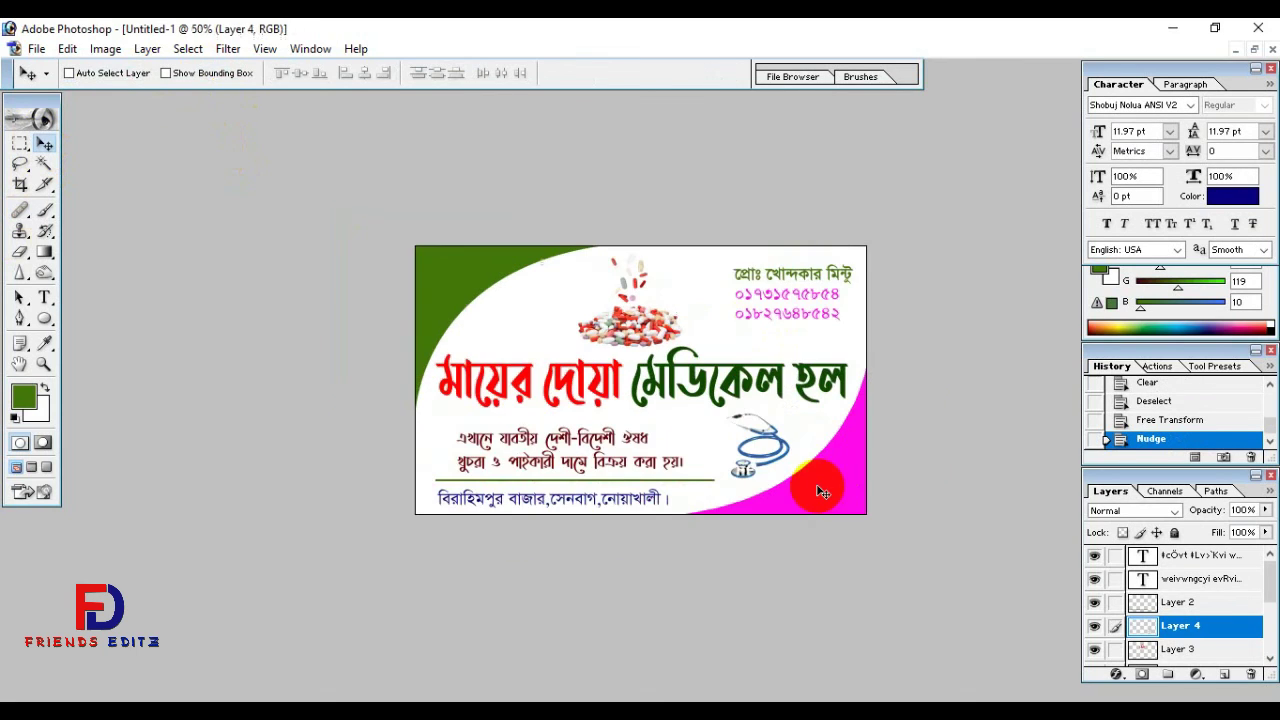
pyautogui.hotkey('ctrl', '-')
pyautogui.hotkey('ctrl', '-')
pyautogui.hotkey('ctrl', '+')
pyautogui.hotkey('ctrl', '+')
pyautogui.hotkey('ctrl', '+')
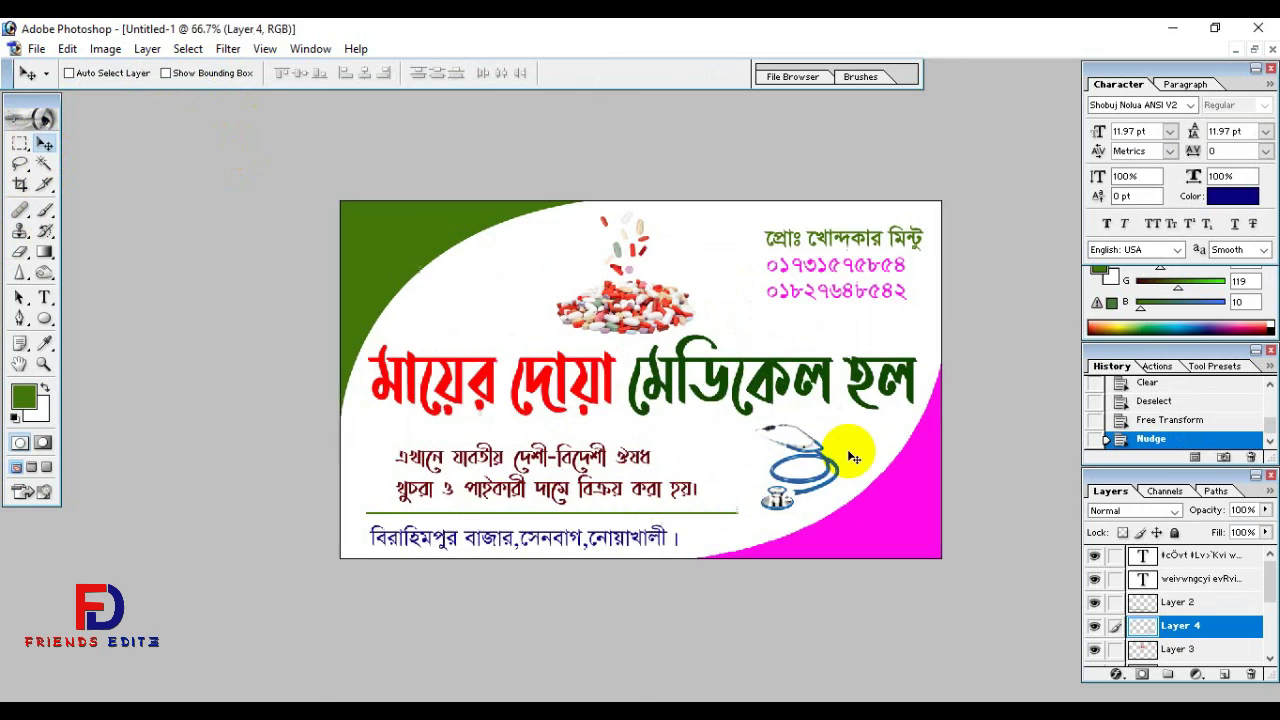
pyautogui.hotkey('ctrl', '+')
pyautogui.hotkey('ctrl', '-')
pyautogui.hotkey('ctrl', '+')
pyautogui.hotkey('ctrl', '+')
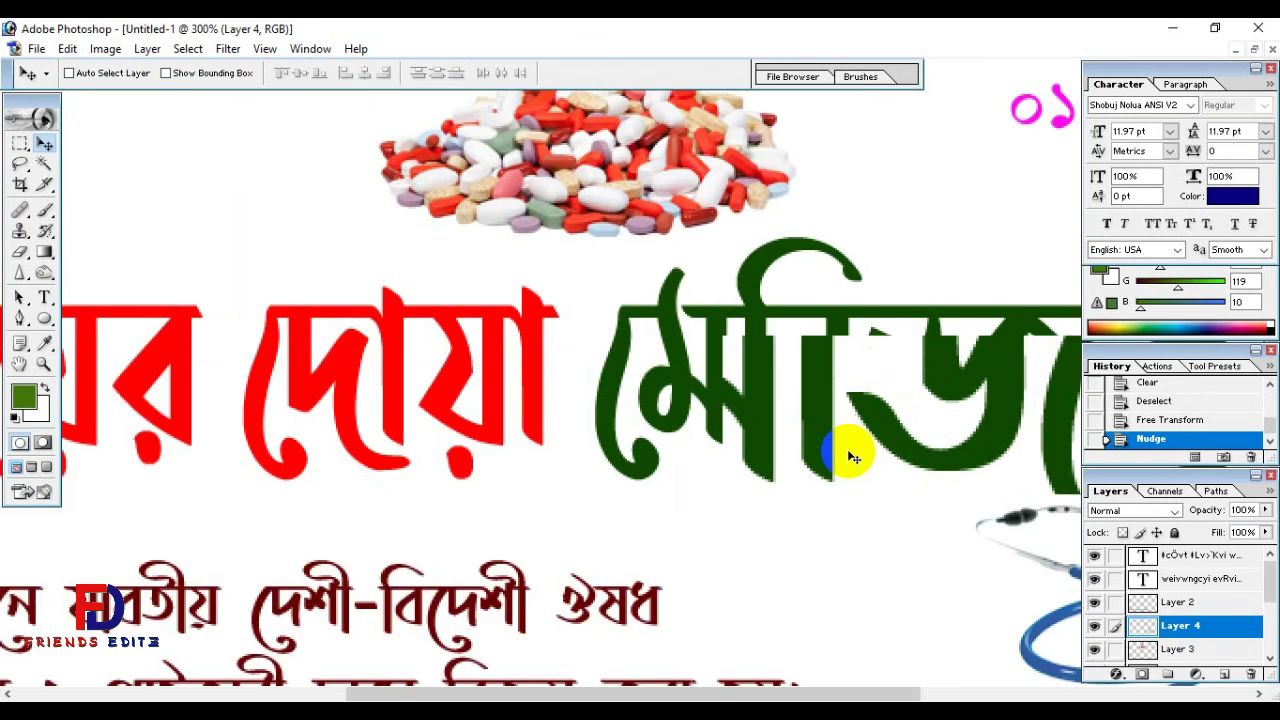
pyautogui.hotkey('ctrl', '+')
pyautogui.hotkey('ctrl', '-')
pyautogui.hotkey('ctrl', '-')
pyautogui.hotkey('ctrl', '-')
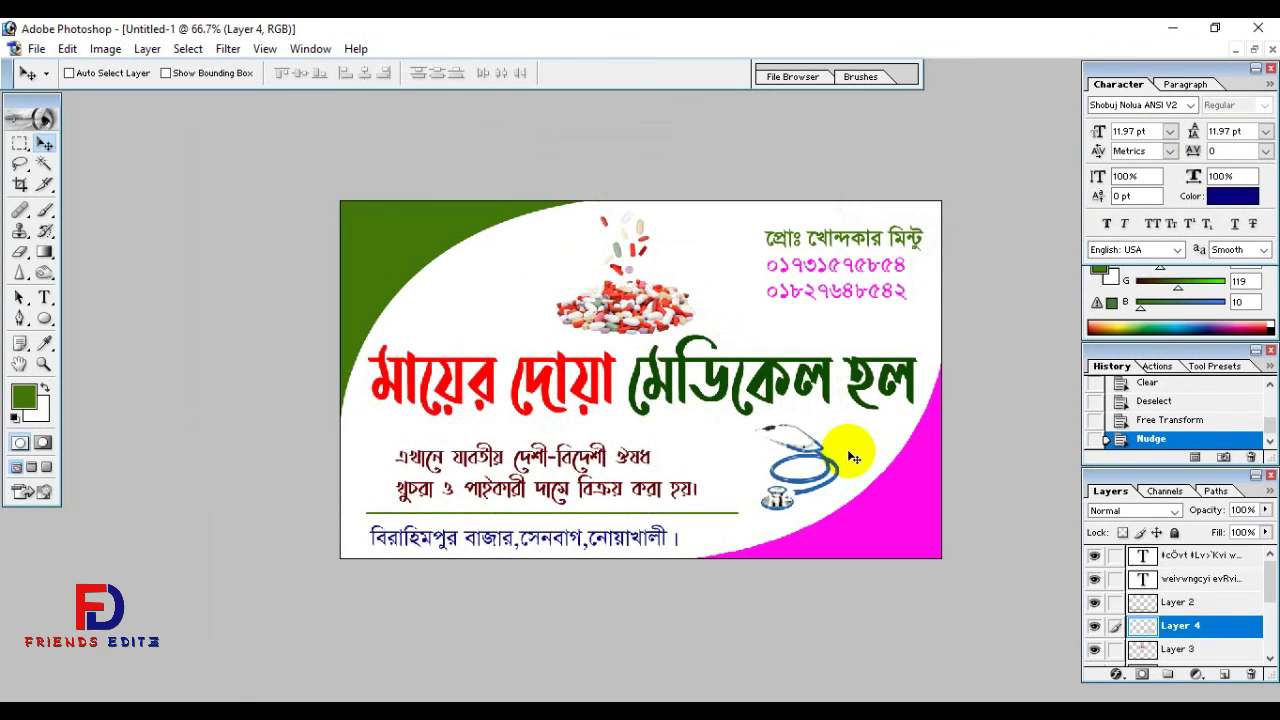
pyautogui.scroll(-2, 847, 449)
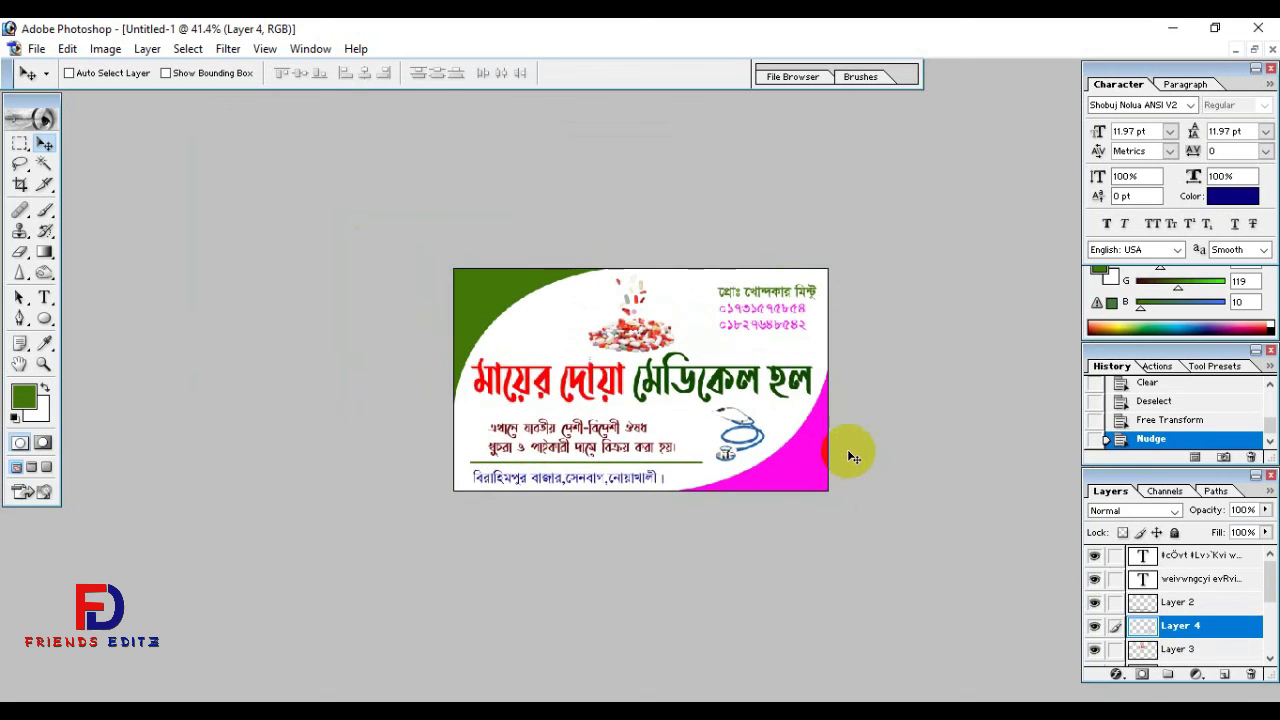
pyautogui.scroll(2, 847, 449)
pyautogui.hotkey('ctrl', '+')
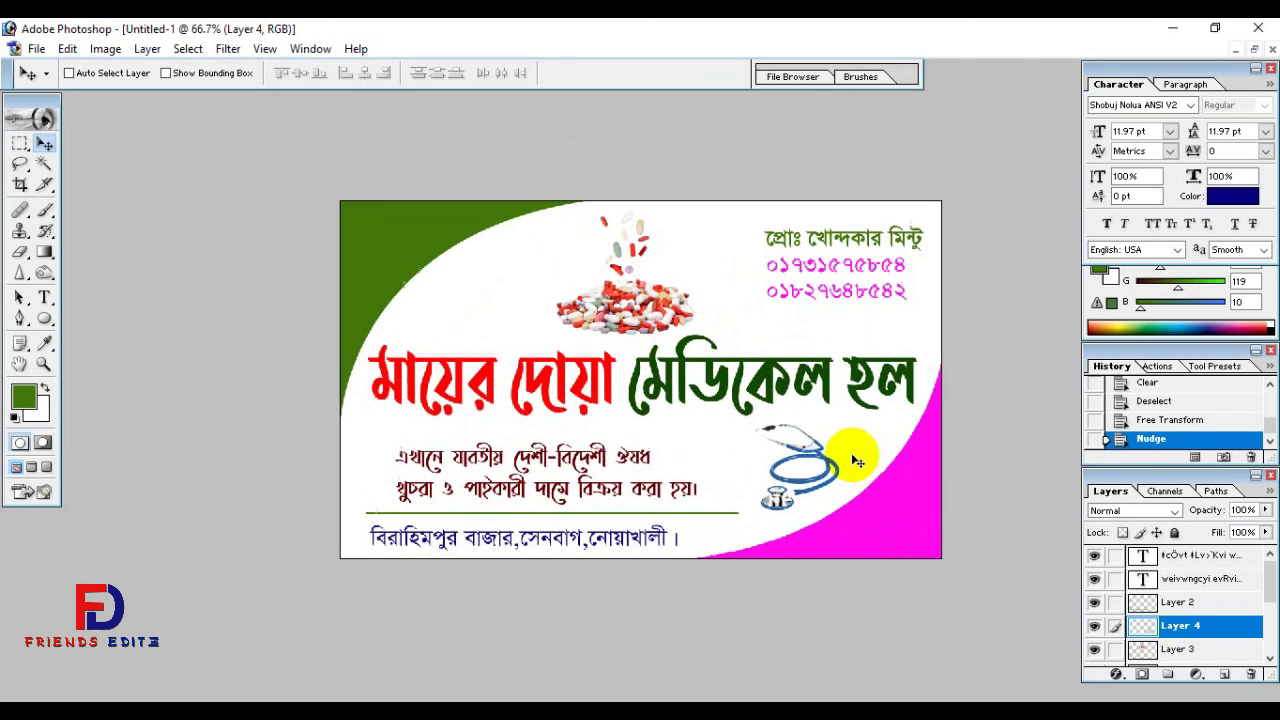